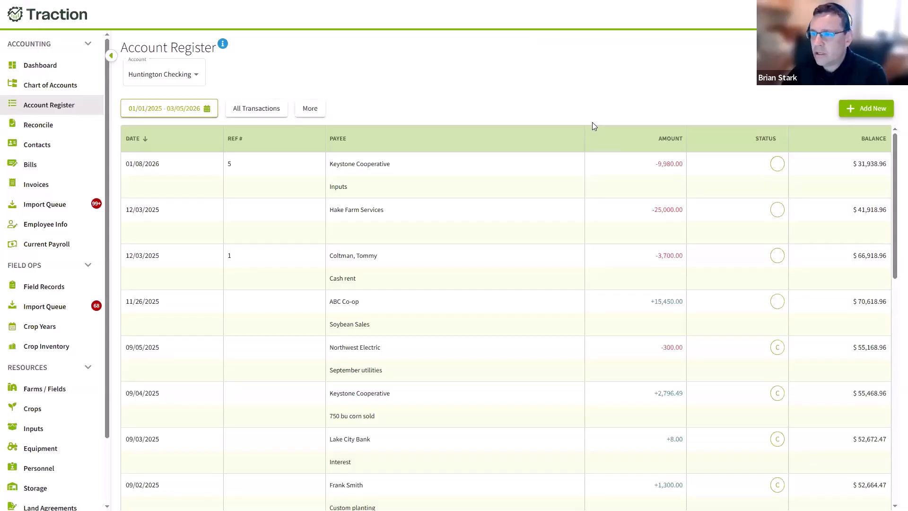
Open the entity setup from the dashboard's getting-started guide.
click(41, 67)
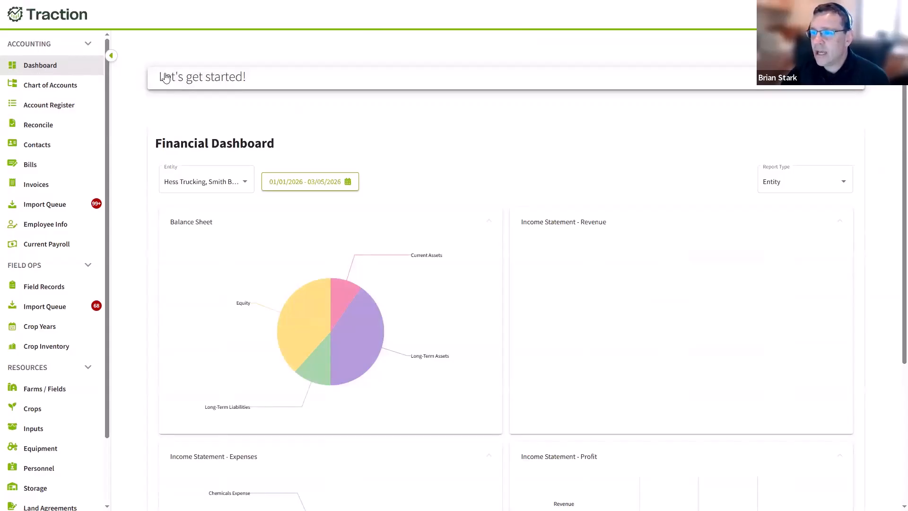
click(183, 80)
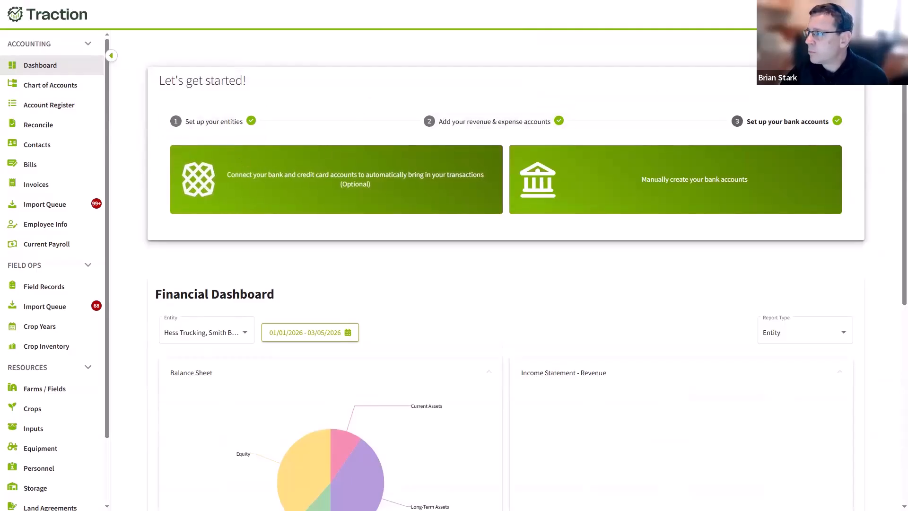
click(880, 14)
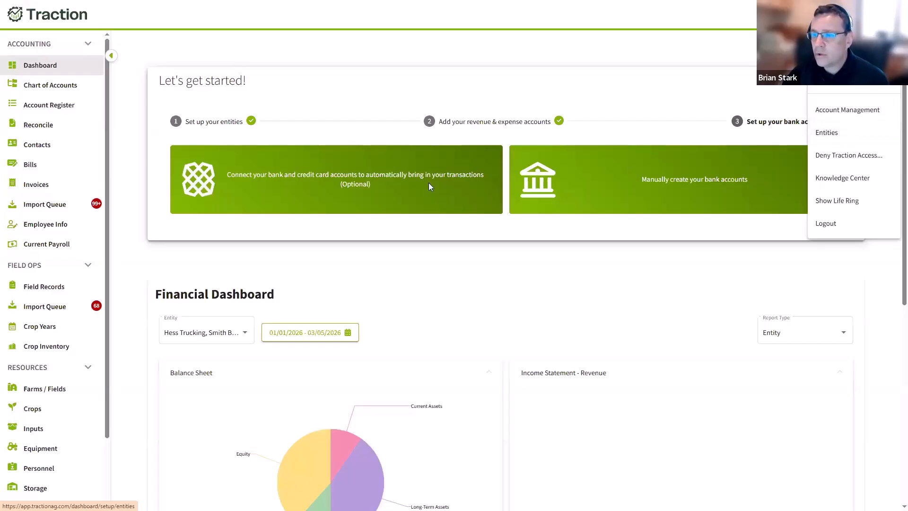
click(290, 176)
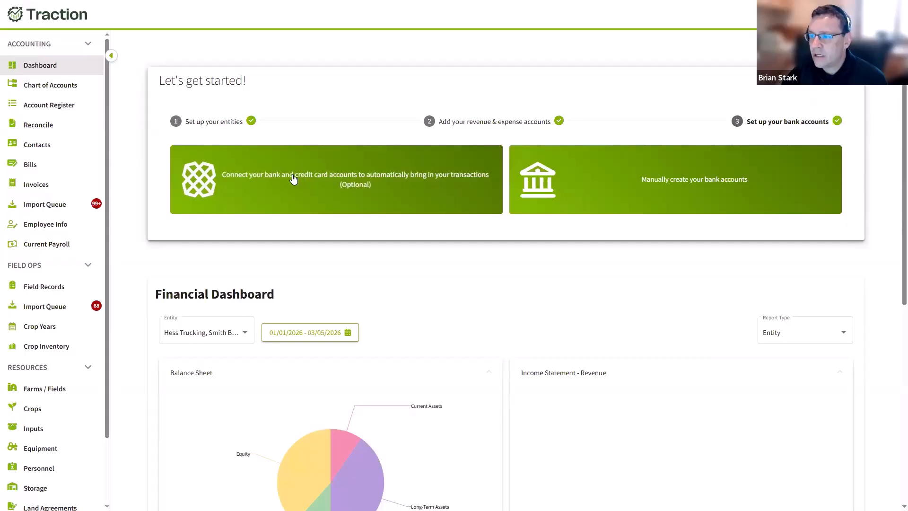
click(219, 123)
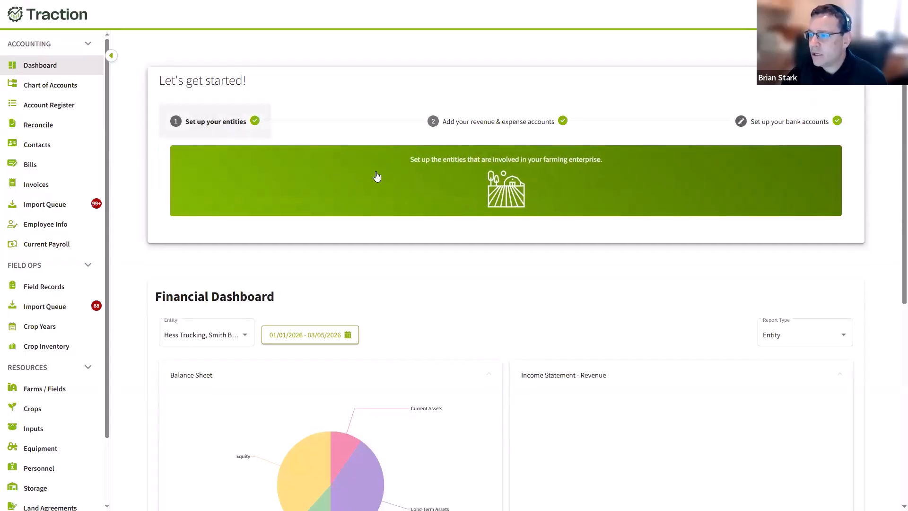
click(377, 178)
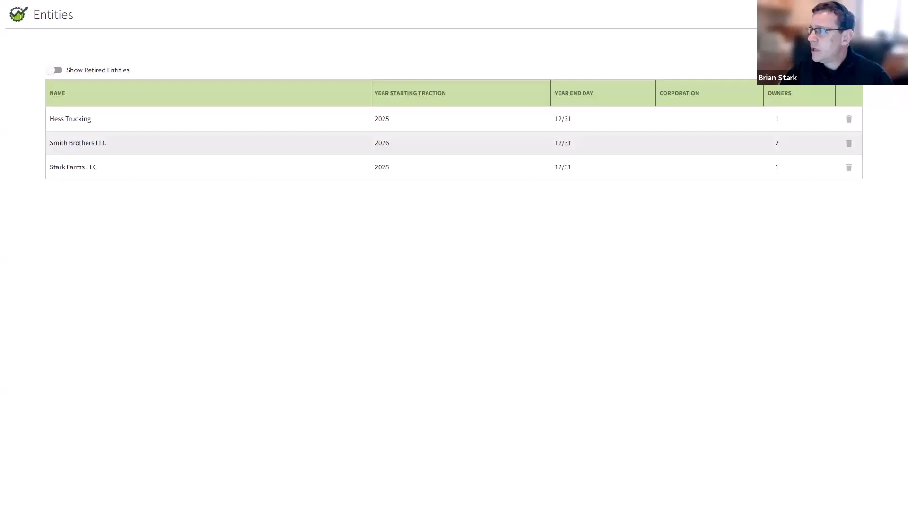
Start a new entity and name it Traction Farms LLC.
click(750, 69)
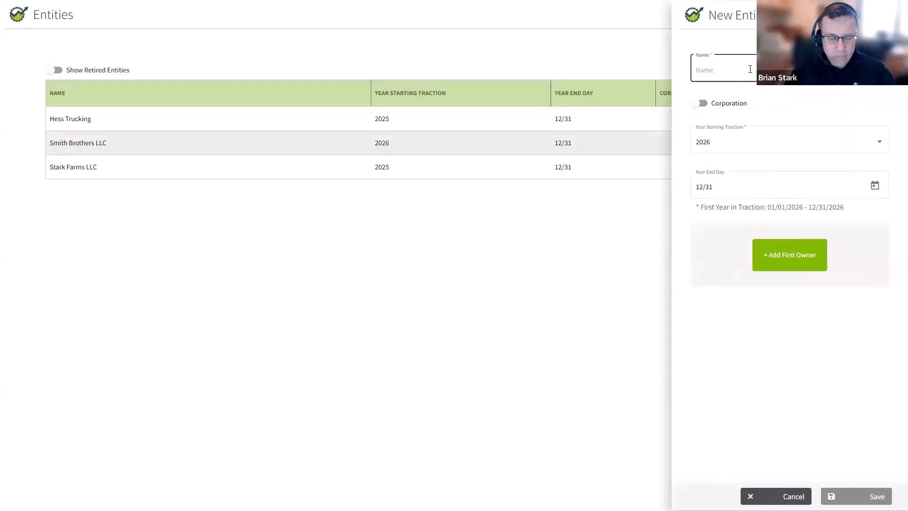
text(Traction)
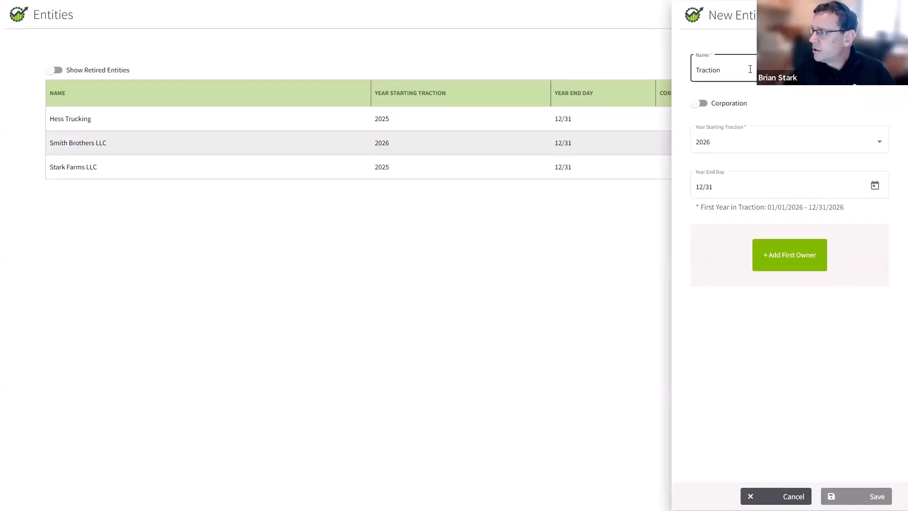
text( Farms L)
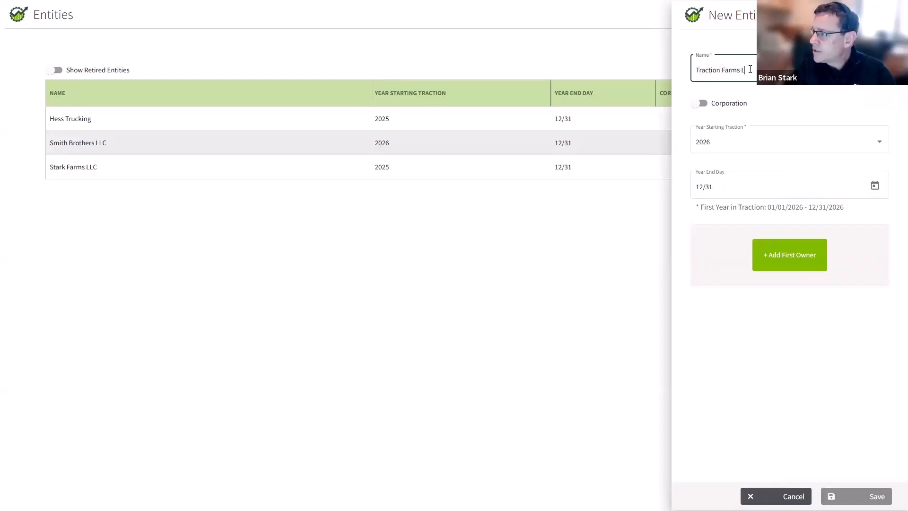
text(LC)
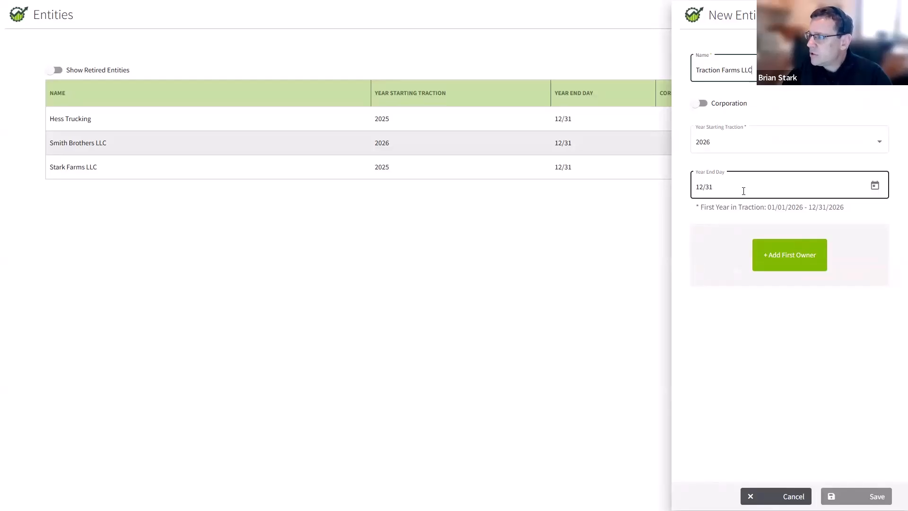
Add the entity's first owner with the owner's full name and 50% ownership.
click(793, 256)
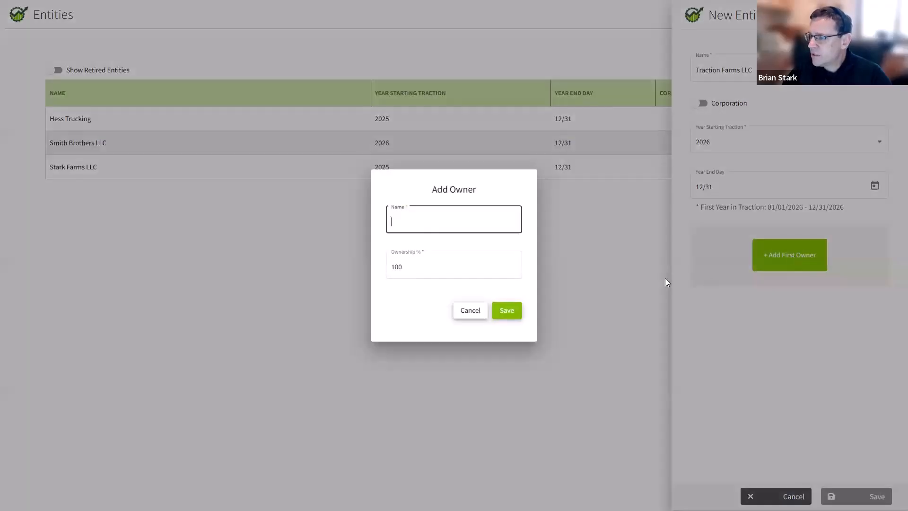
click(421, 267)
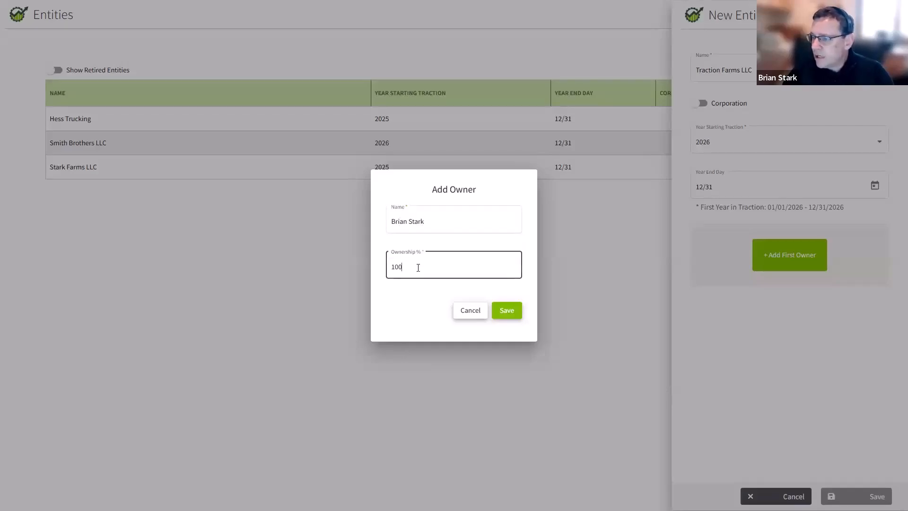
key(ctrl+a)
text(50)
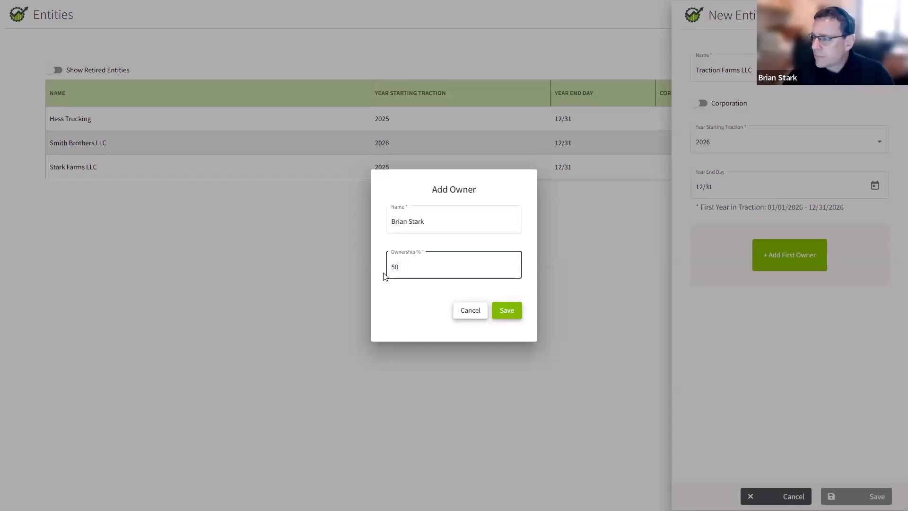
click(508, 310)
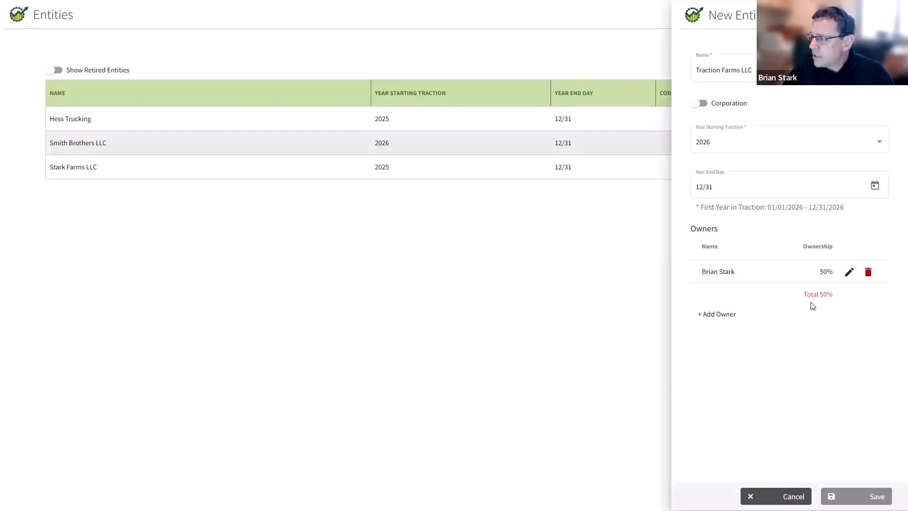
Add a second owner with the owner's full name at 50% ownership and save the entity.
click(715, 316)
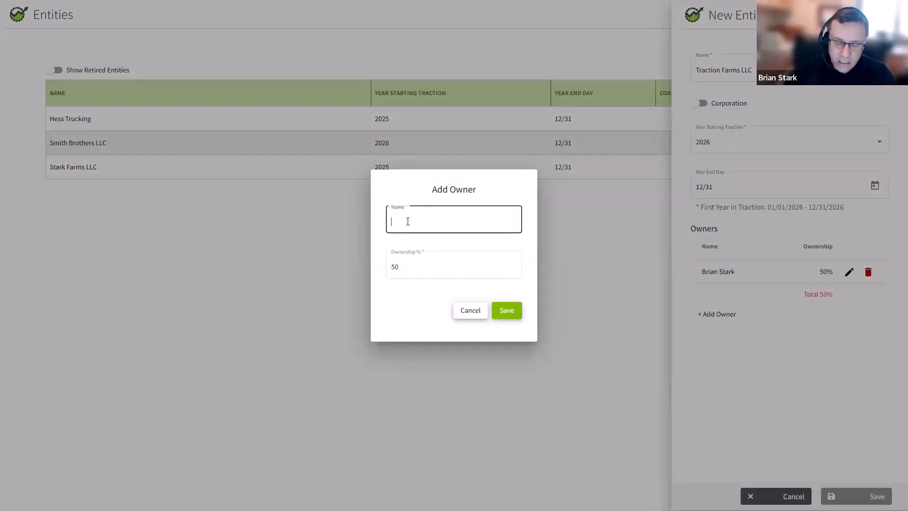
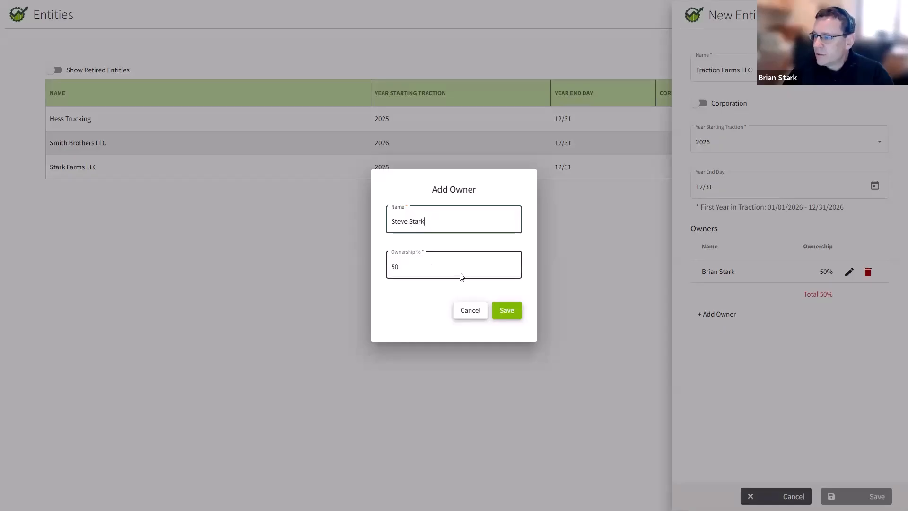
click(507, 311)
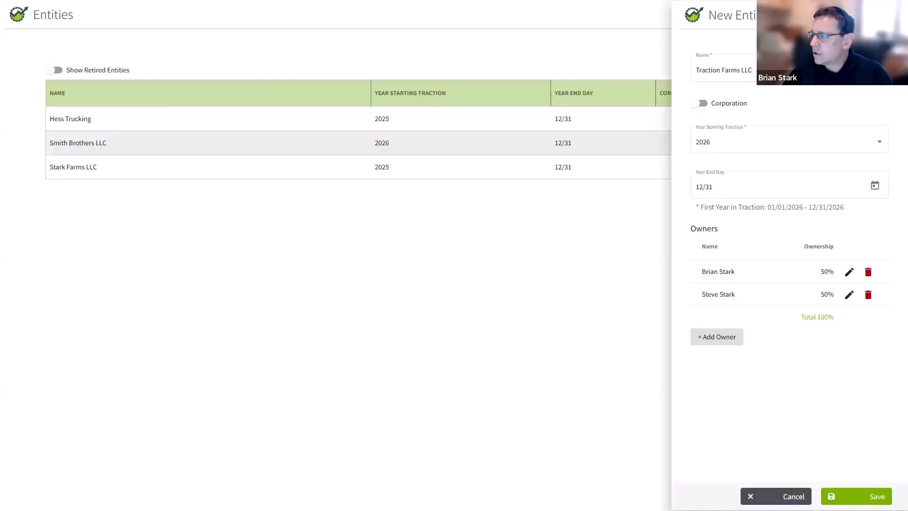
click(856, 496)
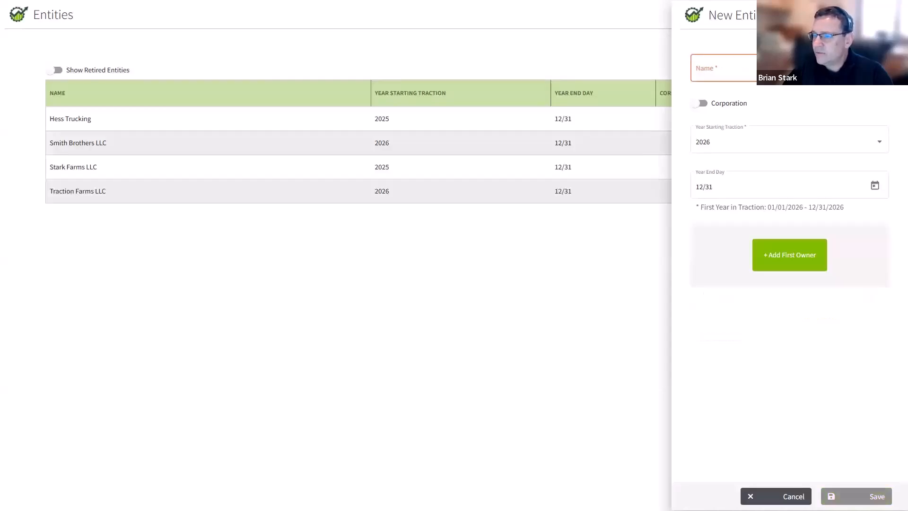
click(468, 174)
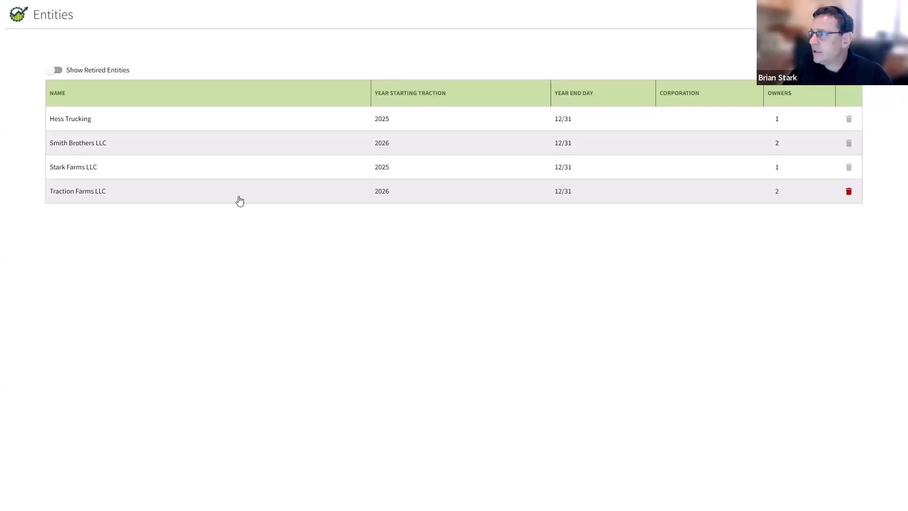
Open the revenue and expense account setup and choose the Traction Farms LLC entity.
click(893, 14)
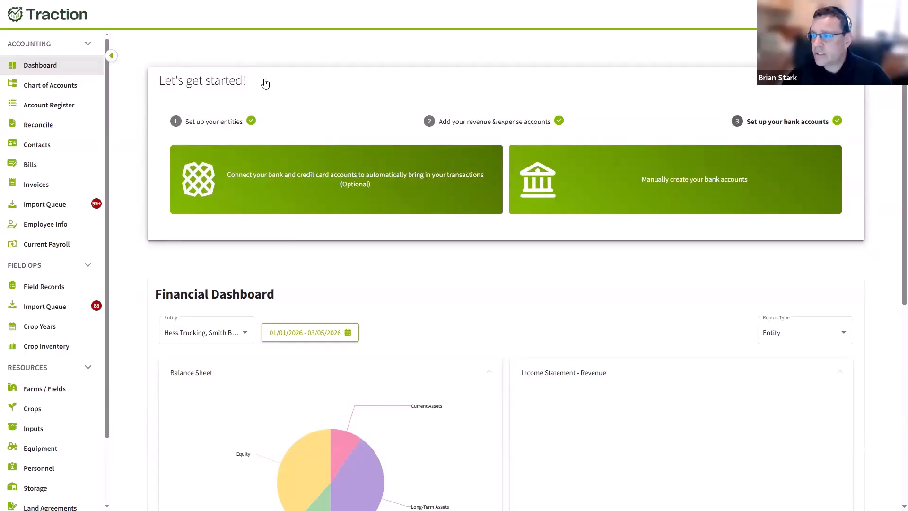
click(457, 123)
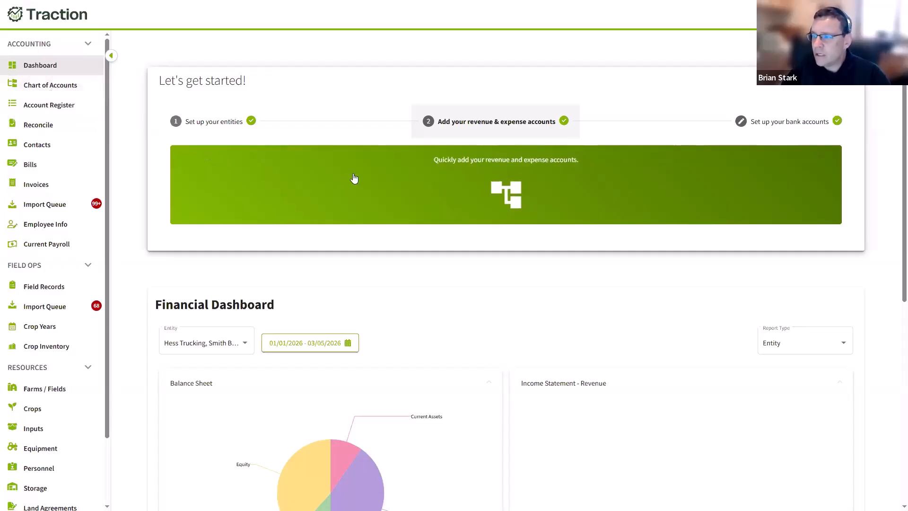
click(447, 179)
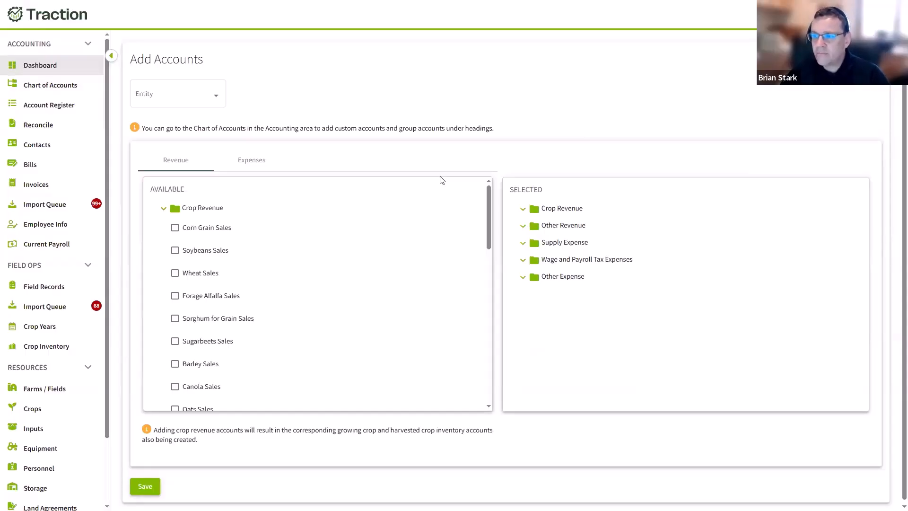
click(217, 95)
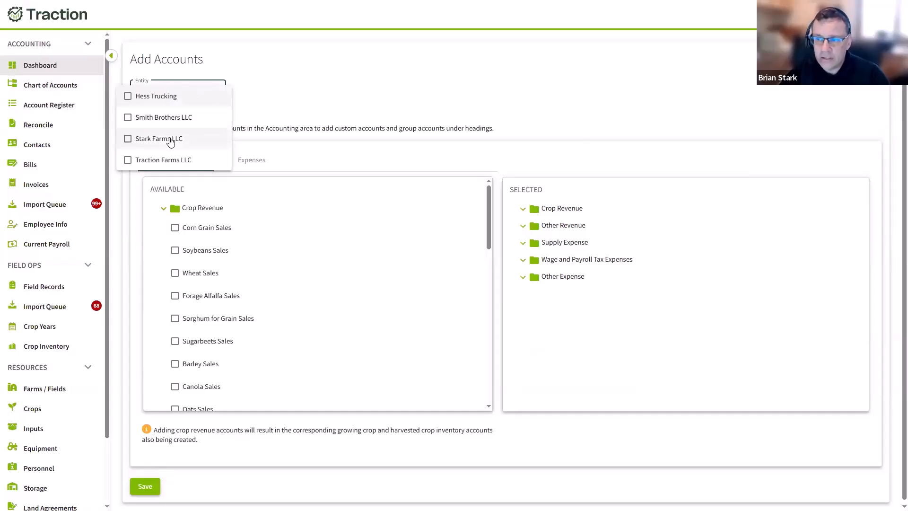
click(127, 161)
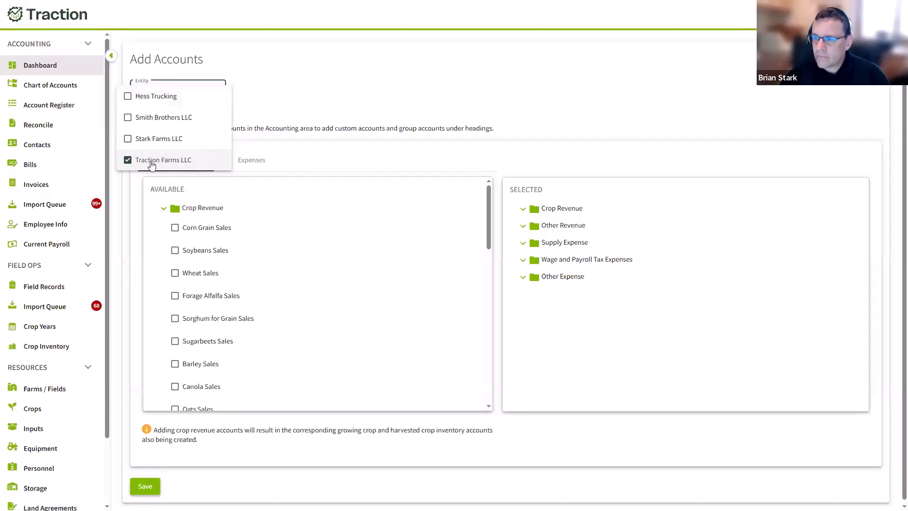
click(288, 118)
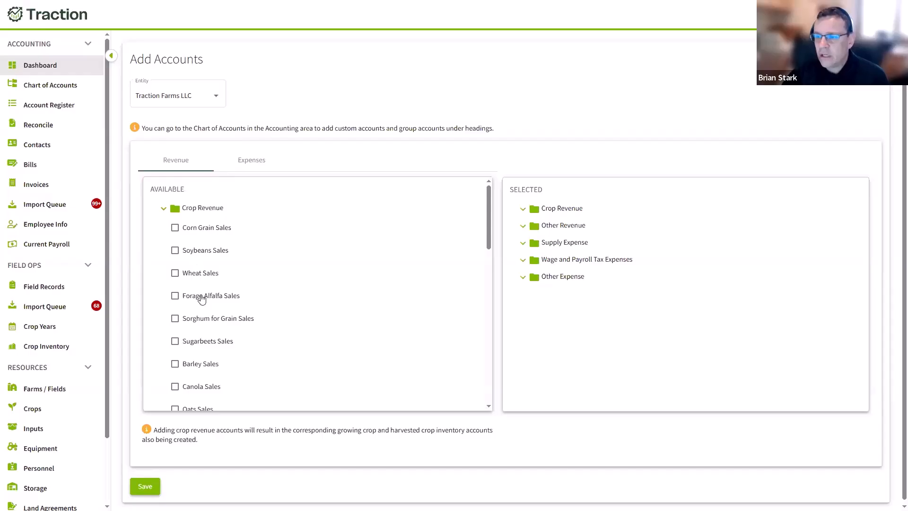
Select the Corn Grain Sales, Soybeans Sales, Wheat Sales and Barley Sales crop revenue accounts.
click(175, 227)
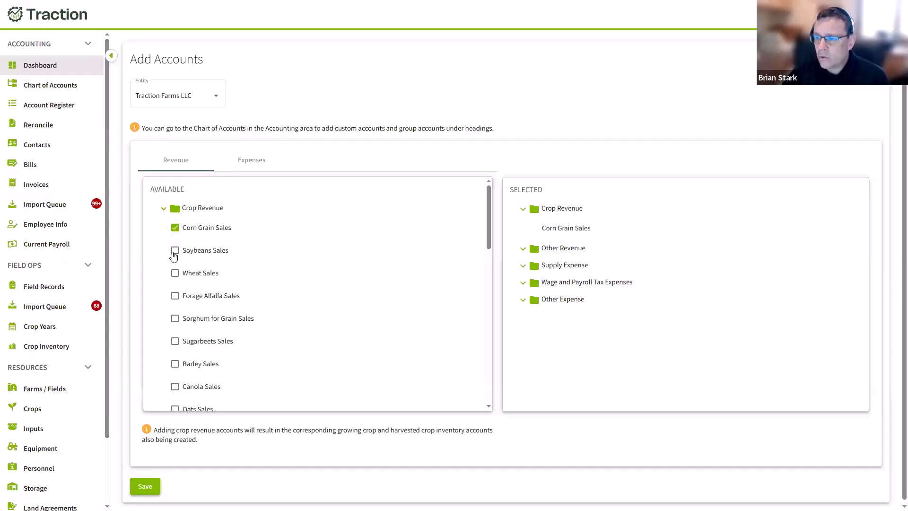
click(175, 250)
click(175, 273)
scroll(194, 334, down, 1)
click(175, 336)
scroll(237, 354, down, 6)
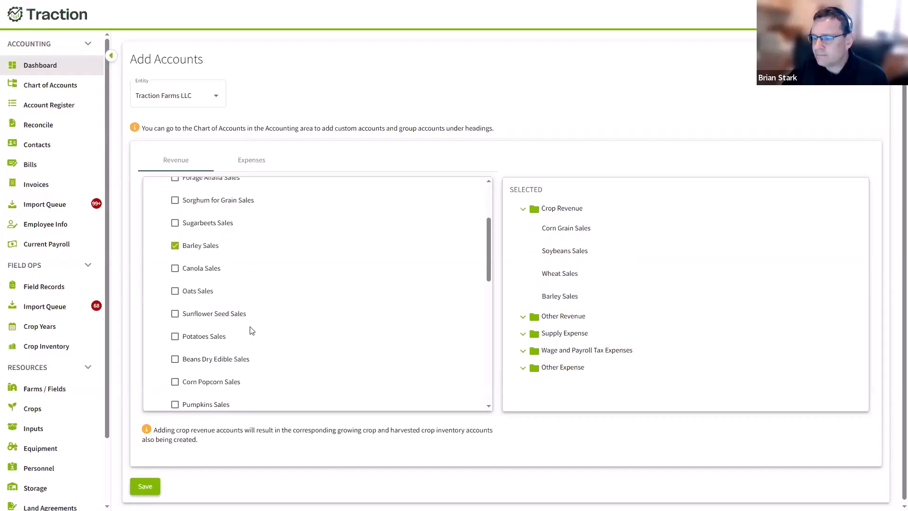
Select the Agricultural Program Payments, Custom Hire Income, Dividend Income and Interest Income other revenue accounts.
scroll(191, 286, down, 3)
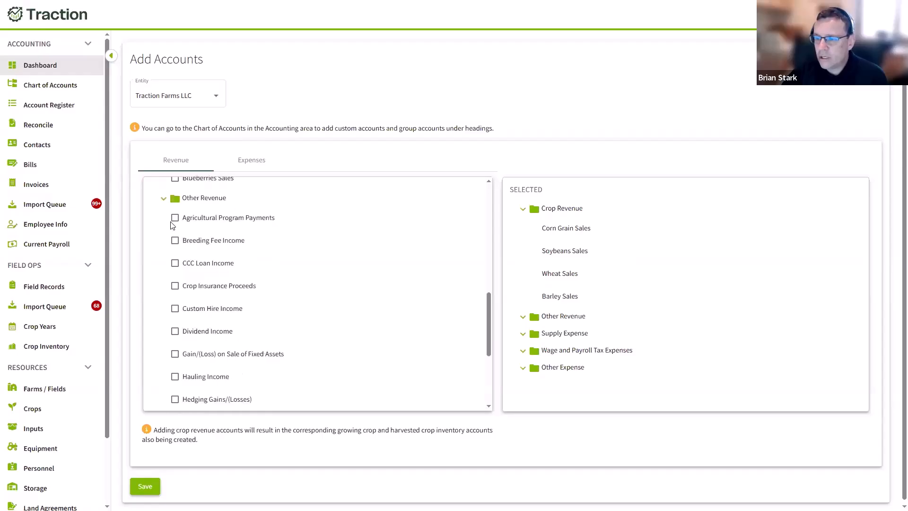
click(175, 218)
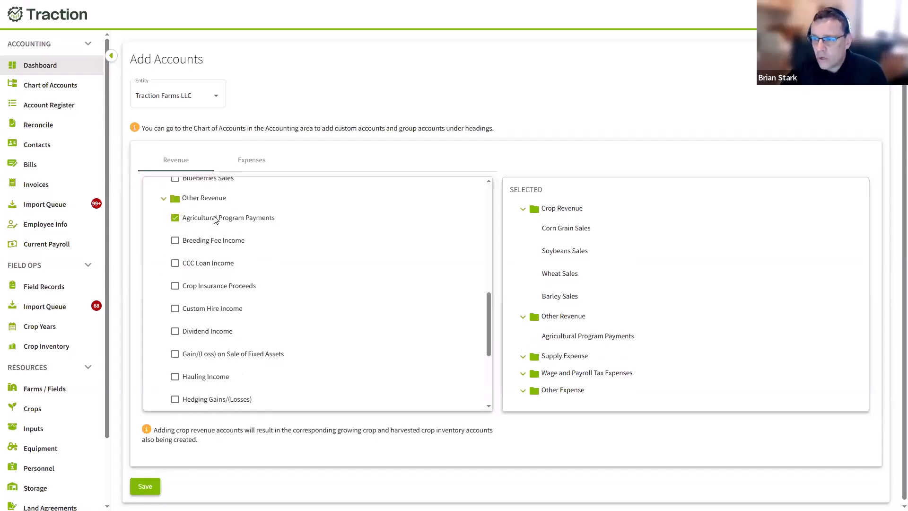
click(175, 309)
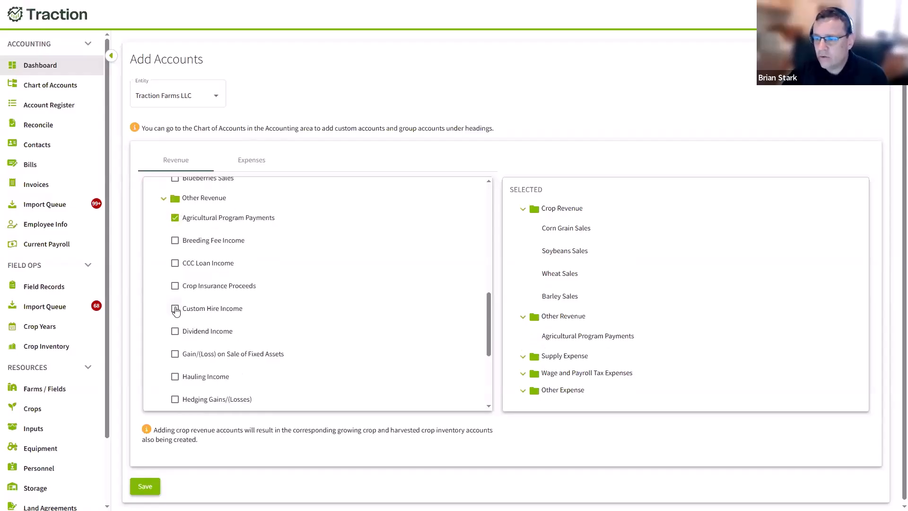
scroll(213, 319, down, 4)
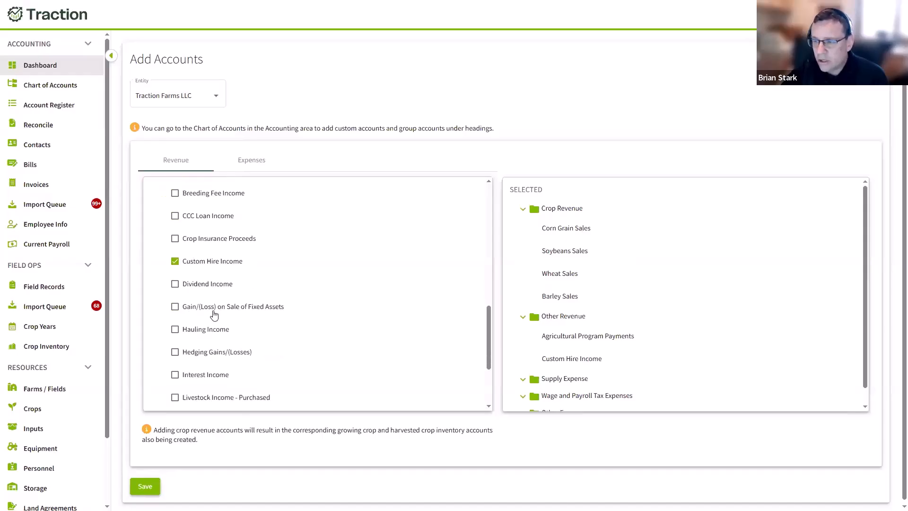
click(175, 238)
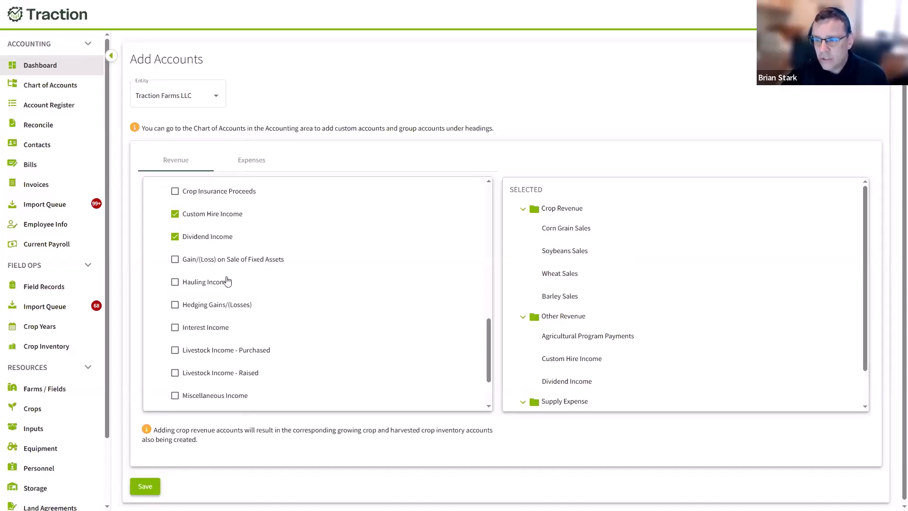
scroll(227, 281, down, 1)
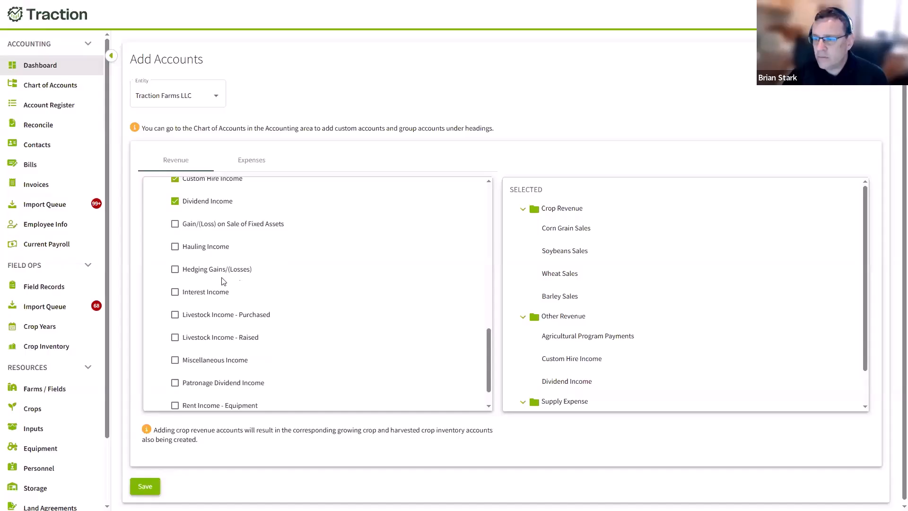
scroll(237, 273, down, 1)
click(175, 256)
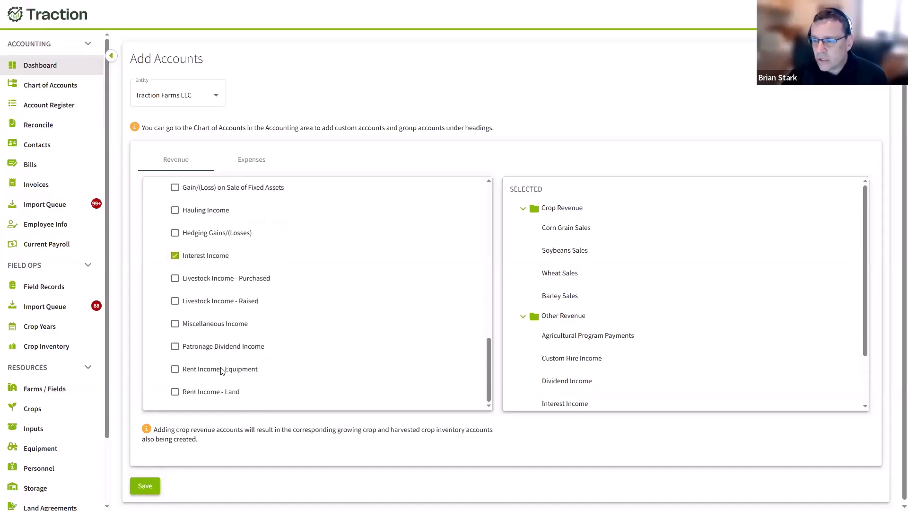
Select the Rent Income - Land, Patronage Dividend Income and Miscellaneous Income revenue accounts.
scroll(220, 371, down, 1)
click(175, 389)
click(175, 345)
click(175, 321)
scroll(232, 303, up, 10)
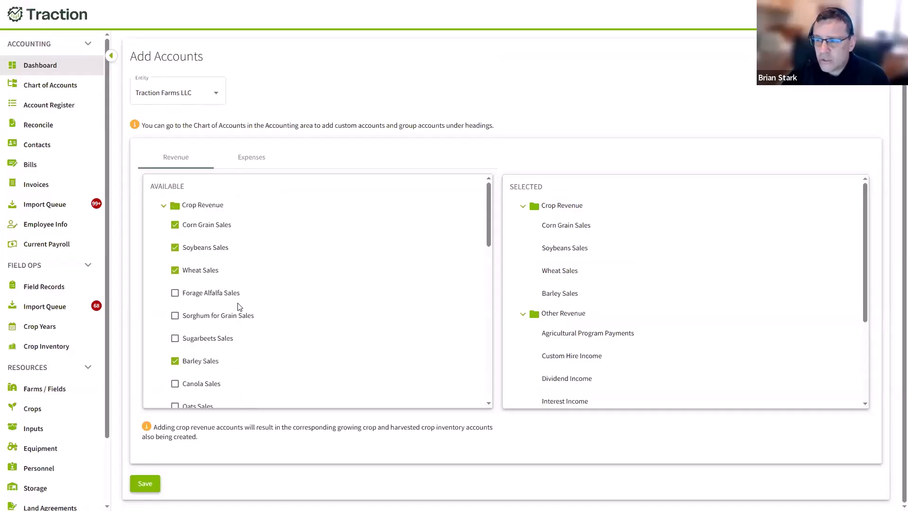
scroll(239, 303, down, 8)
Switch to expenses and select the Chemicals, Fertilizer & Lime, Fuel & Oil and Seed supply expense accounts.
click(253, 160)
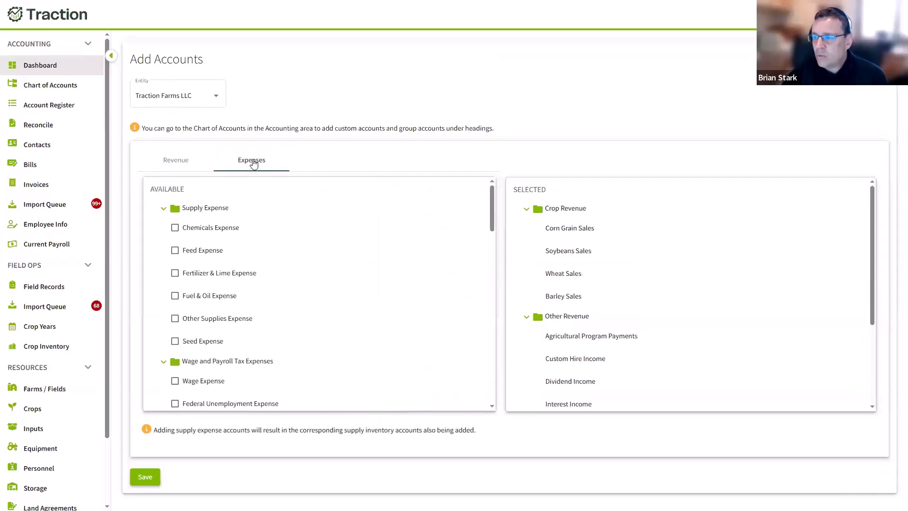
click(175, 227)
click(175, 273)
click(175, 296)
click(175, 341)
Select the Wage, Federal Unemployment, FICA - Medicare and State Unemployment expense accounts.
scroll(234, 355, down, 3)
click(175, 239)
click(175, 286)
click(176, 308)
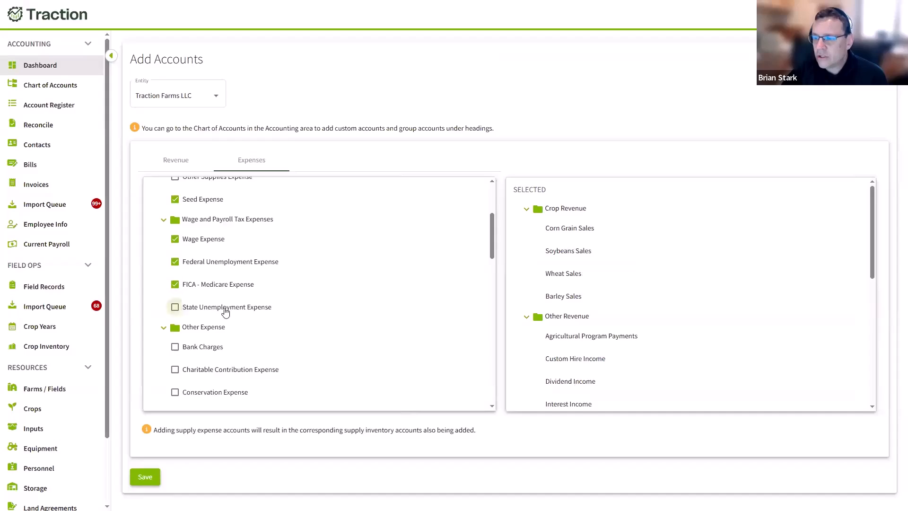
scroll(232, 246, down, 1)
scroll(234, 258, down, 1)
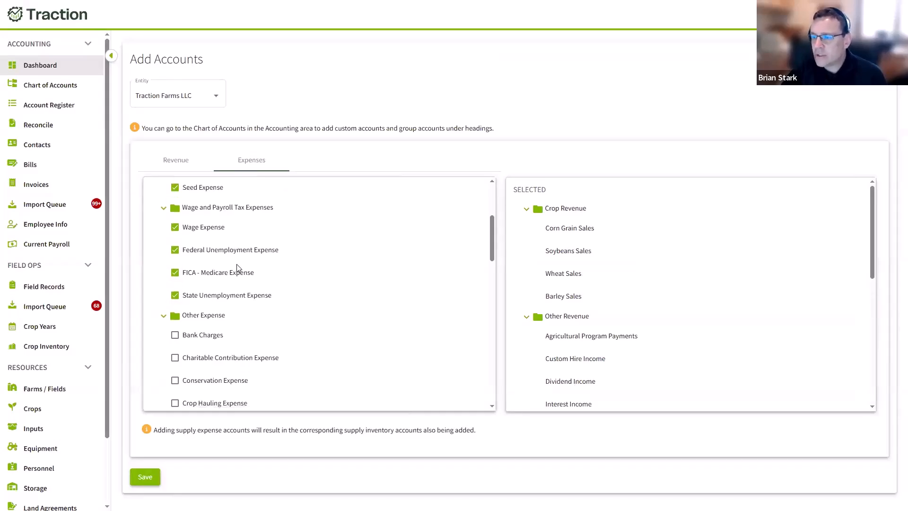
scroll(249, 312, down, 3)
scroll(200, 283, down, 1)
Select the Crop Hauling, Crop Insurance, Custom Hire, Drying, General Insurance and Interest expense accounts.
click(175, 225)
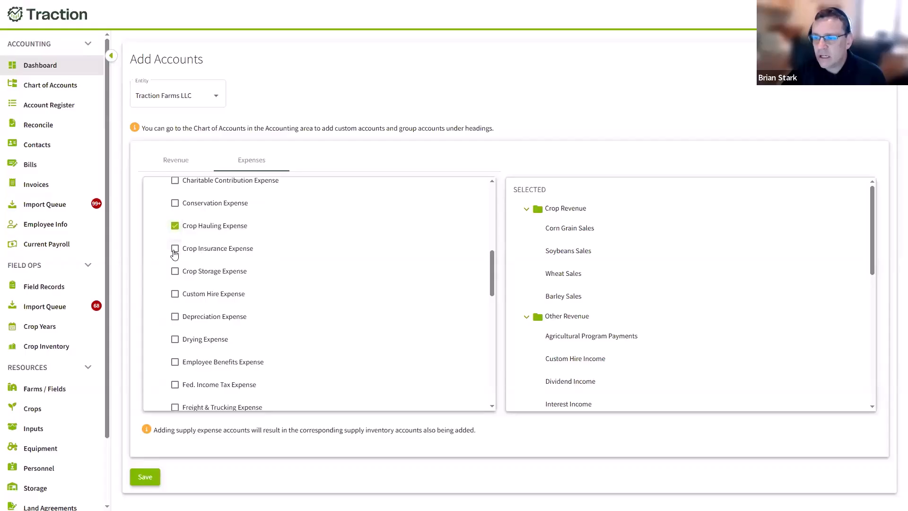
click(175, 248)
click(175, 294)
scroll(185, 314, down, 2)
click(174, 258)
scroll(174, 280, down, 2)
click(175, 321)
scroll(209, 313, down, 2)
scroll(195, 298, down, 1)
click(175, 261)
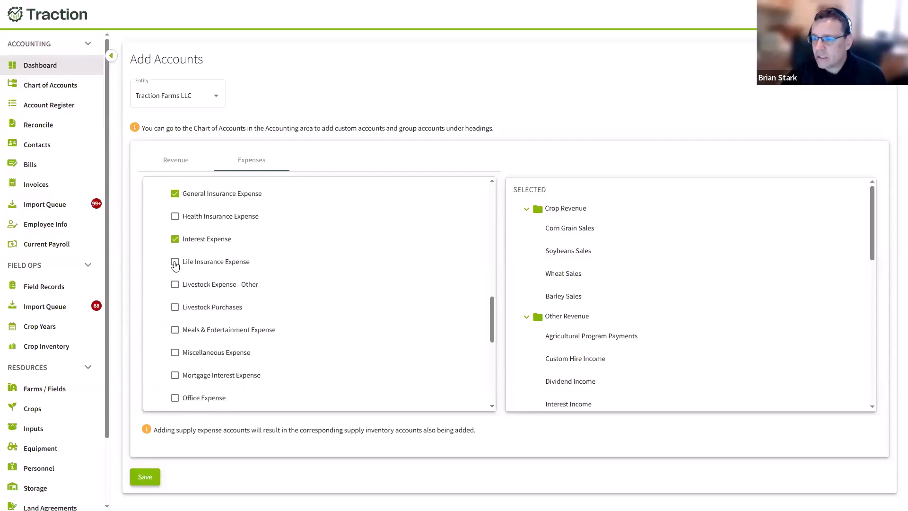
Select the Office, Rent - Equipment, Rent - Land, Repairs - Building and Repairs - Equipment expense accounts.
scroll(232, 312, down, 4)
click(174, 291)
scroll(239, 315, down, 7)
click(175, 251)
click(175, 228)
click(175, 273)
click(175, 296)
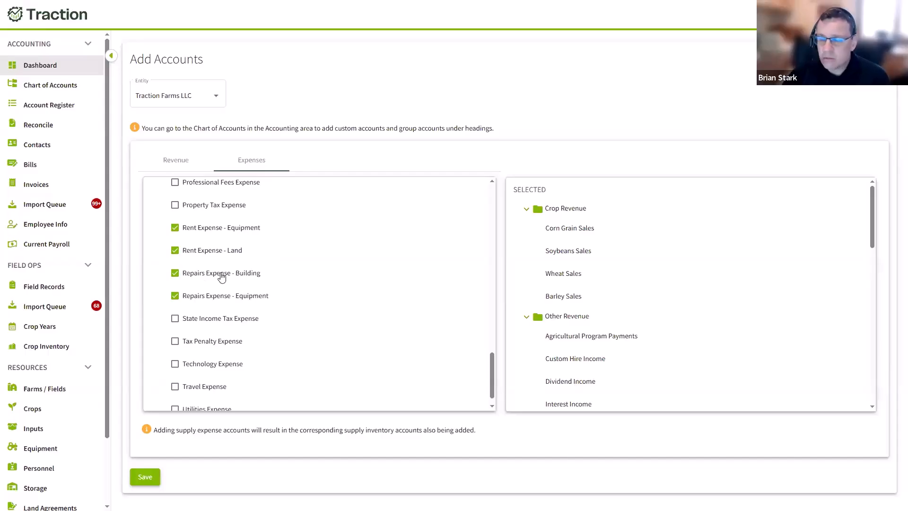
Select the Travel Expense and Utilities Expense accounts.
scroll(217, 277, up, 1)
scroll(233, 290, down, 1)
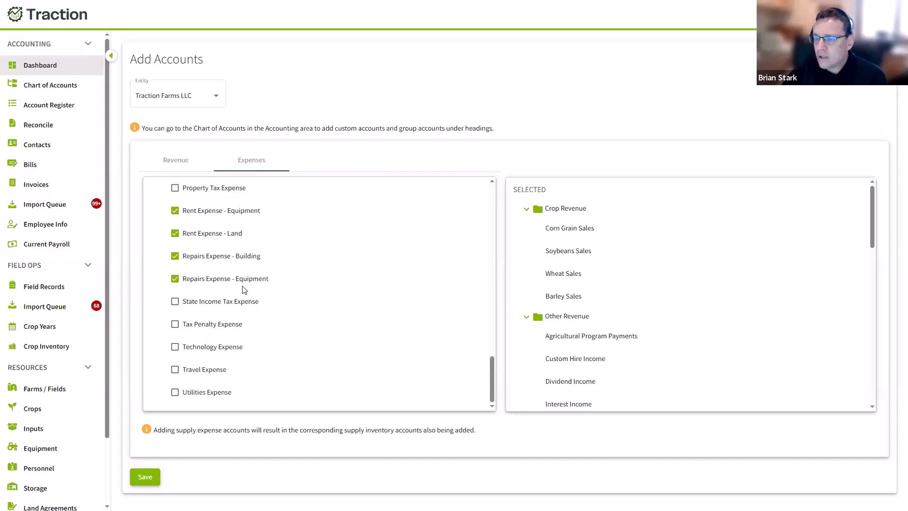
click(175, 370)
click(185, 392)
Review the selected expense accounts and save the account selection.
scroll(243, 318, up, 6)
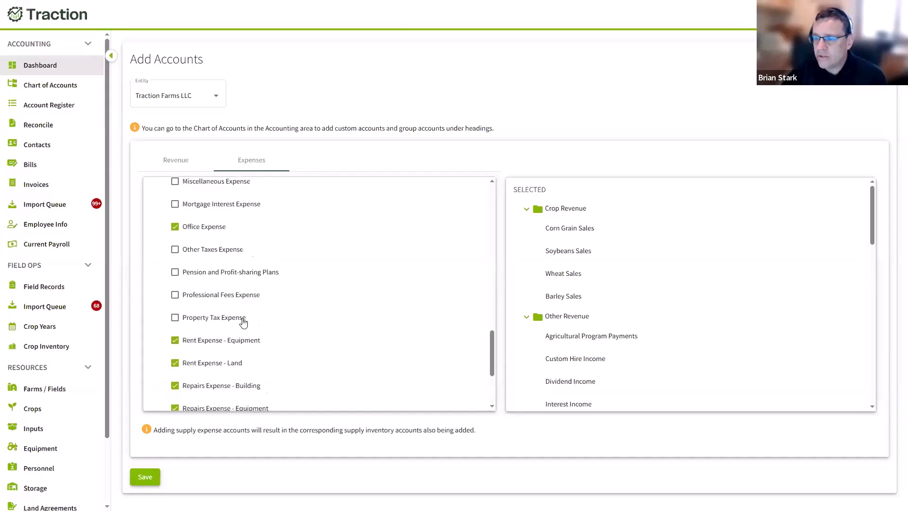
scroll(243, 322, up, 6)
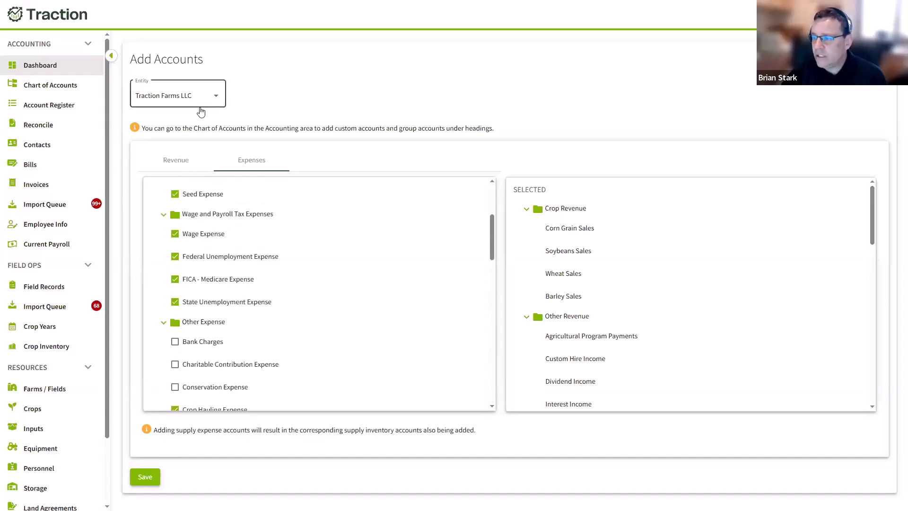
scroll(347, 277, down, 2)
scroll(347, 279, down, 2)
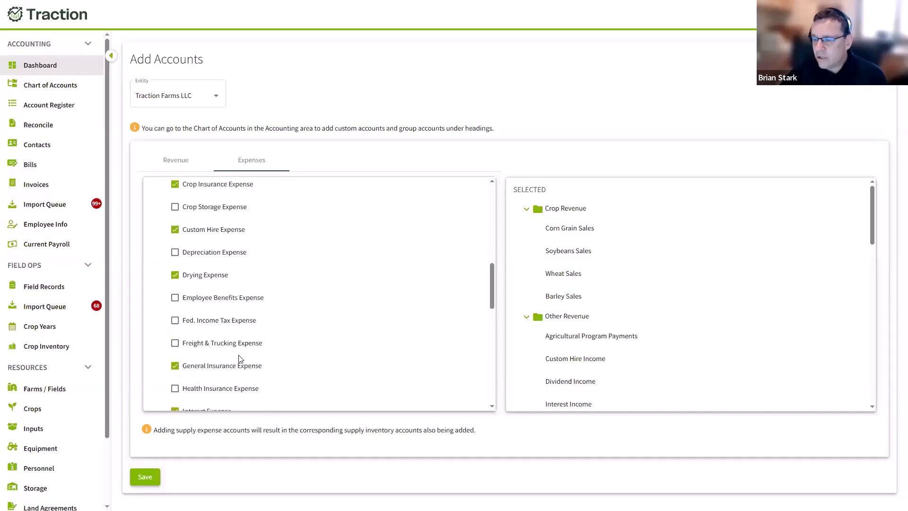
click(146, 479)
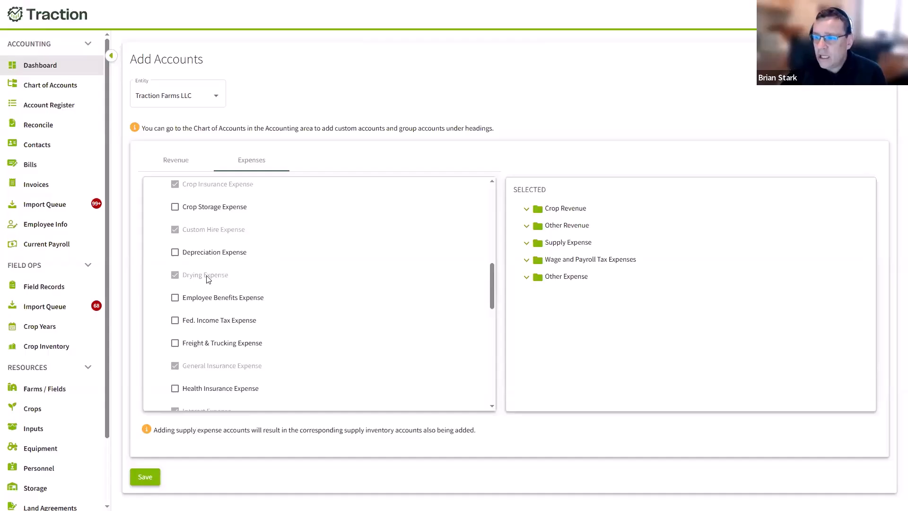
Check the saved revenue accounts and save the account setup again.
click(189, 174)
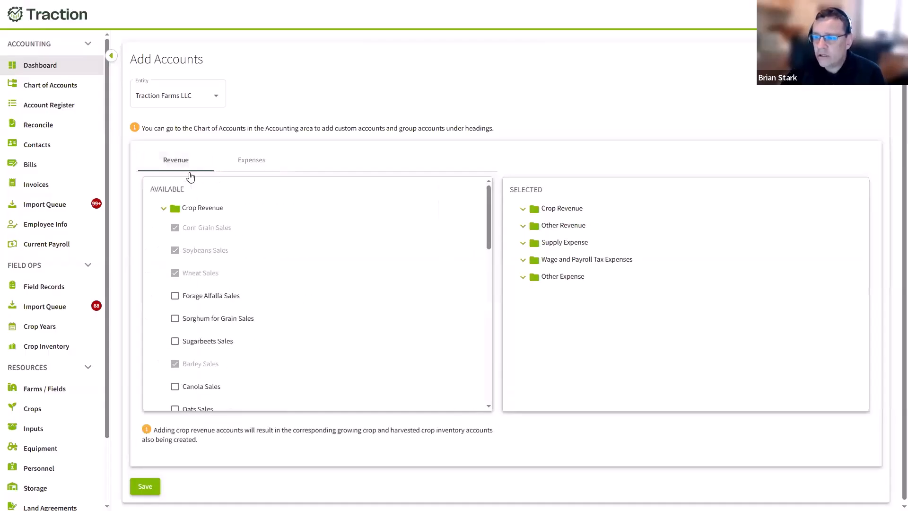
scroll(217, 372, down, 9)
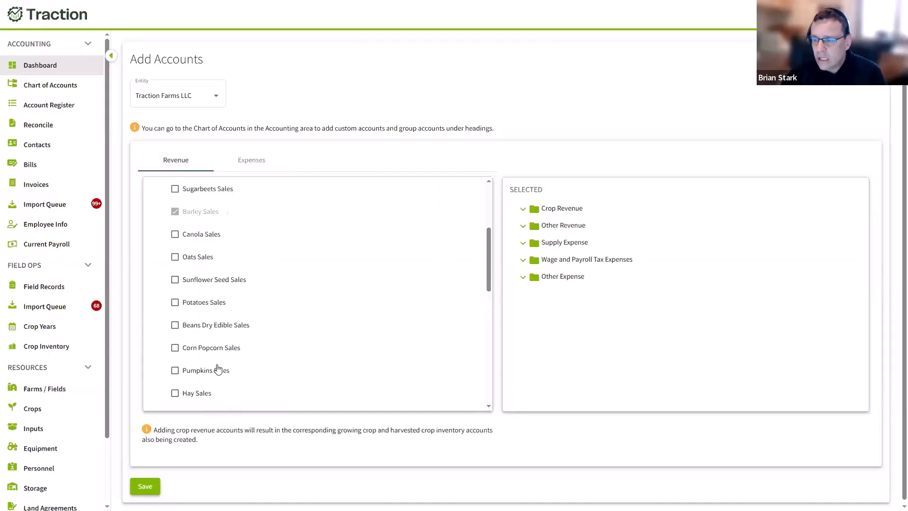
scroll(217, 357, down, 4)
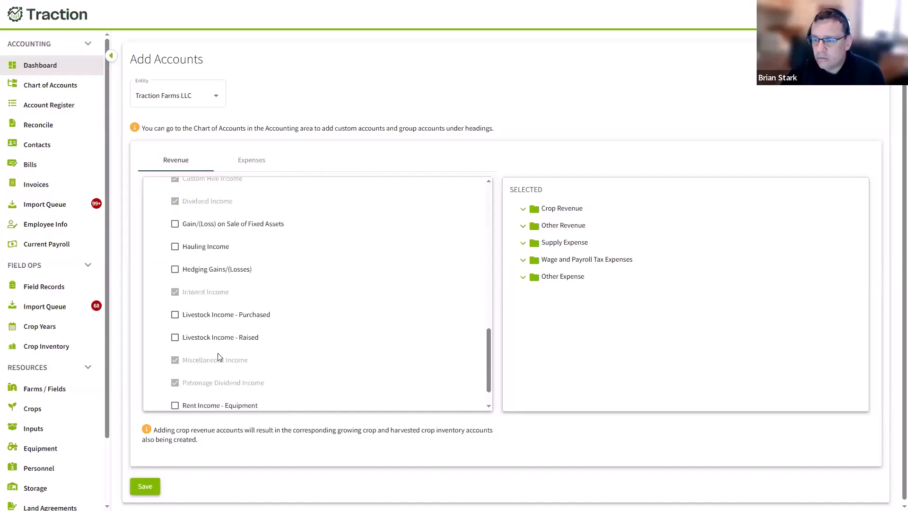
click(175, 367)
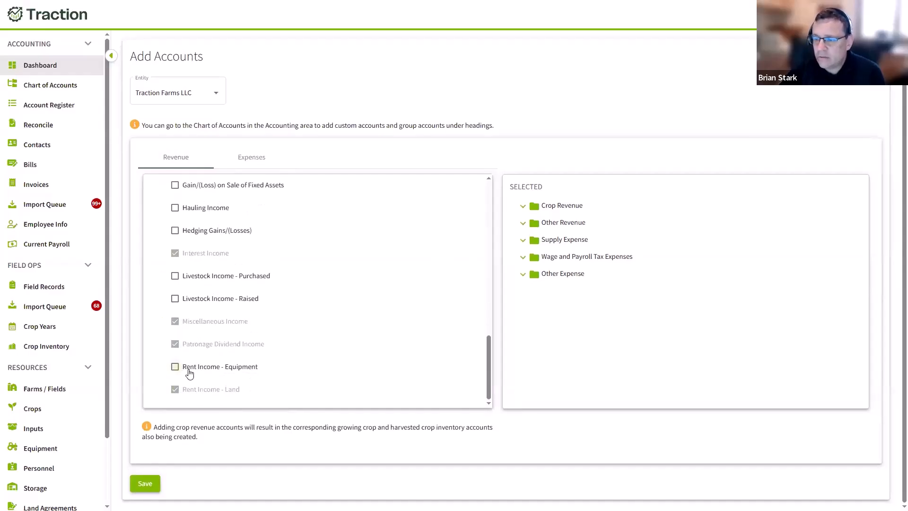
click(147, 485)
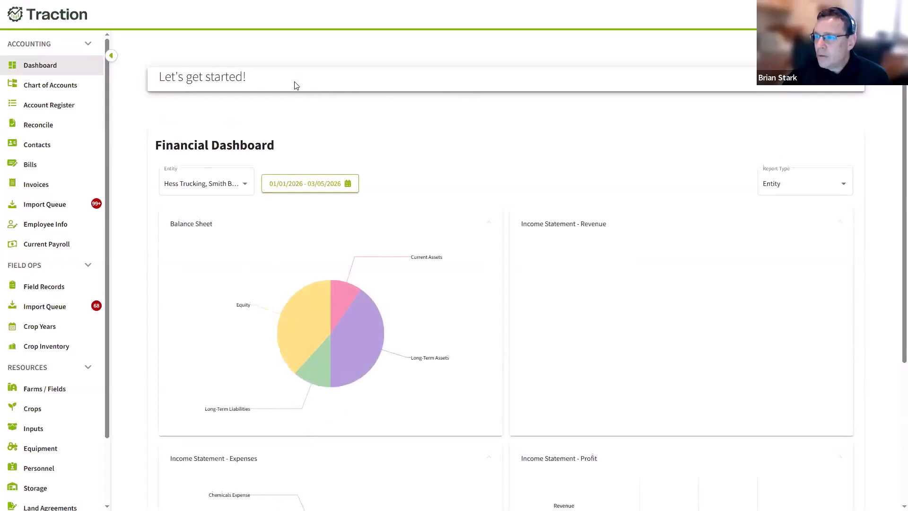
click(294, 82)
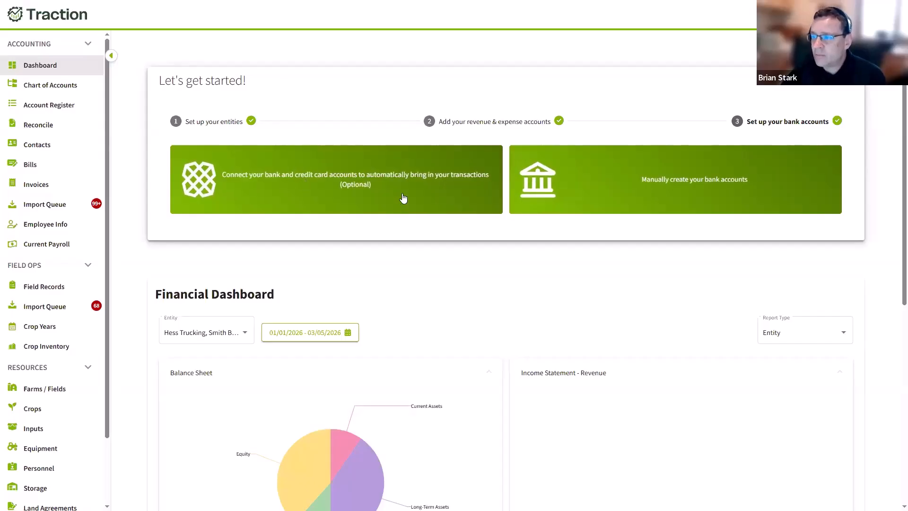
click(568, 182)
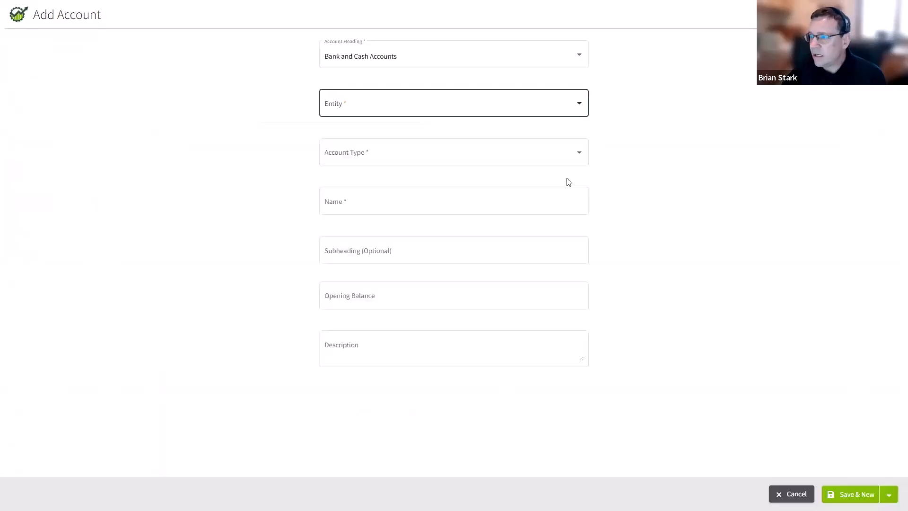
click(387, 108)
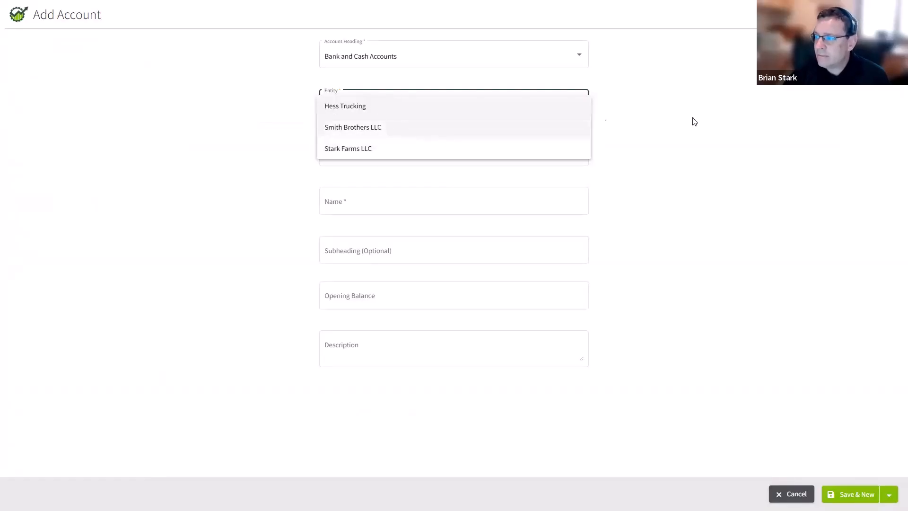
click(681, 112)
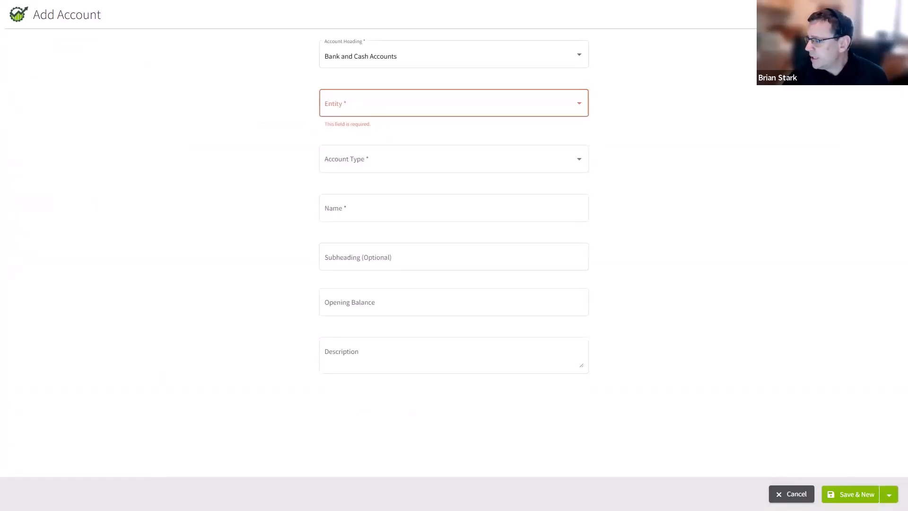
click(792, 494)
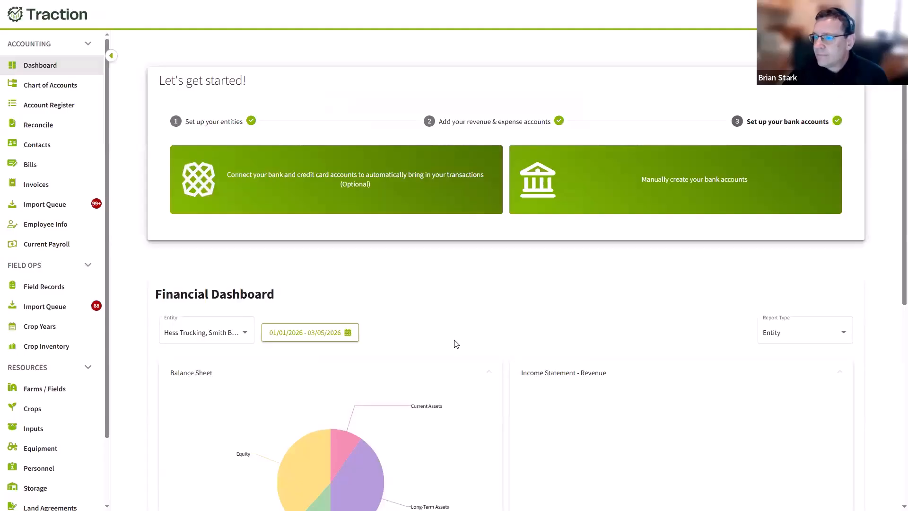
Open the Chart of Accounts and include all four entities, including Traction Farms LLC, in the view.
click(36, 88)
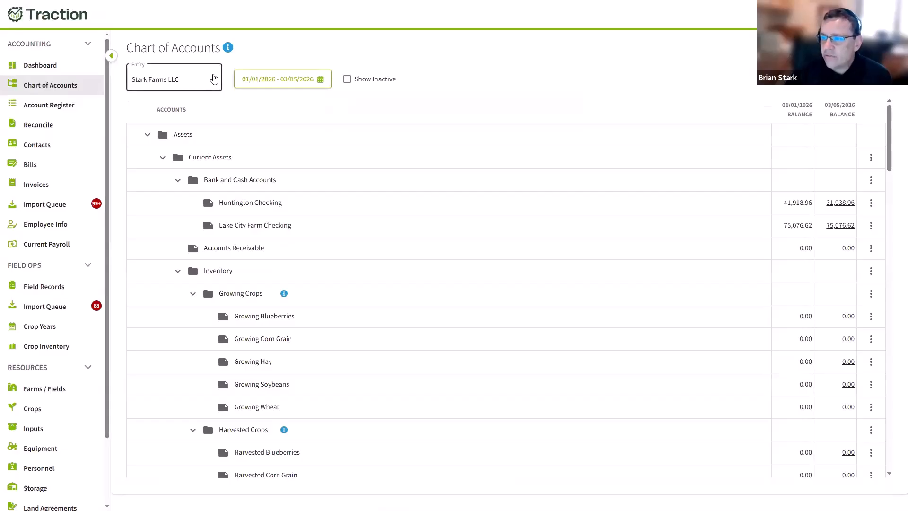
click(214, 79)
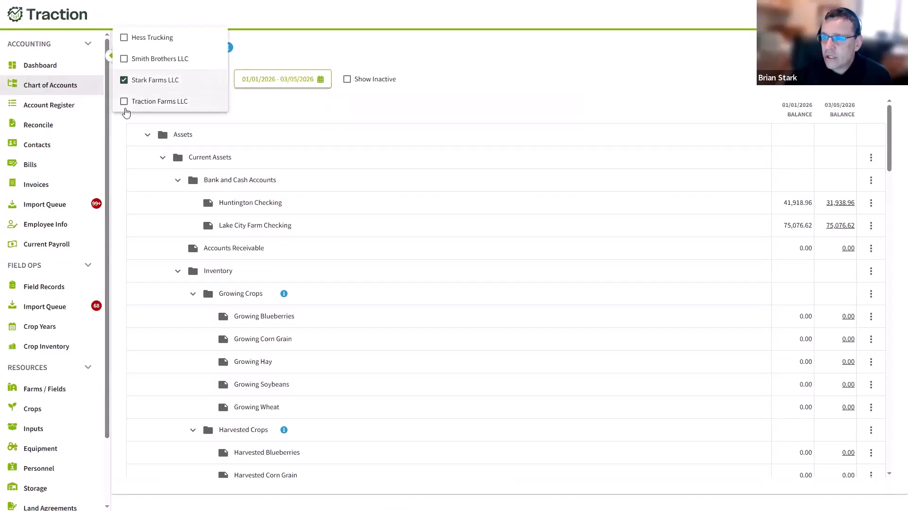
click(124, 102)
click(124, 58)
click(125, 38)
click(263, 113)
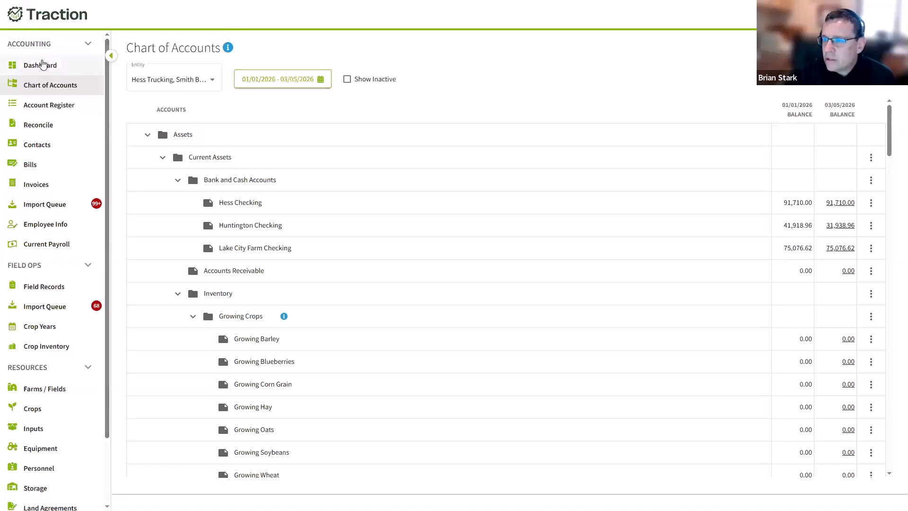
Start manually creating a bank account for the entity Traction Farms LLC with account type Checking.
click(54, 65)
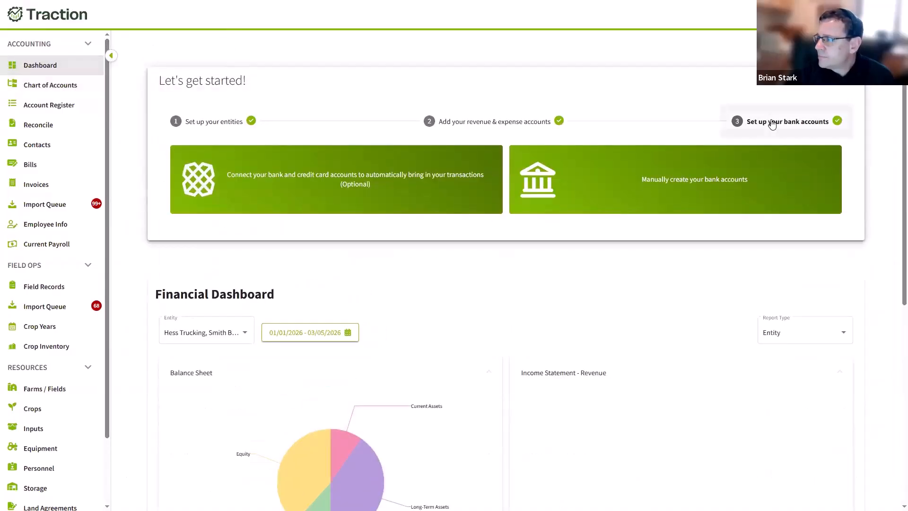
click(696, 177)
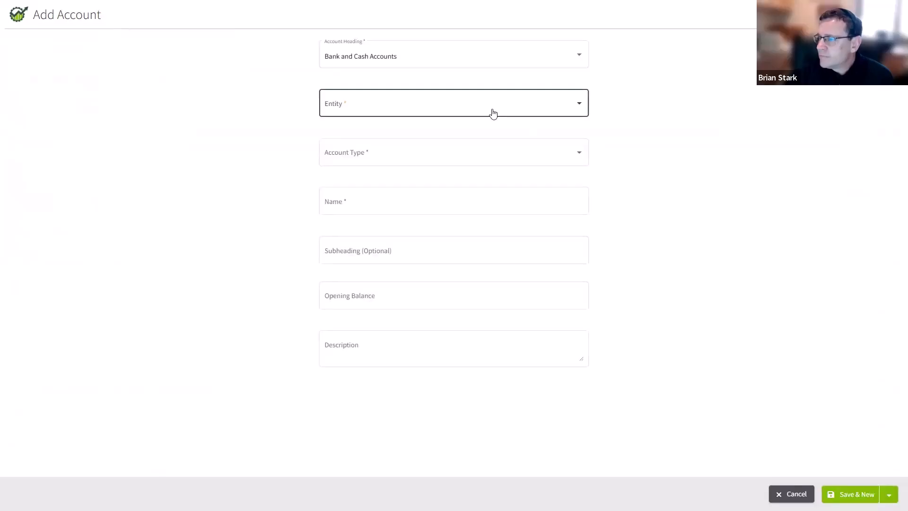
click(471, 112)
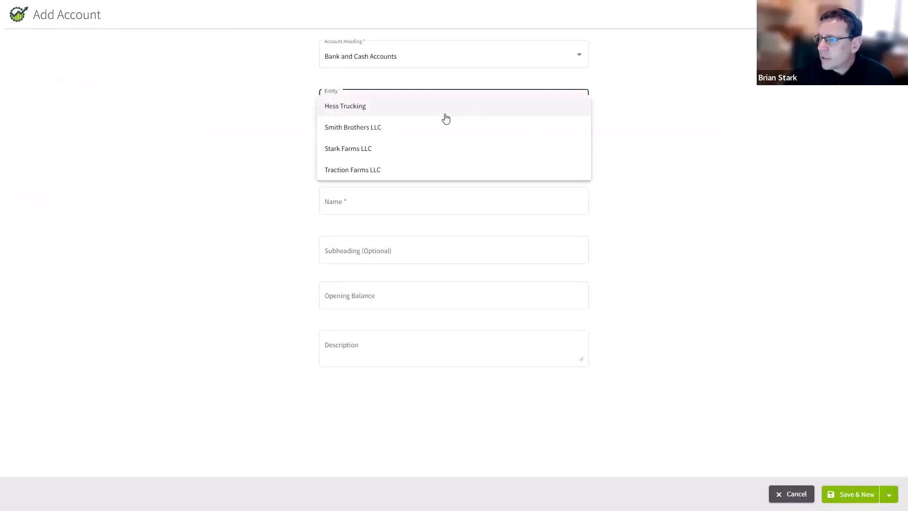
click(366, 170)
click(399, 156)
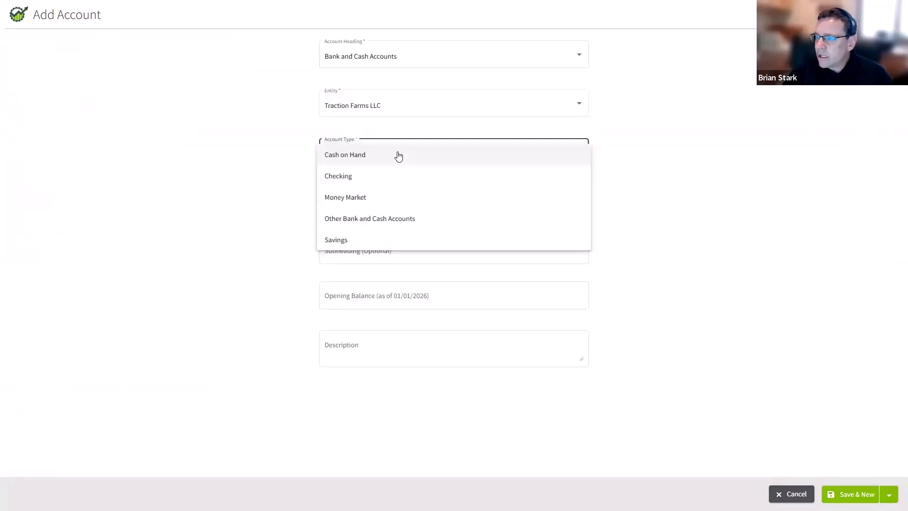
click(375, 177)
Name the new bank account Traction Checking.
click(328, 204)
text(Traction Checking)
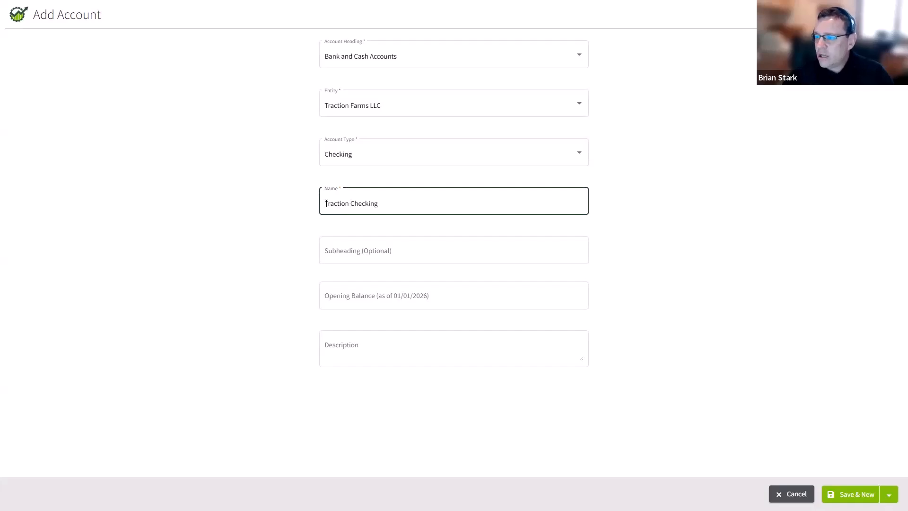
drag(373, 203, 331, 213)
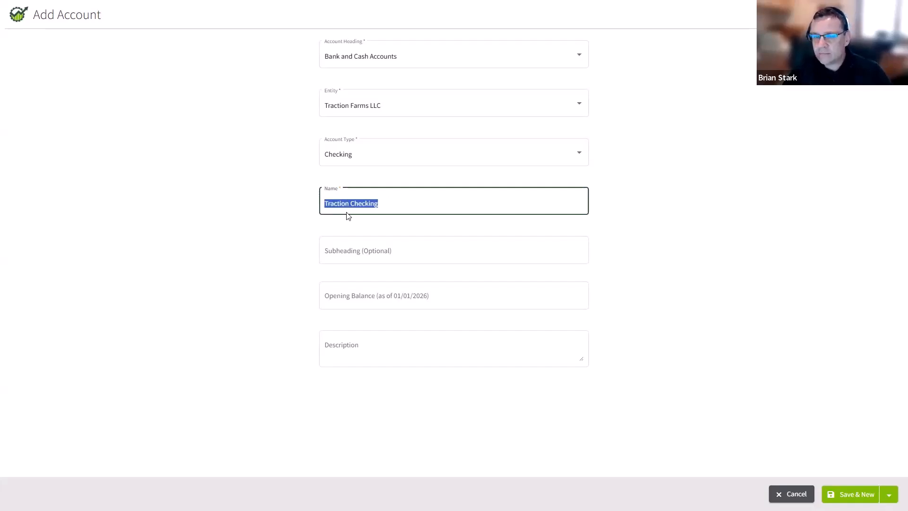
Enter an opening balance of 25,000.00 and save and close the new account.
click(379, 297)
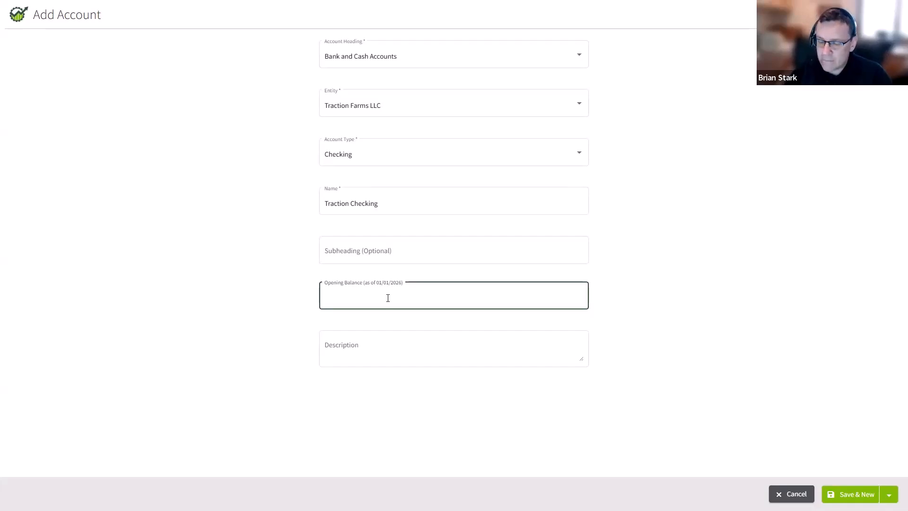
text(25000)
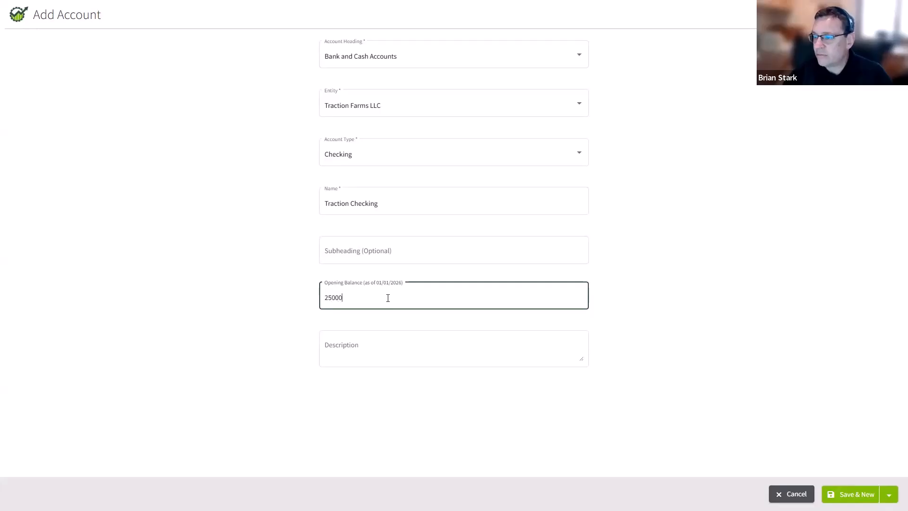
click(307, 315)
click(368, 297)
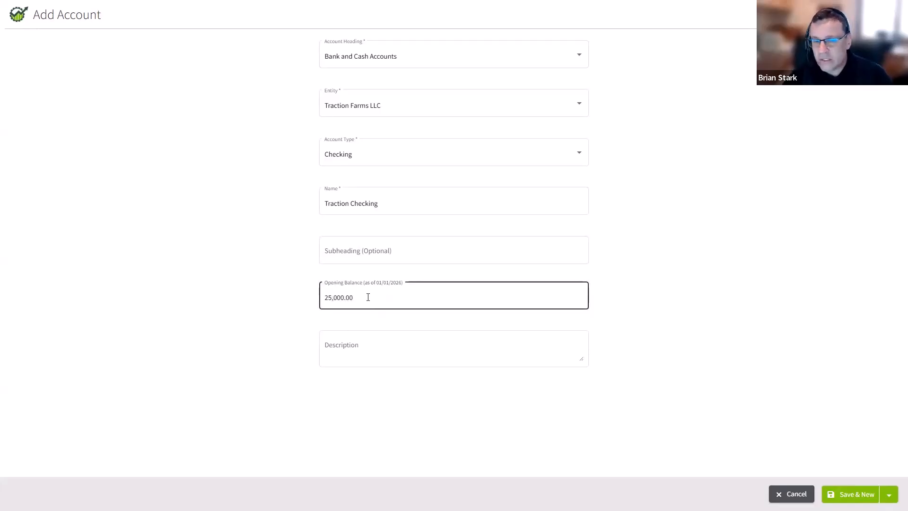
click(642, 362)
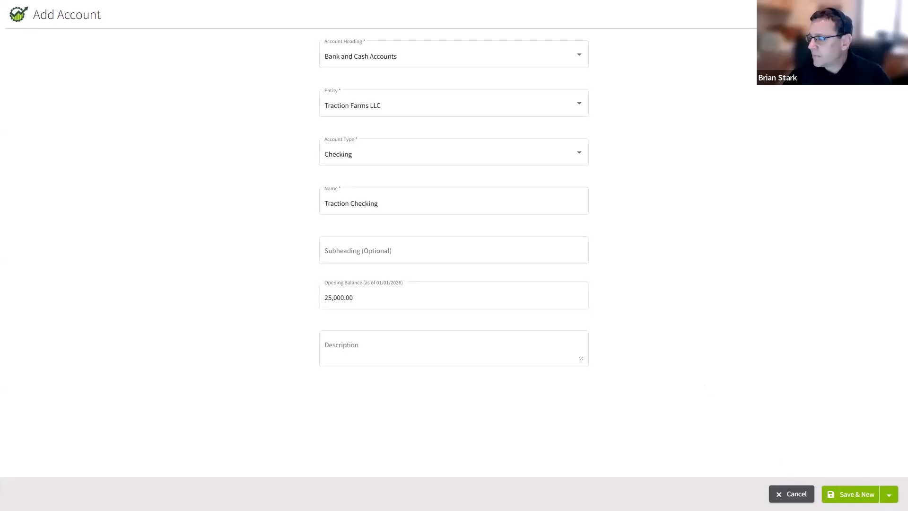
click(889, 495)
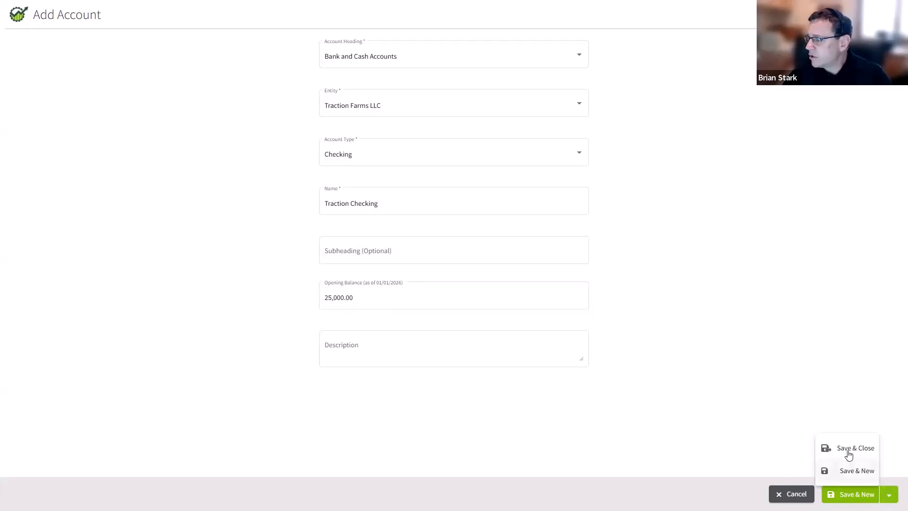
click(847, 447)
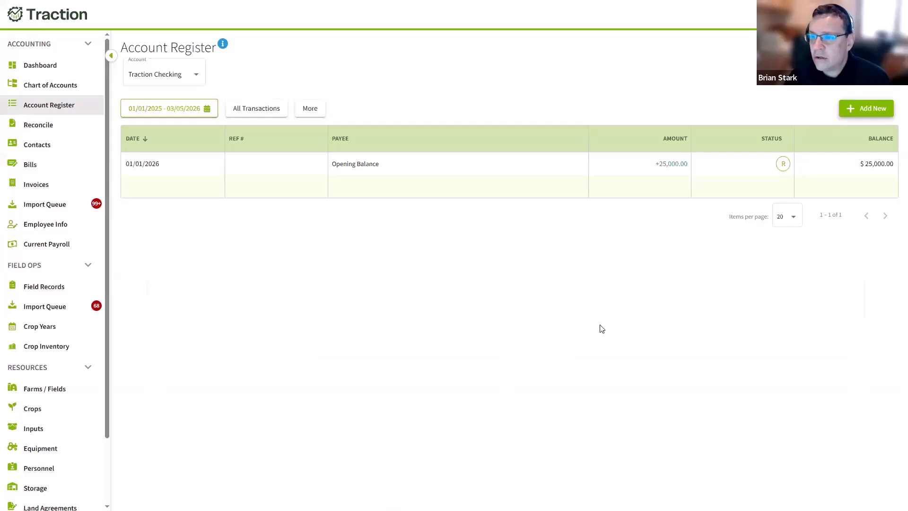
Open the bank connection page and choose to add another financial institution.
click(60, 105)
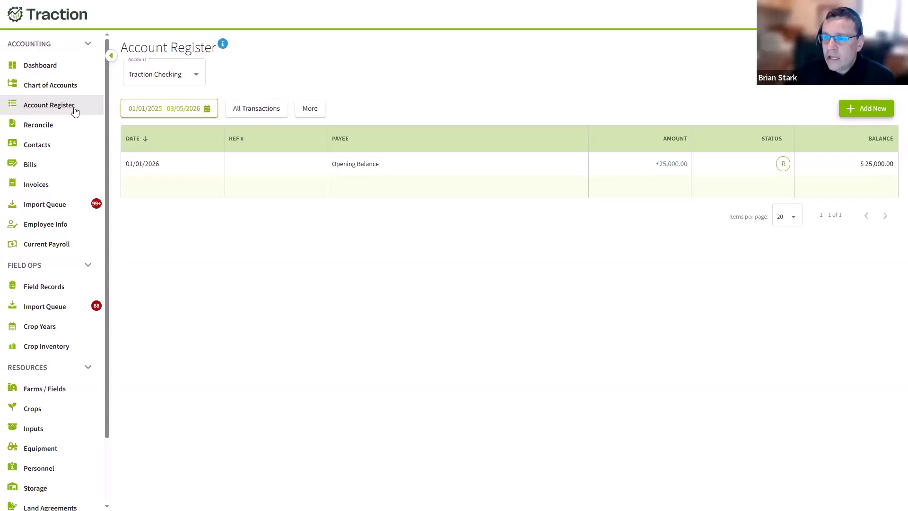
click(42, 69)
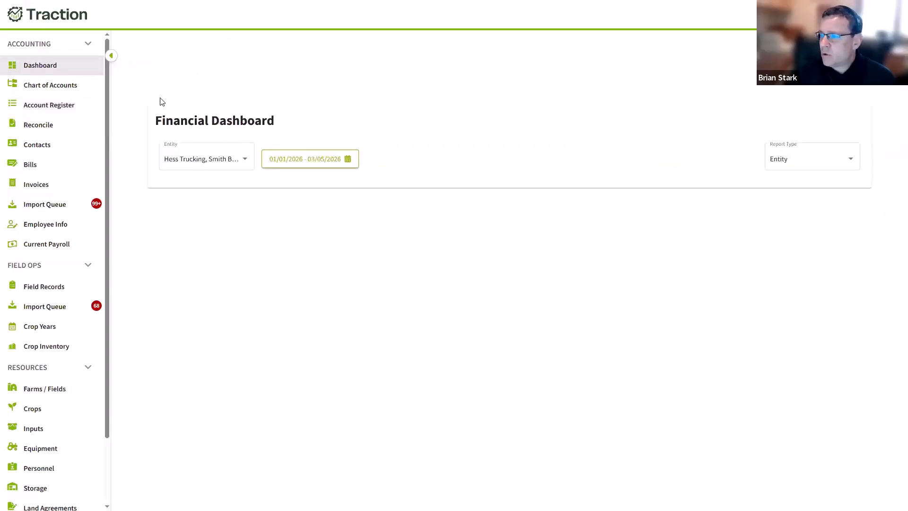
click(252, 78)
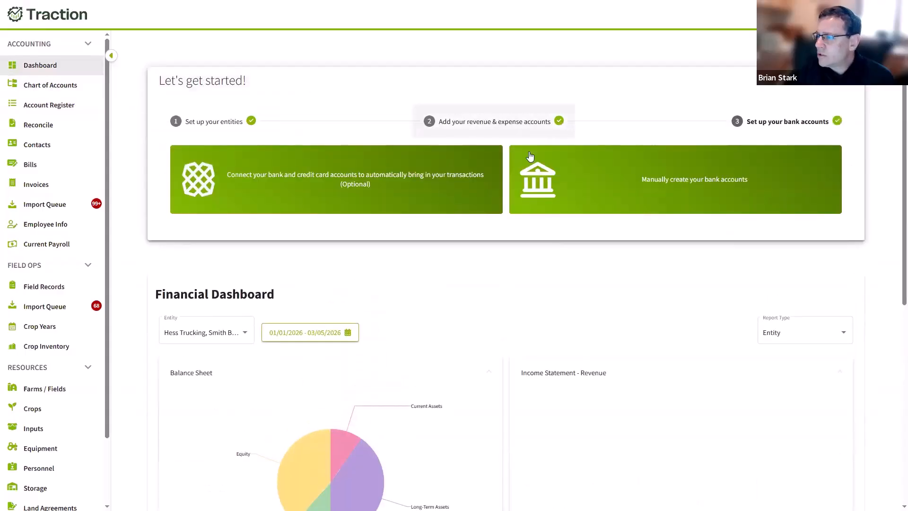
click(227, 183)
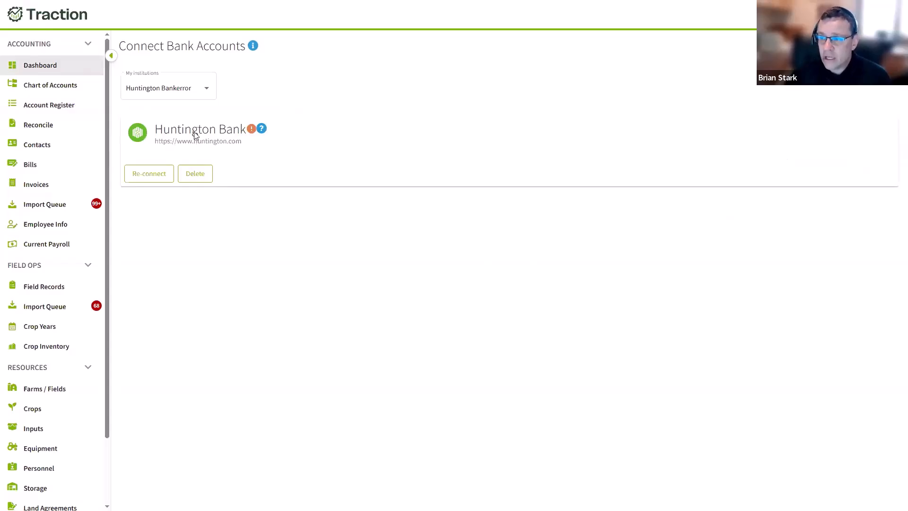
click(206, 91)
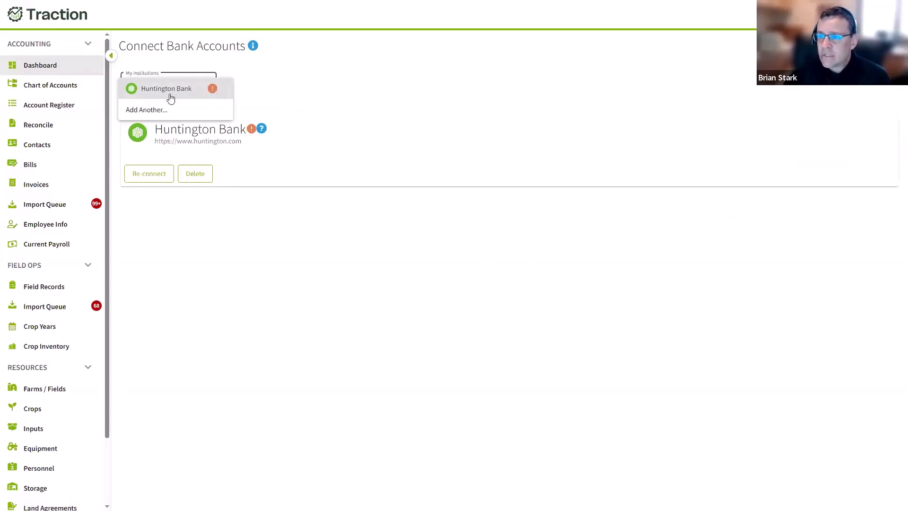
click(140, 112)
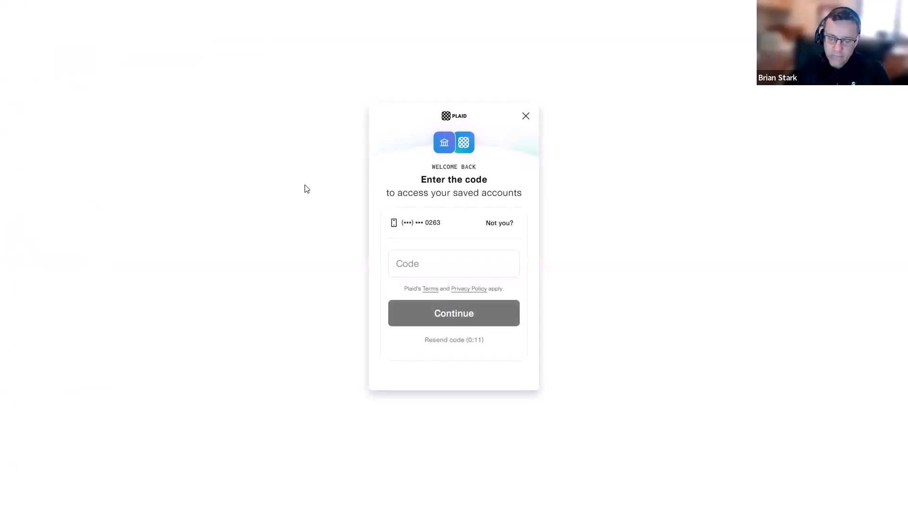
Enter the Plaid verification code to access saved accounts.
click(469, 264)
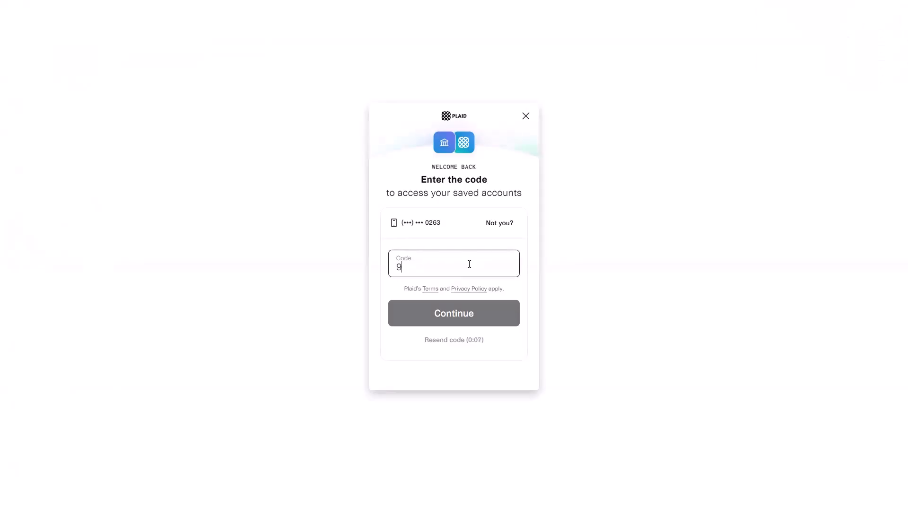
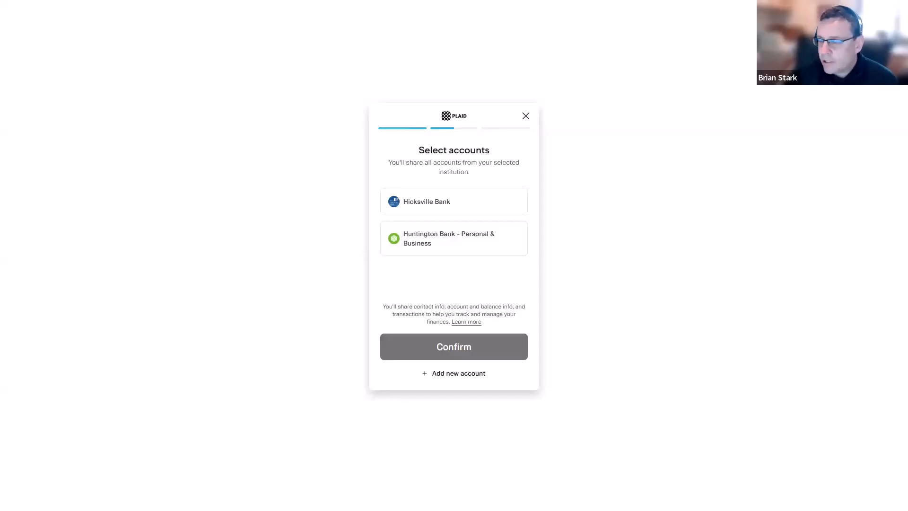
Try to add a new bank by searching for First Feder and choosing People First Federal Credit Union, then close the connection dialog.
click(447, 375)
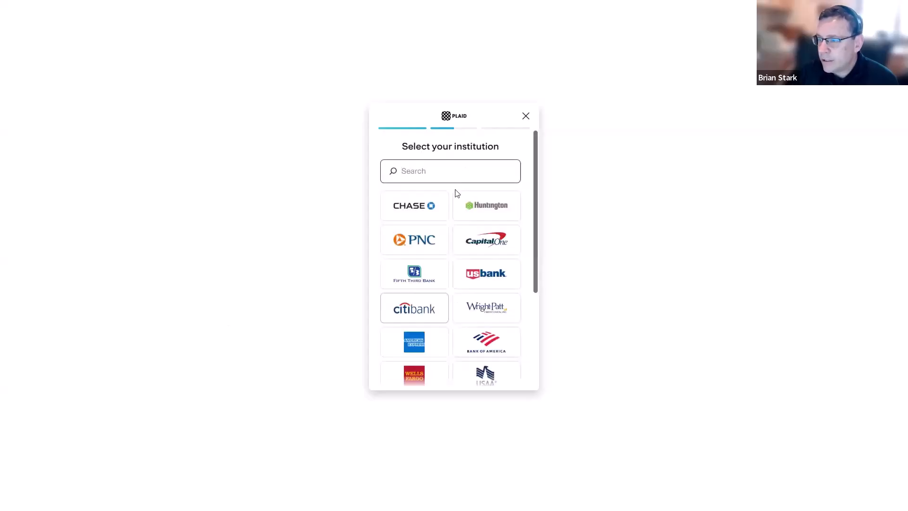
text(First F)
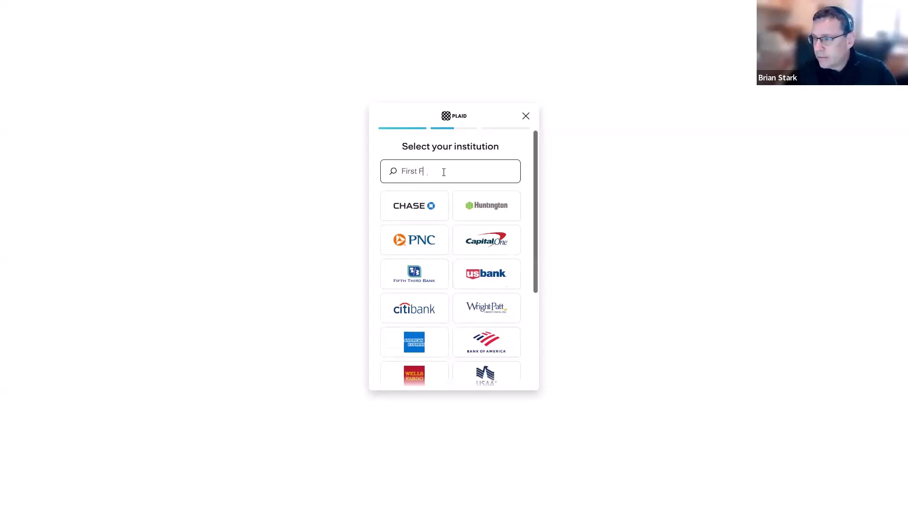
text(eder)
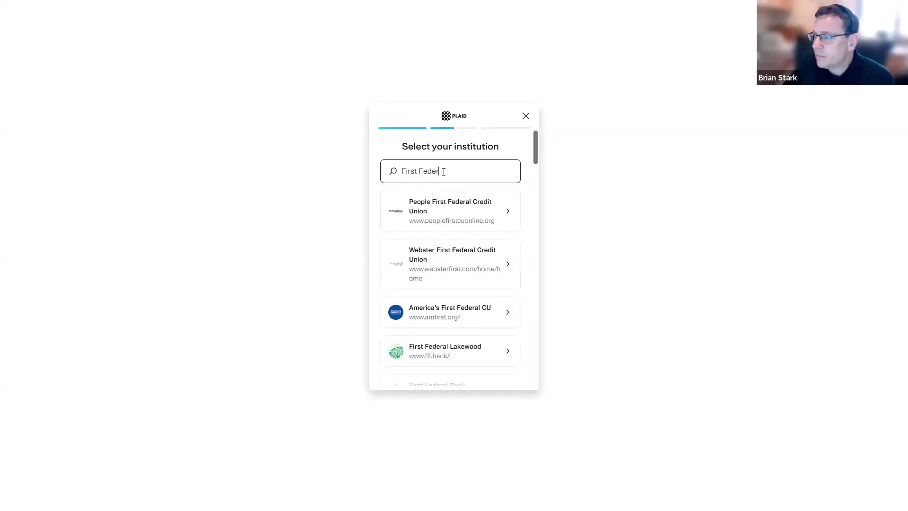
click(441, 213)
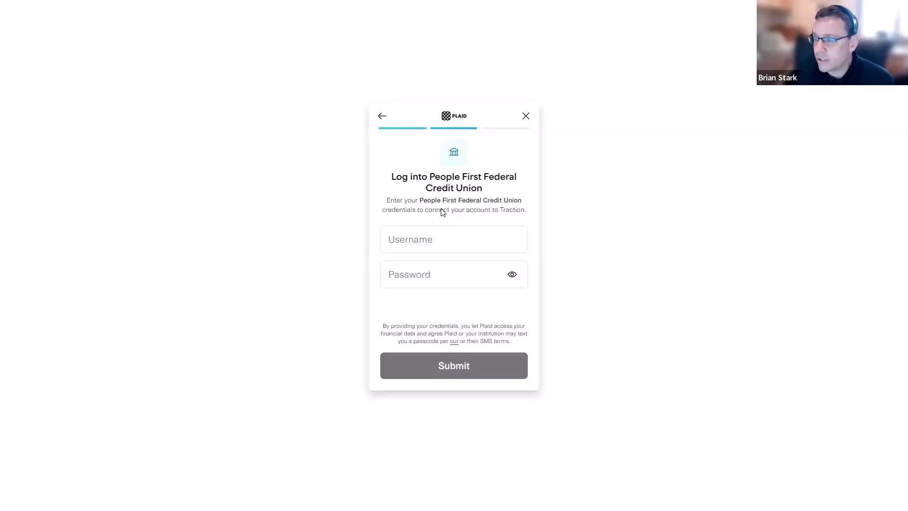
click(526, 116)
click(463, 336)
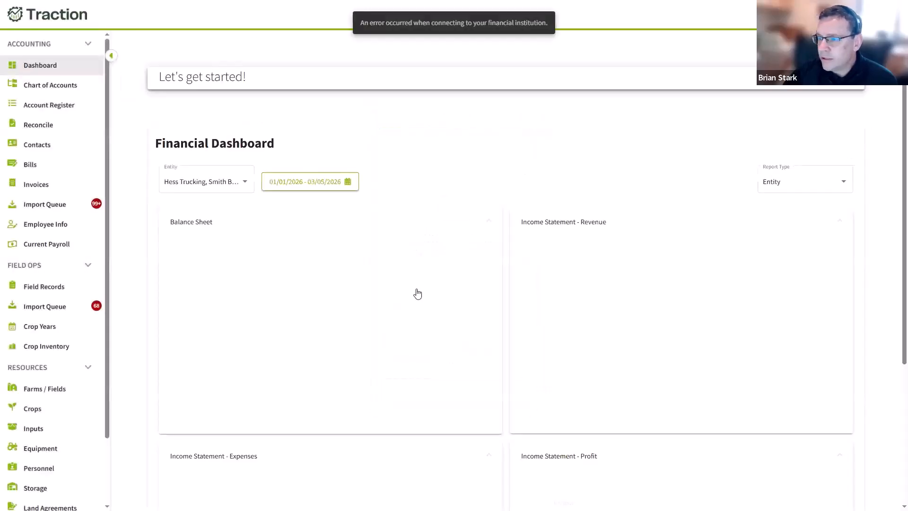
Open the account register for Huntington Checking and scroll through its transactions.
click(40, 108)
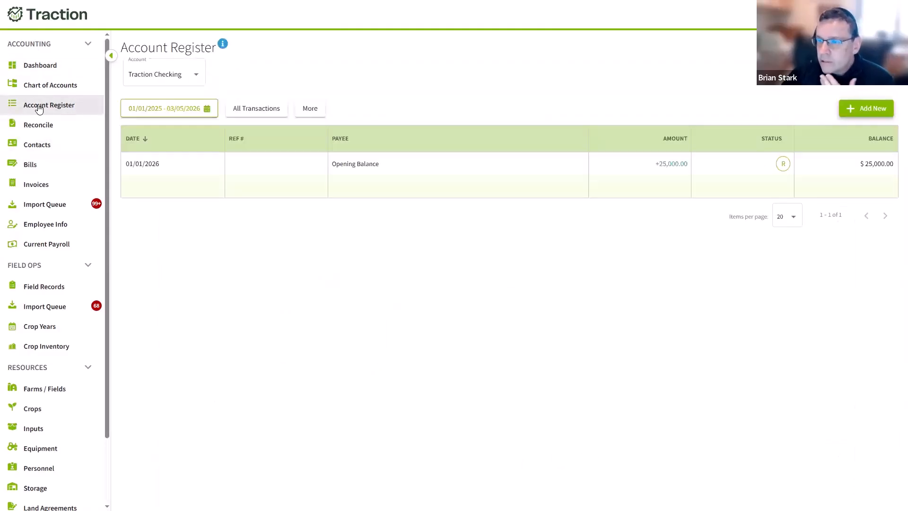
click(161, 77)
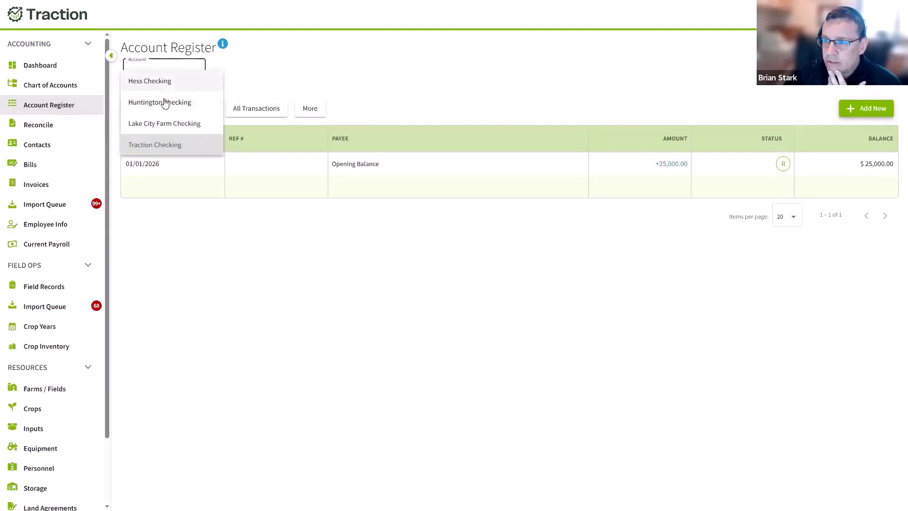
click(158, 104)
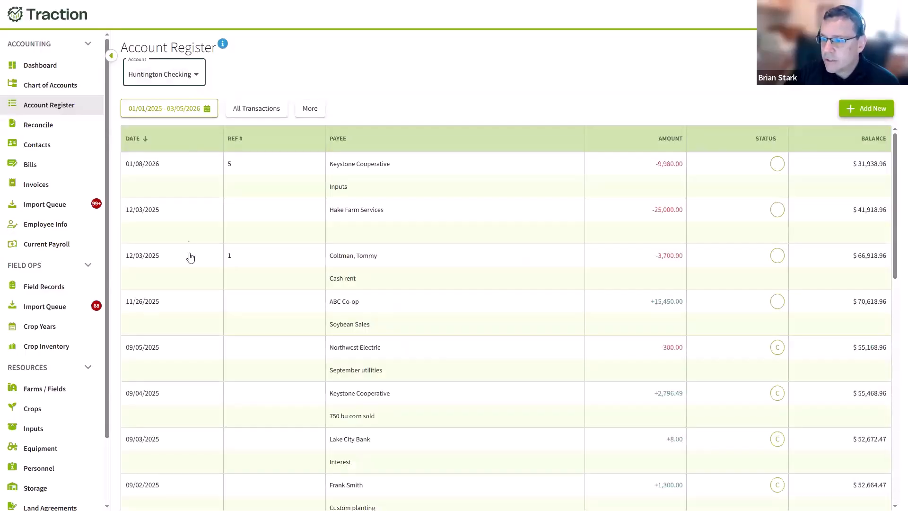
scroll(192, 251, down, 4)
scroll(191, 253, down, 7)
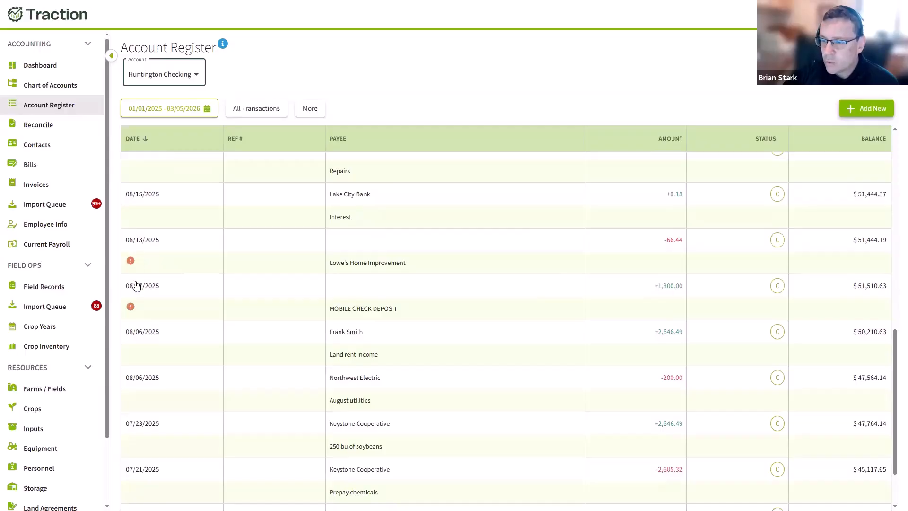
scroll(151, 277, down, 2)
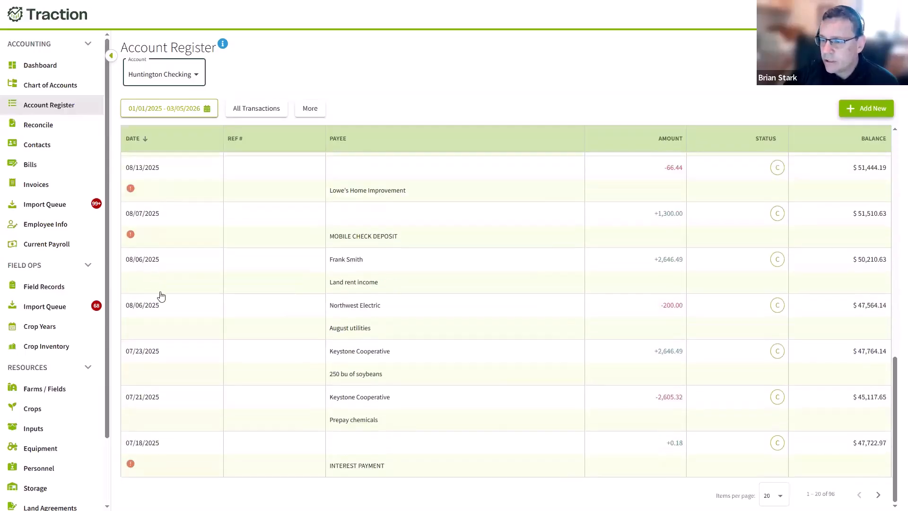
scroll(160, 313, up, 1)
scroll(159, 312, up, 1)
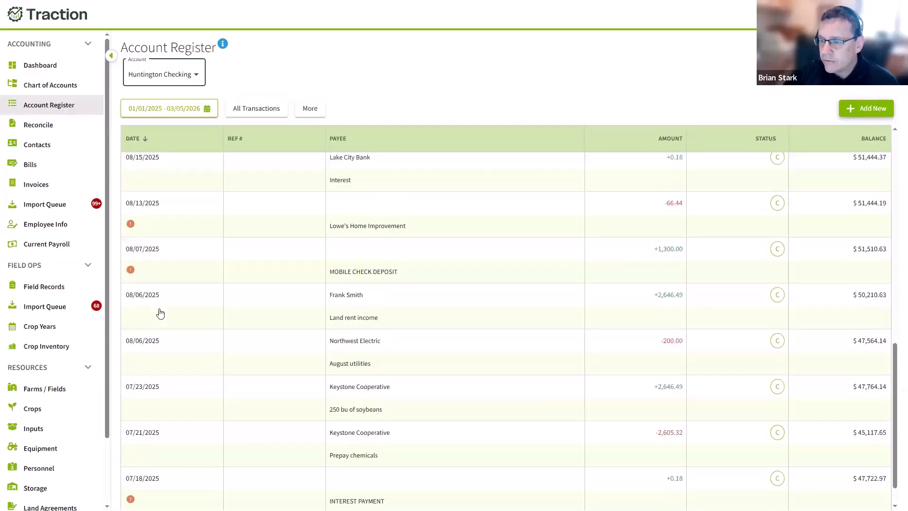
scroll(164, 245, up, 4)
scroll(186, 289, up, 3)
scroll(180, 291, down, 6)
Open the 08/13/2025 Lowe's Home Improvement payment and set its contact to Walmart.
click(160, 239)
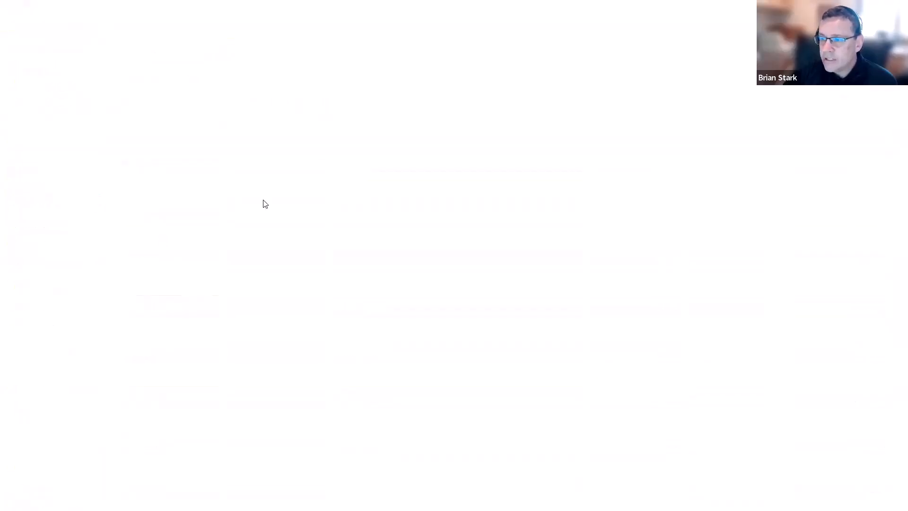
click(248, 85)
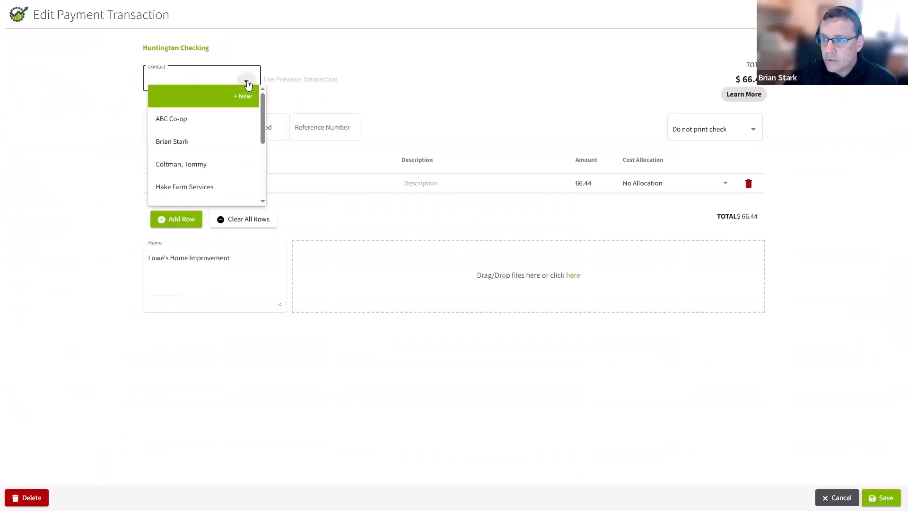
scroll(261, 105, down, 3)
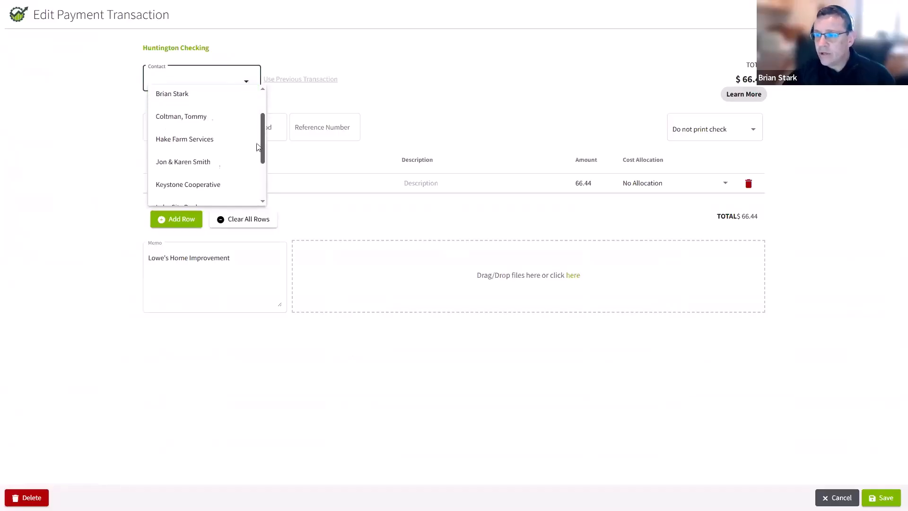
scroll(257, 136, up, 2)
scroll(255, 101, up, 1)
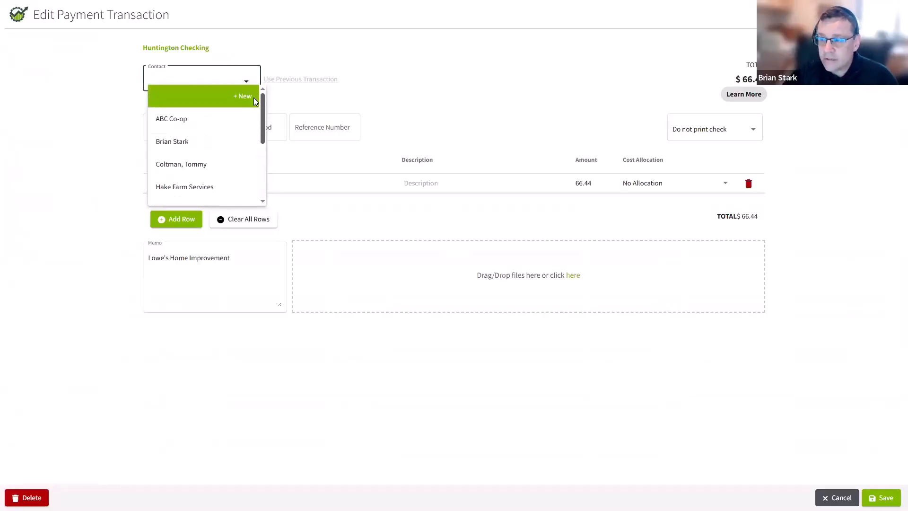
scroll(263, 113, down, 1)
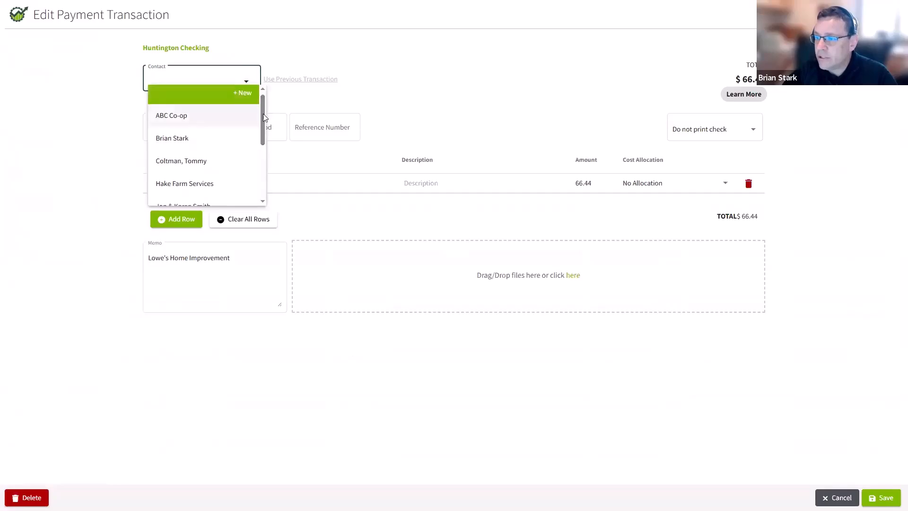
drag(263, 117, 267, 185)
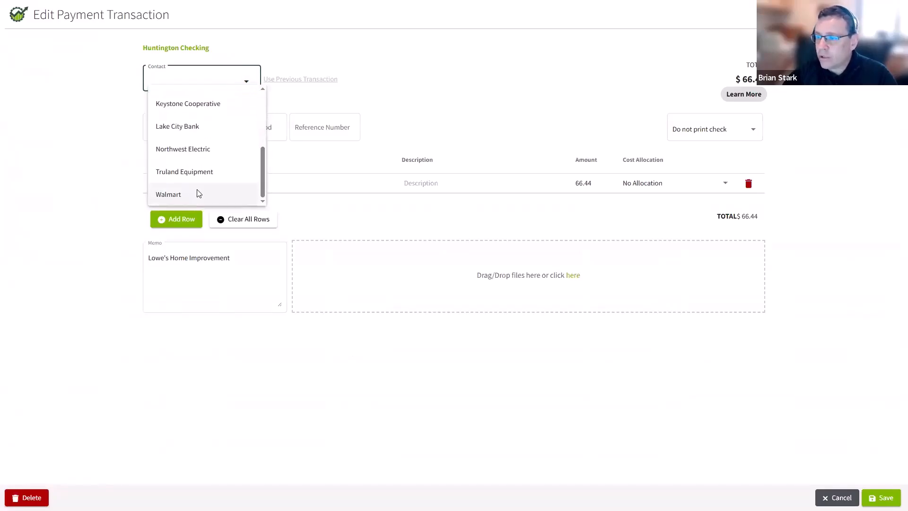
click(196, 193)
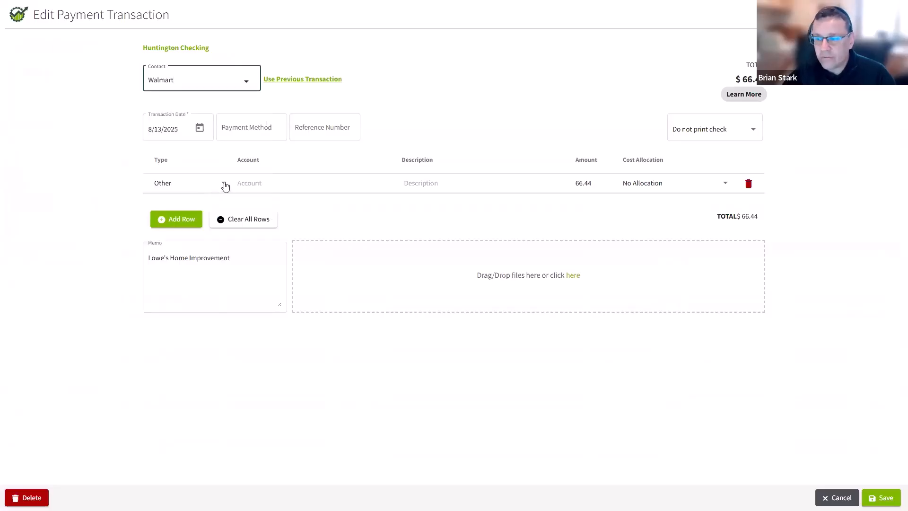
Categorize the payment line as Family Living under a new Groceries category and save the transaction.
click(224, 185)
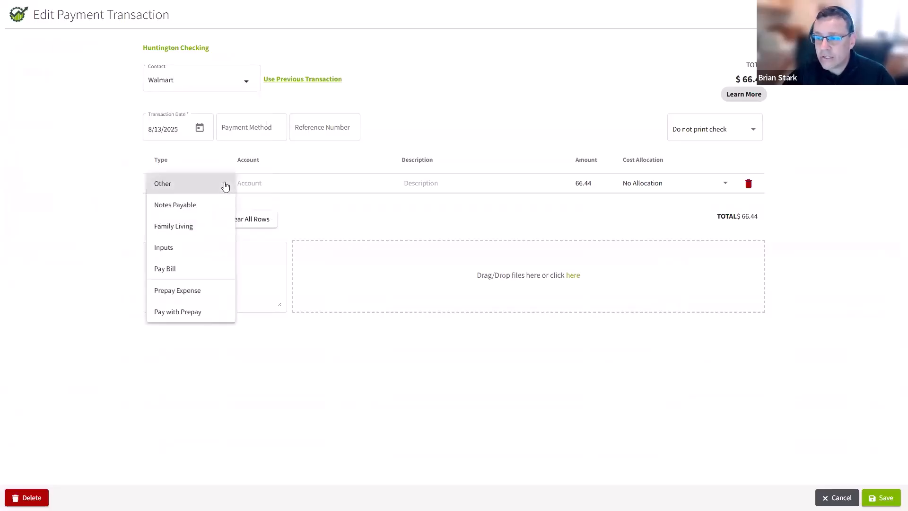
click(184, 226)
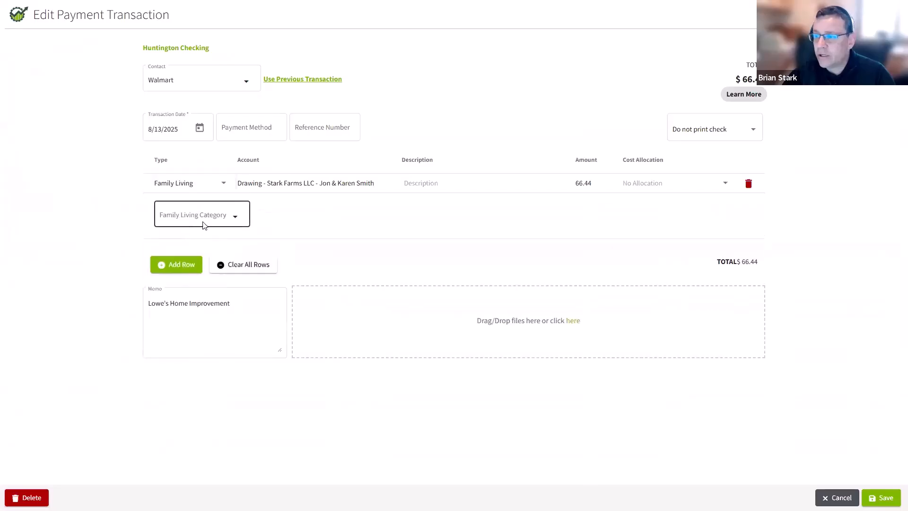
click(236, 217)
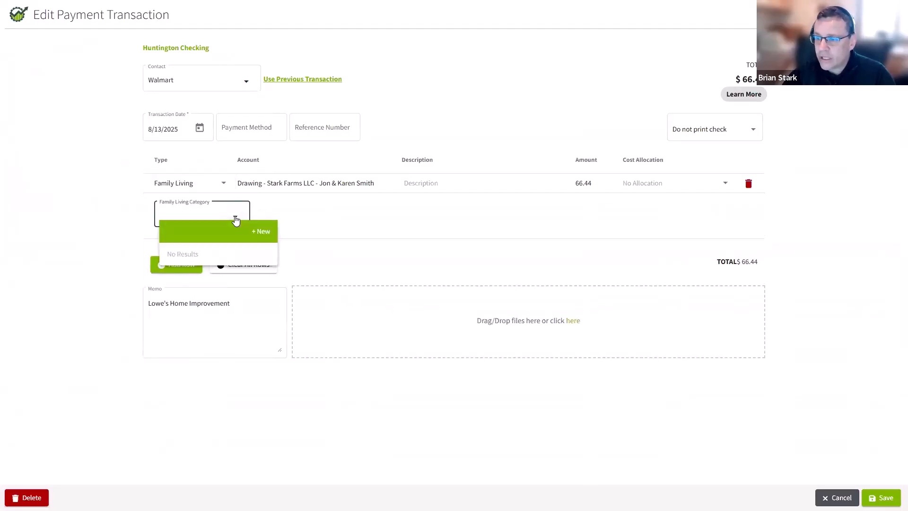
click(260, 233)
click(405, 271)
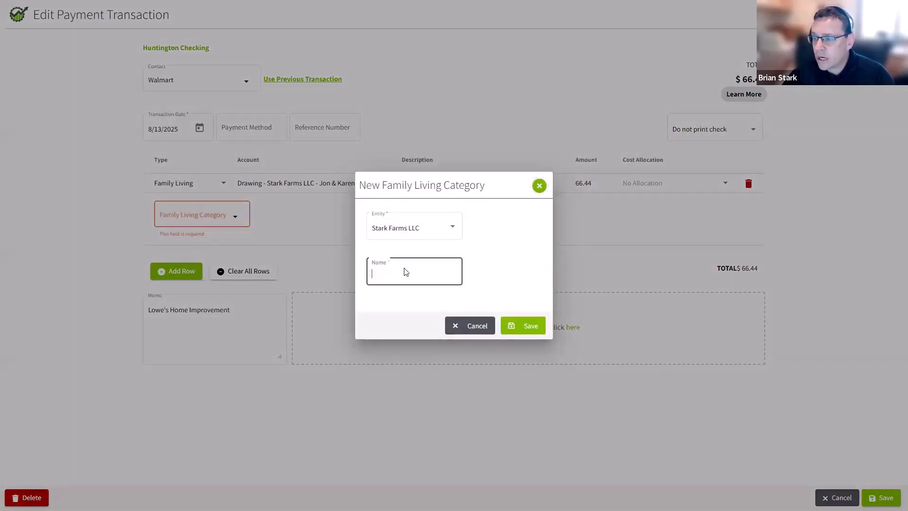
text(Groceries)
click(530, 327)
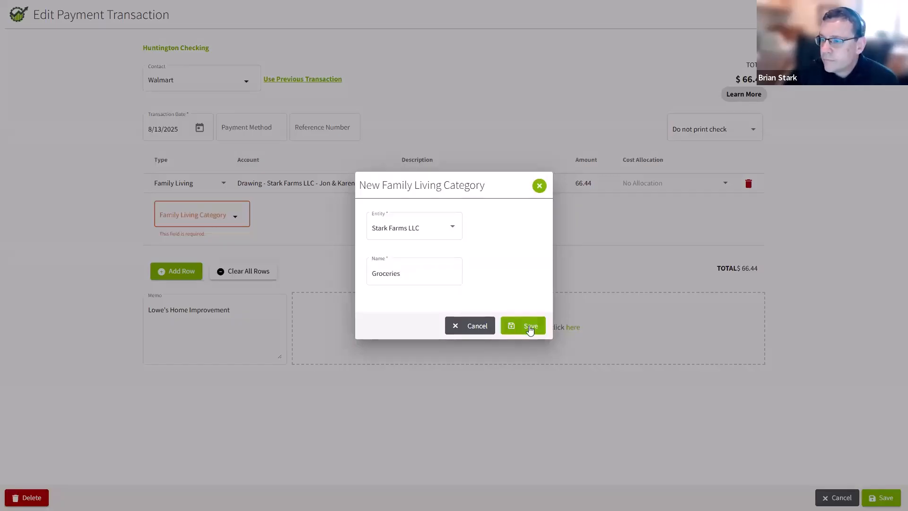
click(881, 498)
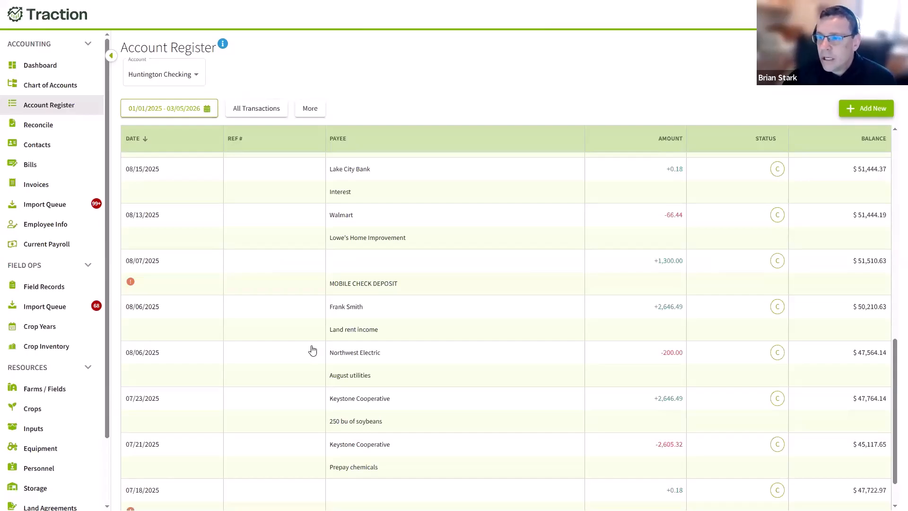
Open the Chart of Accounts and switch the entity to Traction Farms LLC.
click(40, 87)
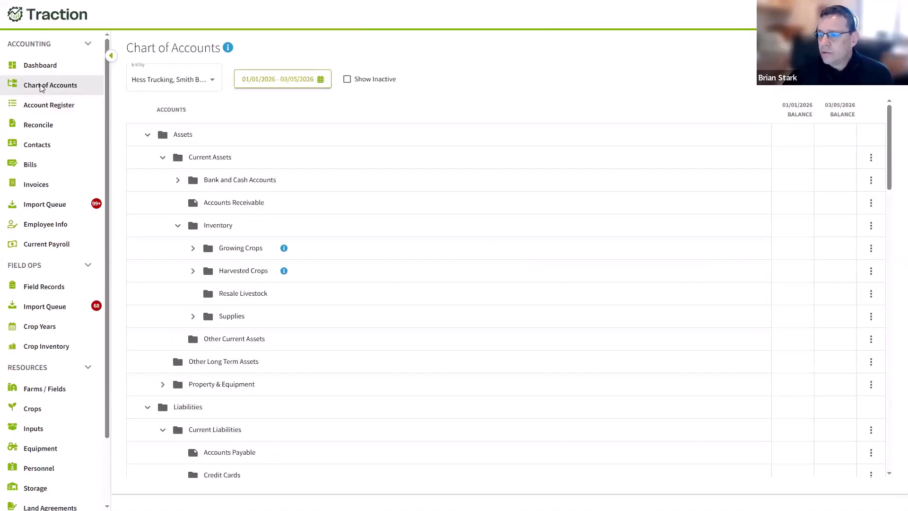
click(215, 81)
click(160, 101)
click(123, 122)
click(124, 80)
click(303, 118)
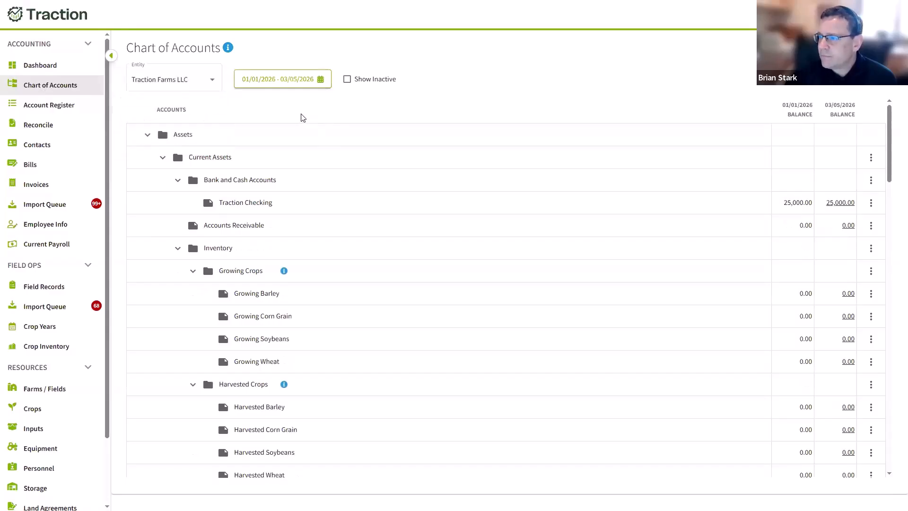
Browse the Traction Farms LLC revenue and expense accounts.
scroll(422, 134, down, 4)
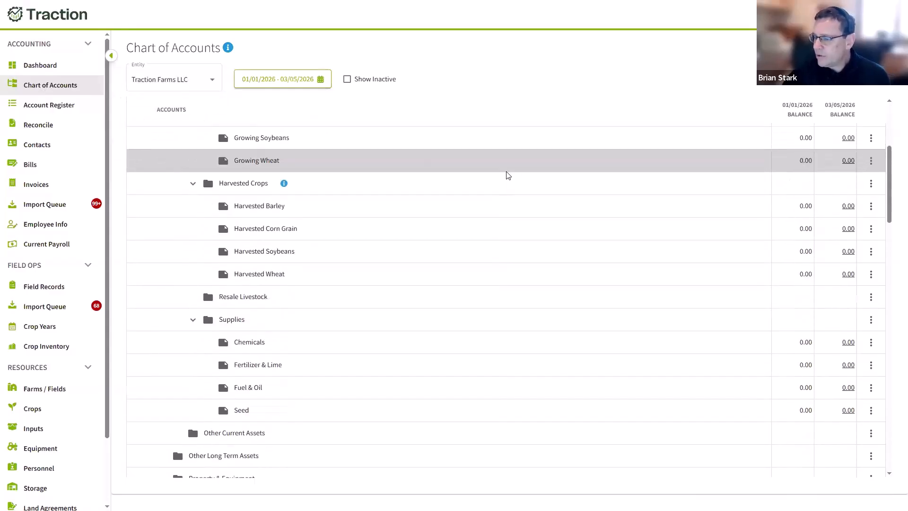
scroll(513, 197, down, 6)
scroll(570, 216, down, 9)
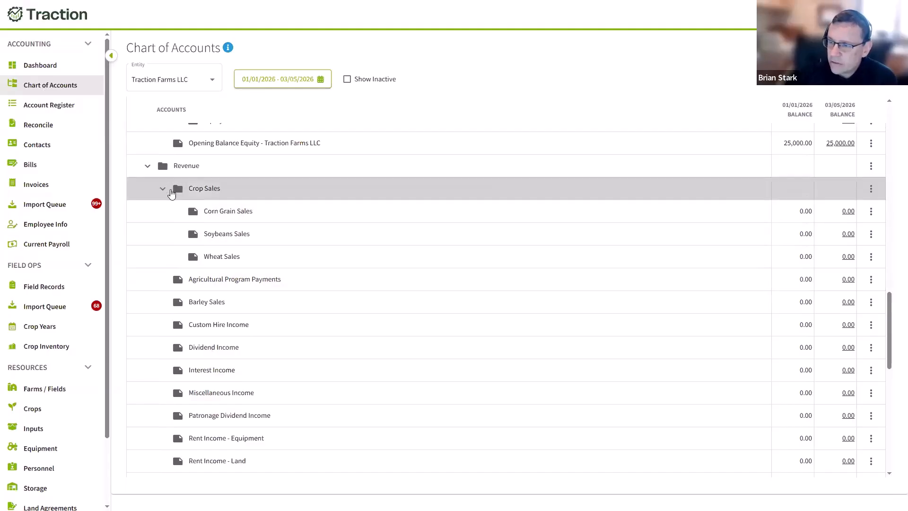
scroll(178, 294, down, 2)
scroll(179, 288, up, 3)
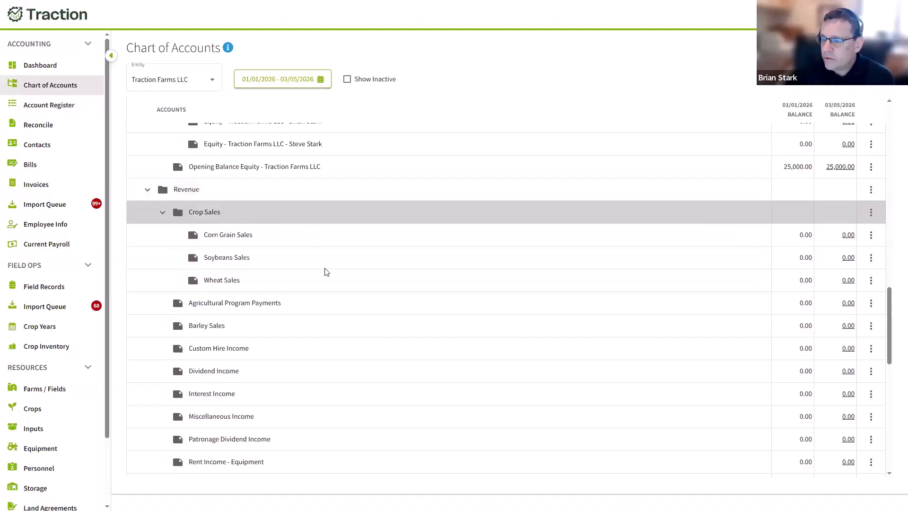
scroll(350, 291, down, 6)
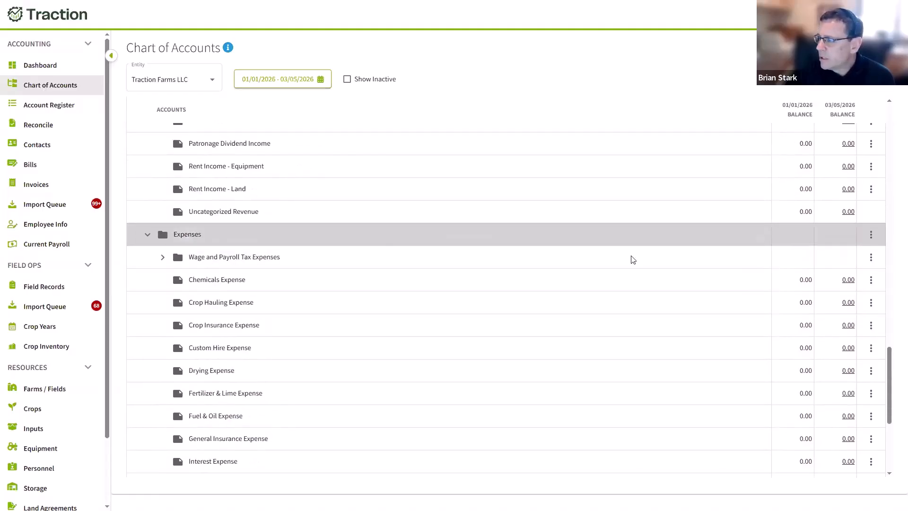
click(872, 236)
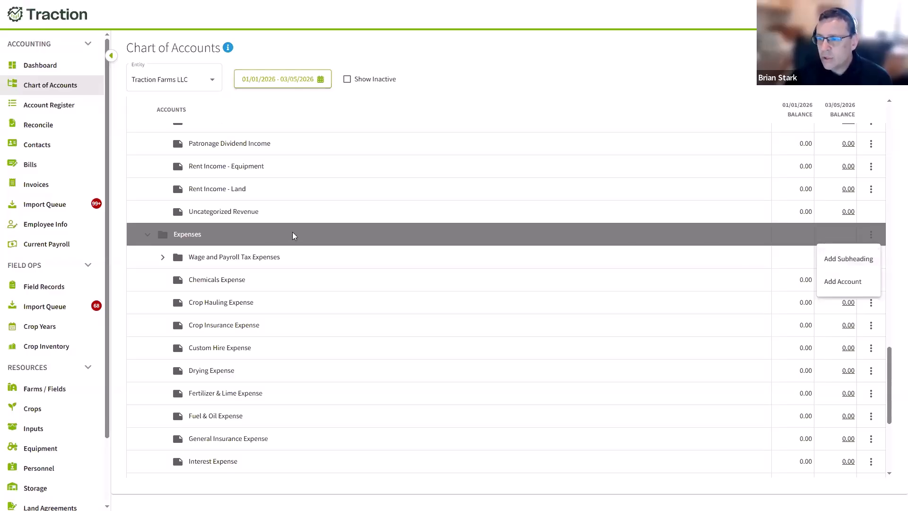
click(893, 370)
drag(892, 367, 892, 309)
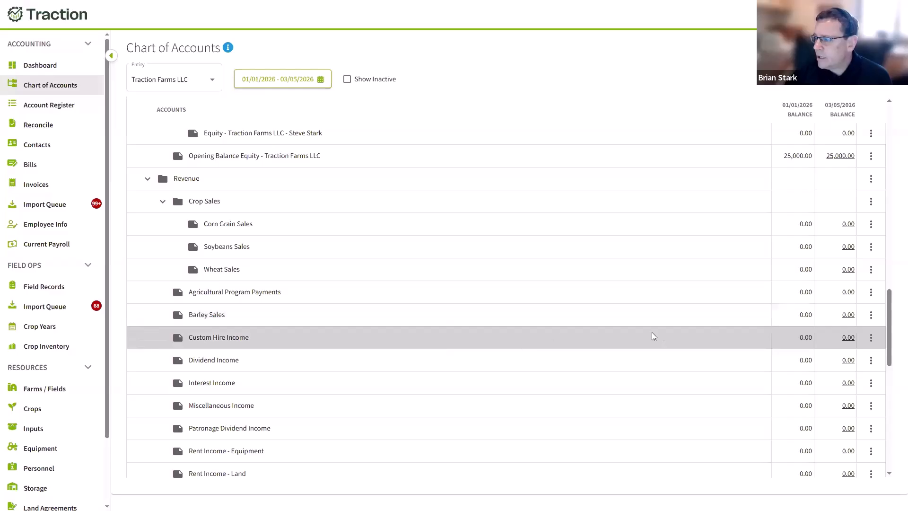
Edit the Barley Sales account to place it under the Crop Sales subheading and save.
click(872, 314)
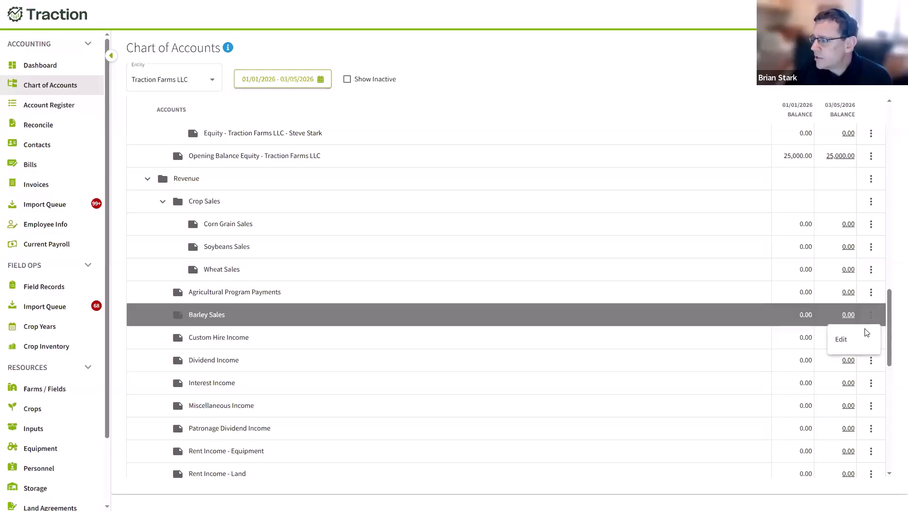
click(843, 340)
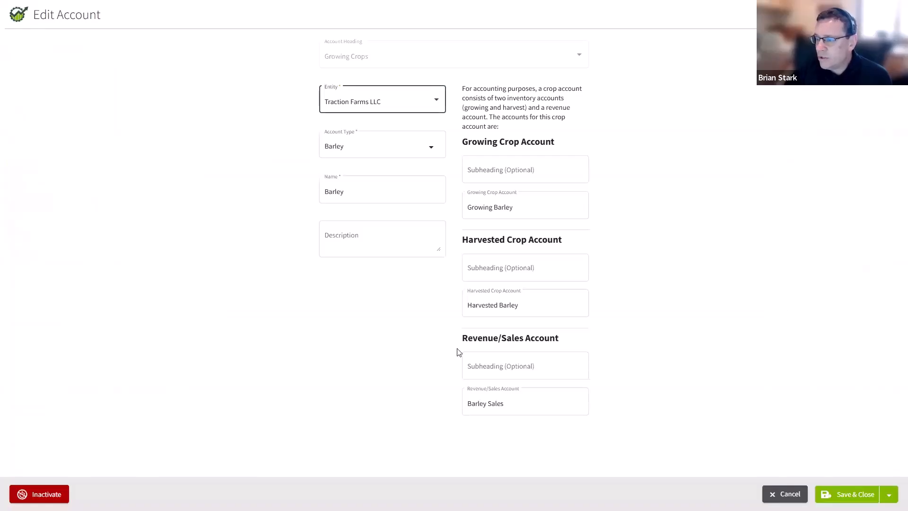
click(547, 369)
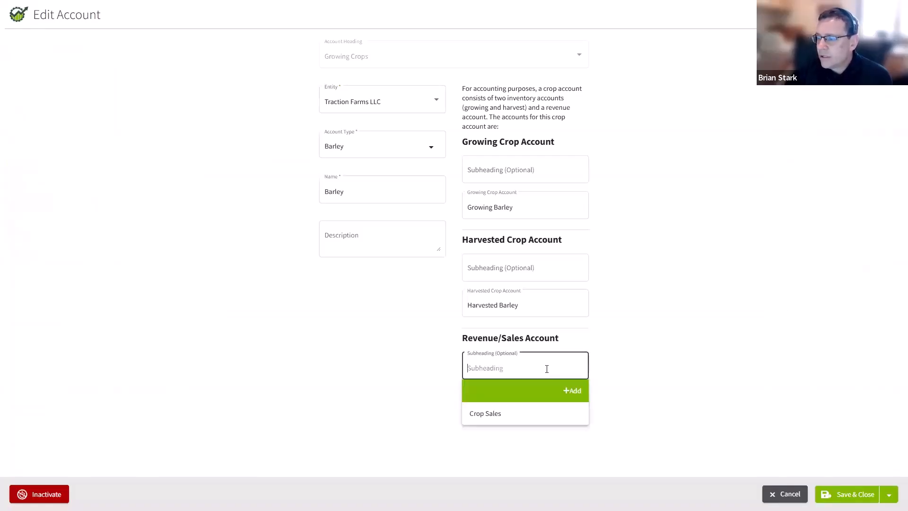
click(489, 415)
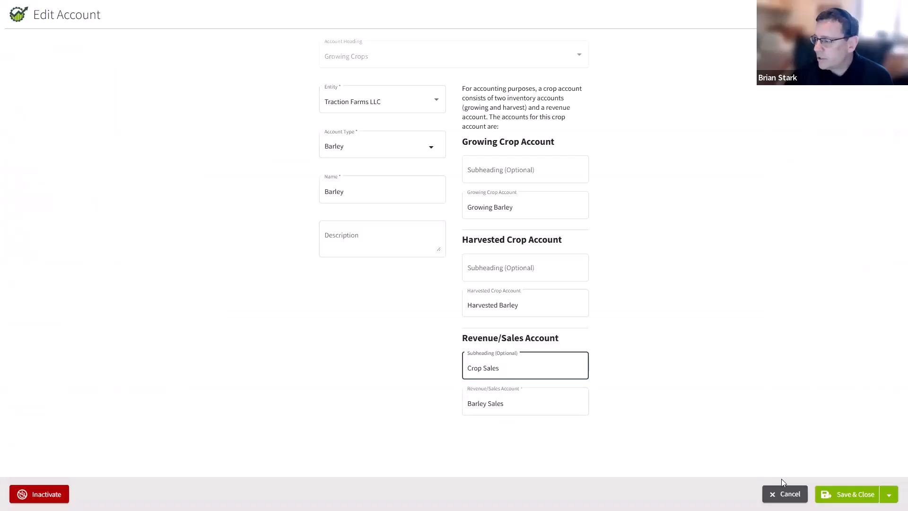
click(847, 495)
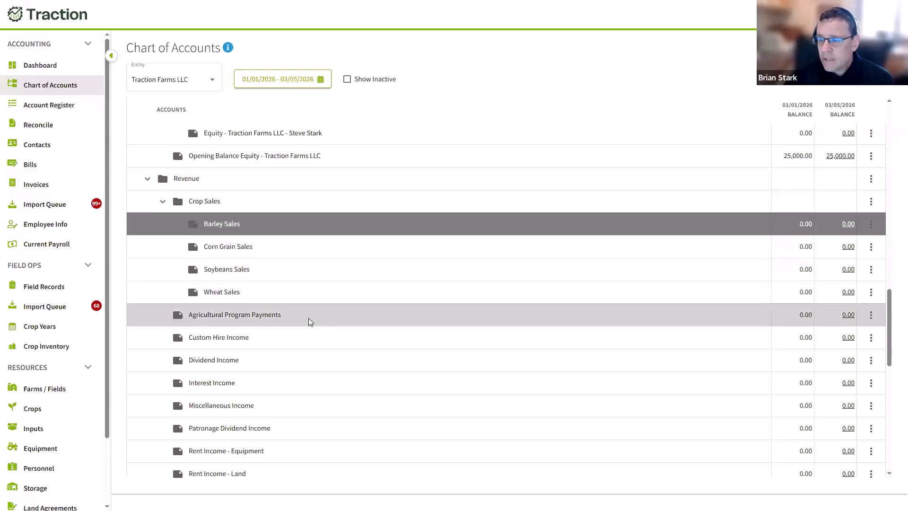
Add a new account under Expenses with the Miscellaneous Expense account type.
scroll(303, 316, down, 3)
scroll(316, 326, down, 6)
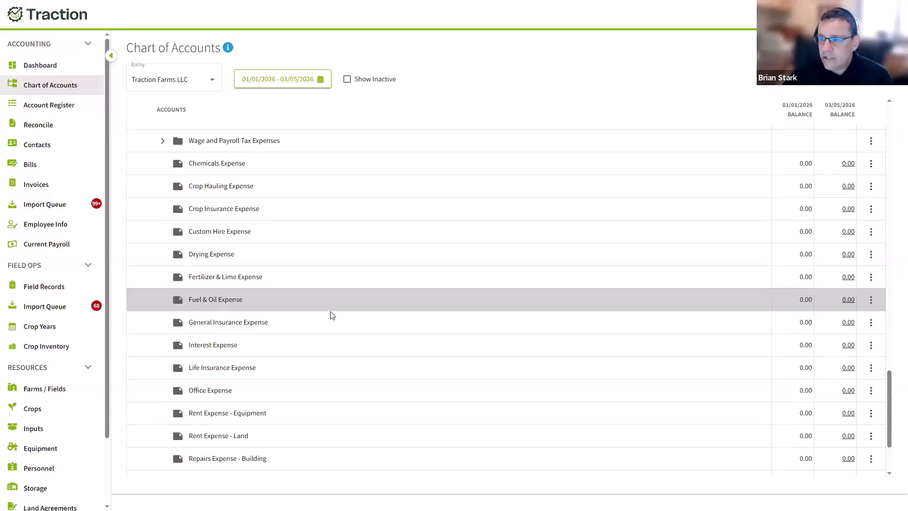
scroll(336, 303, up, 2)
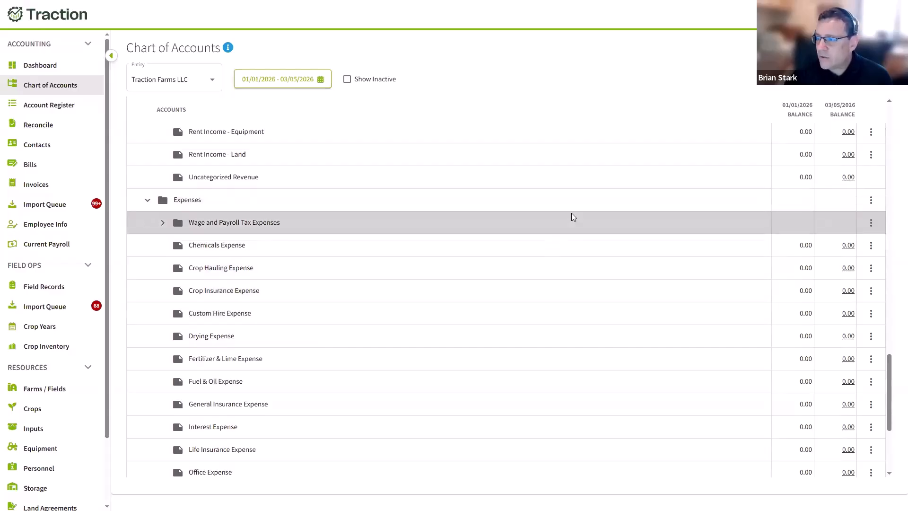
click(871, 201)
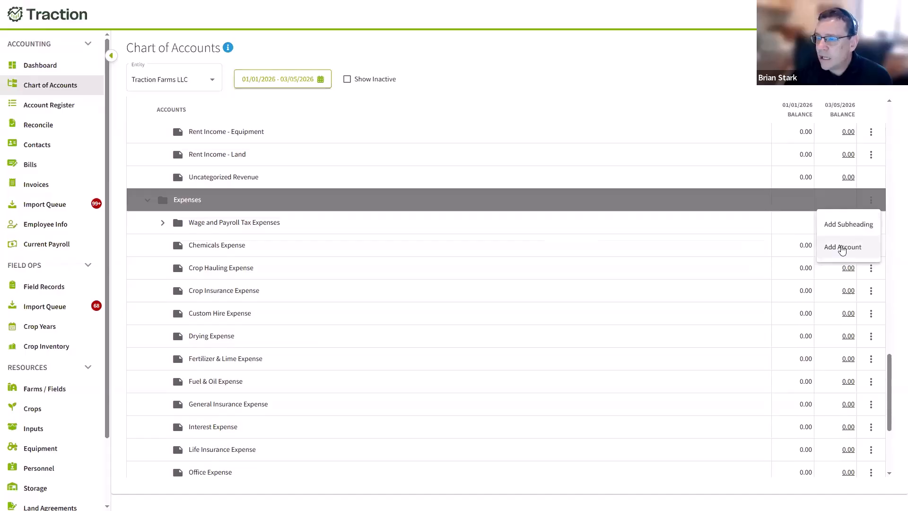
click(843, 248)
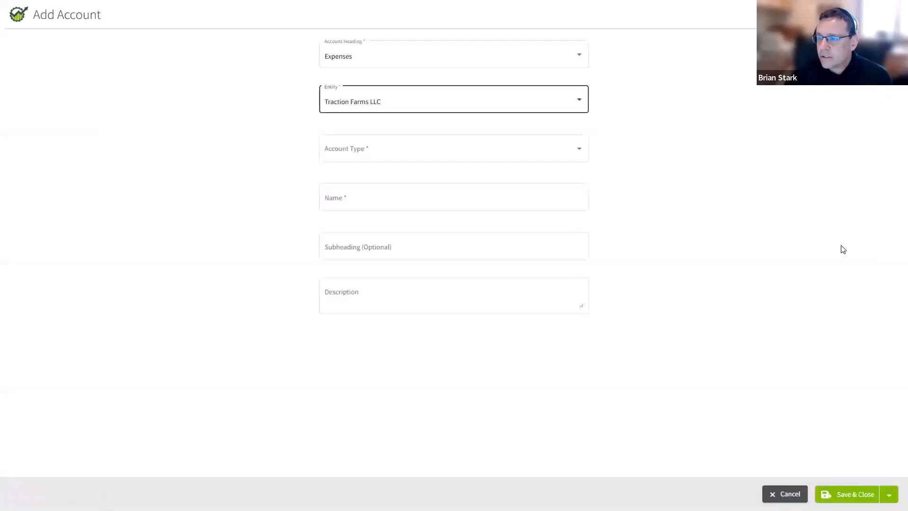
click(415, 151)
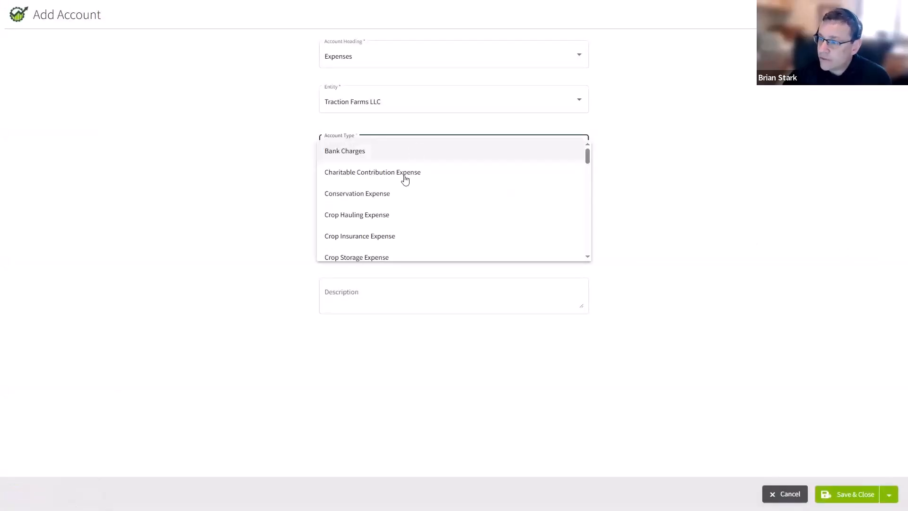
scroll(397, 209, down, 3)
scroll(397, 209, down, 7)
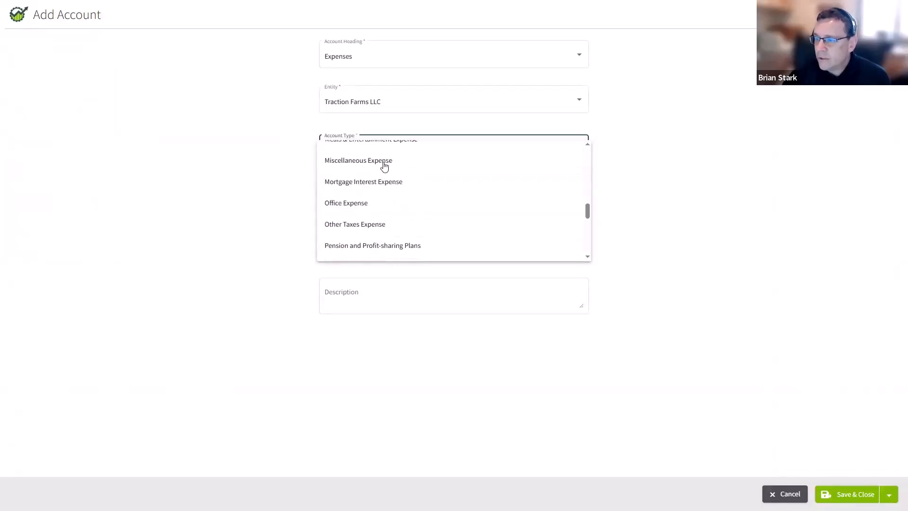
click(350, 163)
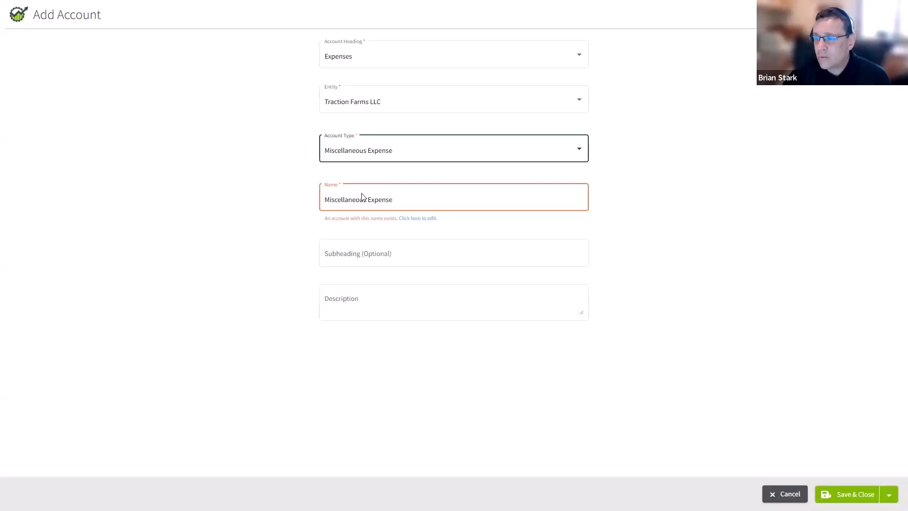
Name the new expense account Crop Scouting Fees and save it.
drag(390, 202, 311, 203)
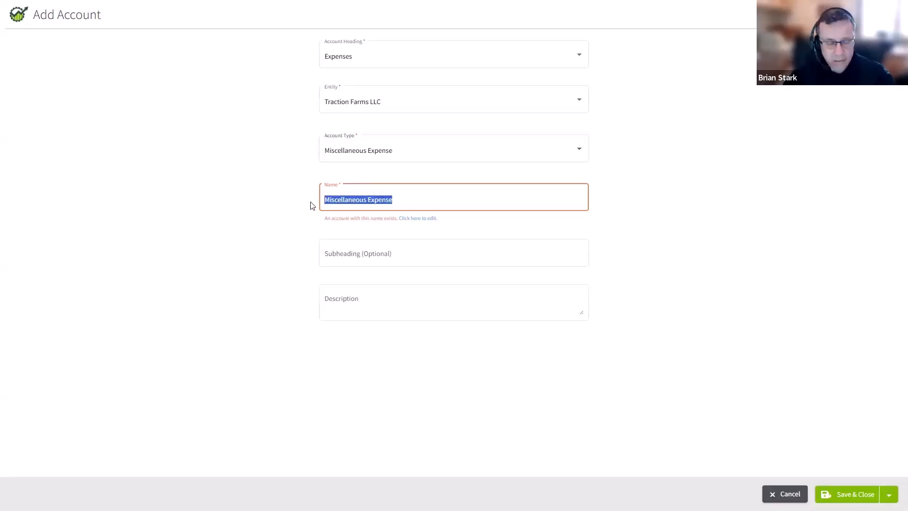
text(crp)
key(BackSpace)
text(op S)
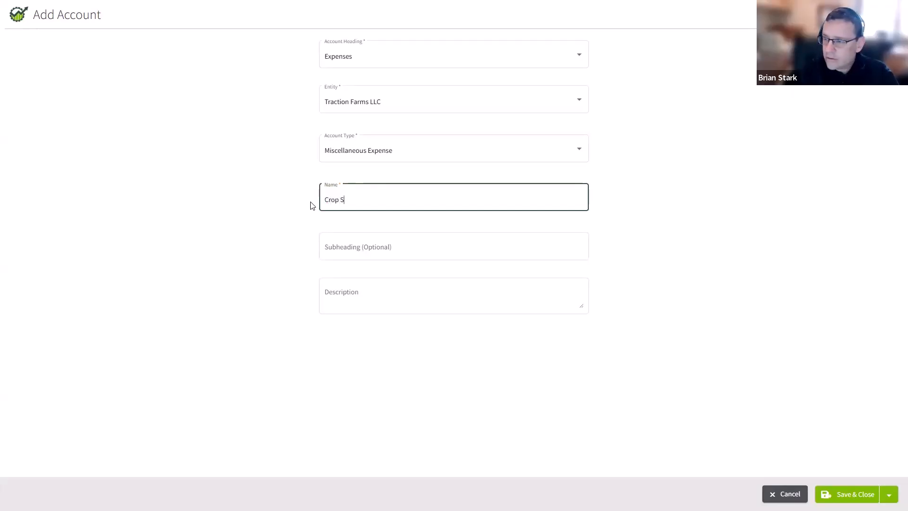
text(couting Fee)
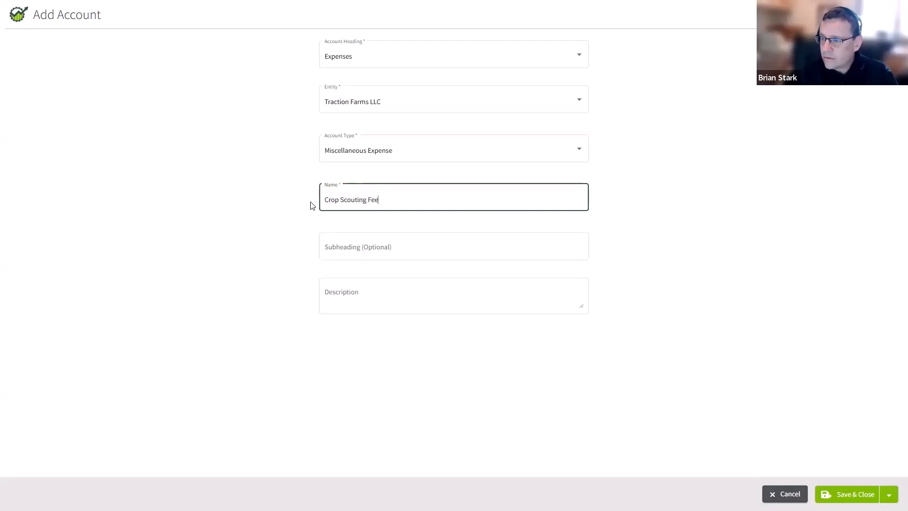
text(s)
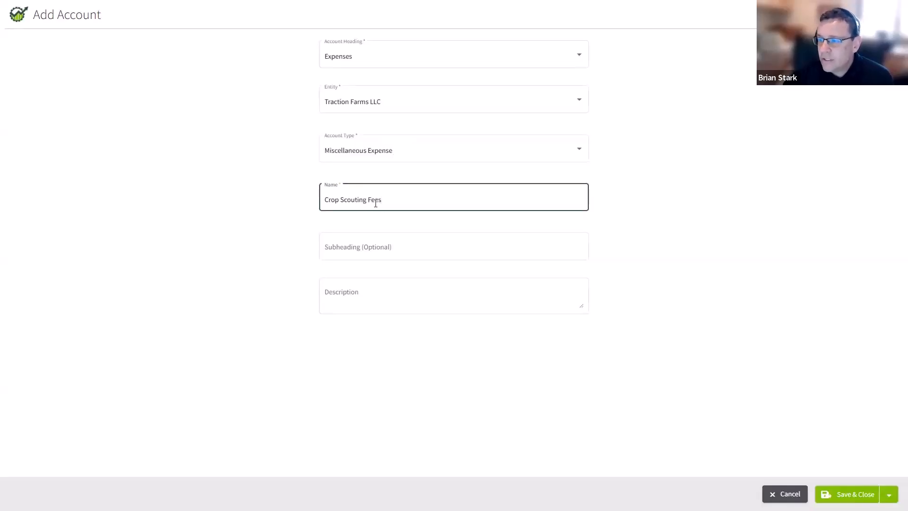
click(851, 495)
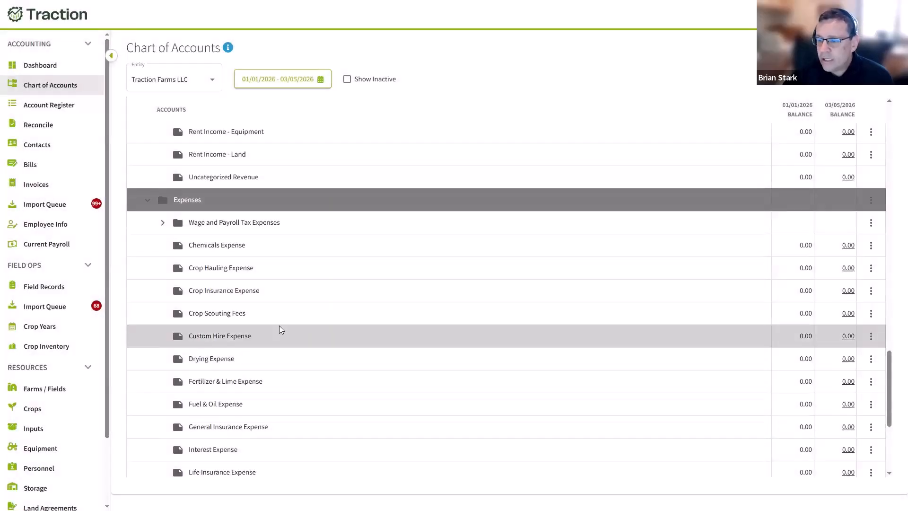
scroll(279, 325, down, 1)
scroll(272, 312, down, 4)
scroll(272, 293, up, 2)
scroll(272, 283, up, 2)
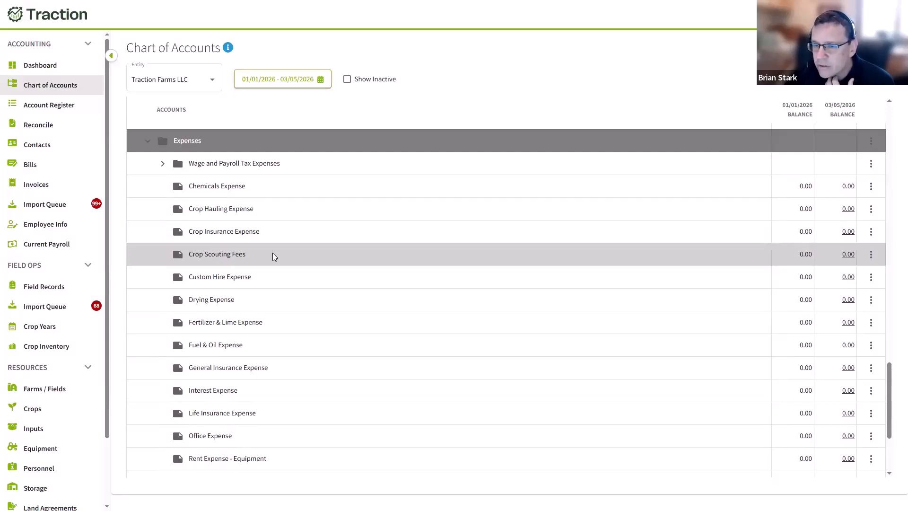
click(872, 140)
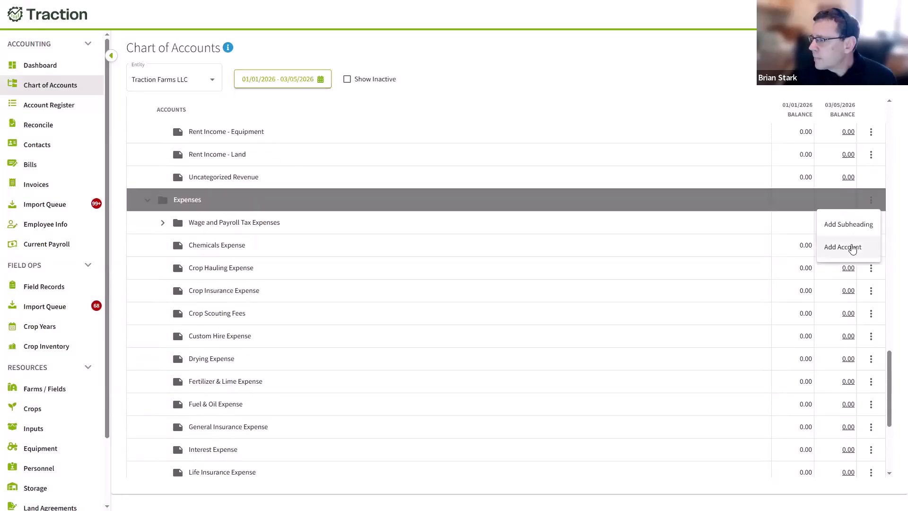
click(797, 246)
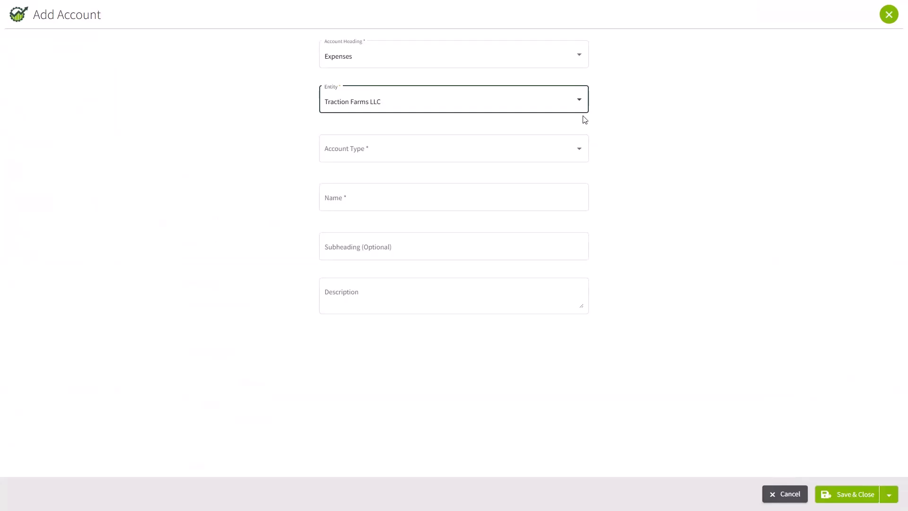
click(581, 149)
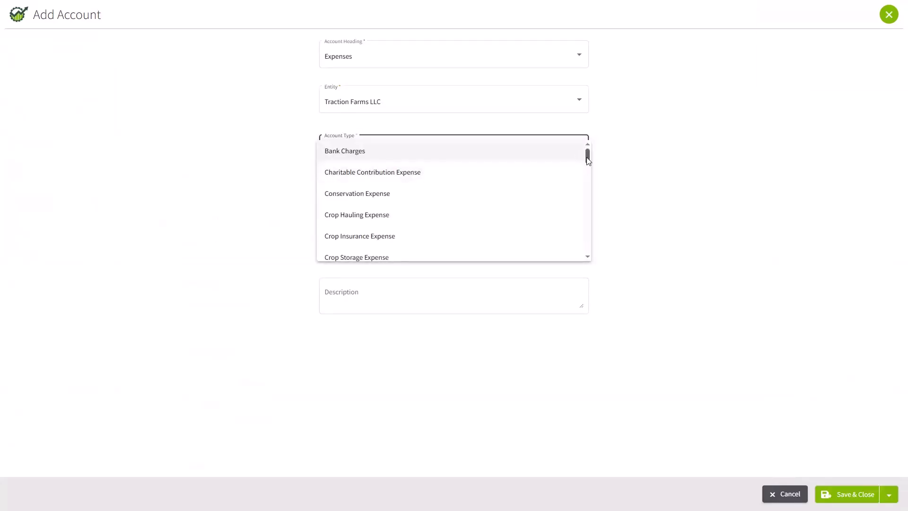
drag(587, 157, 594, 256)
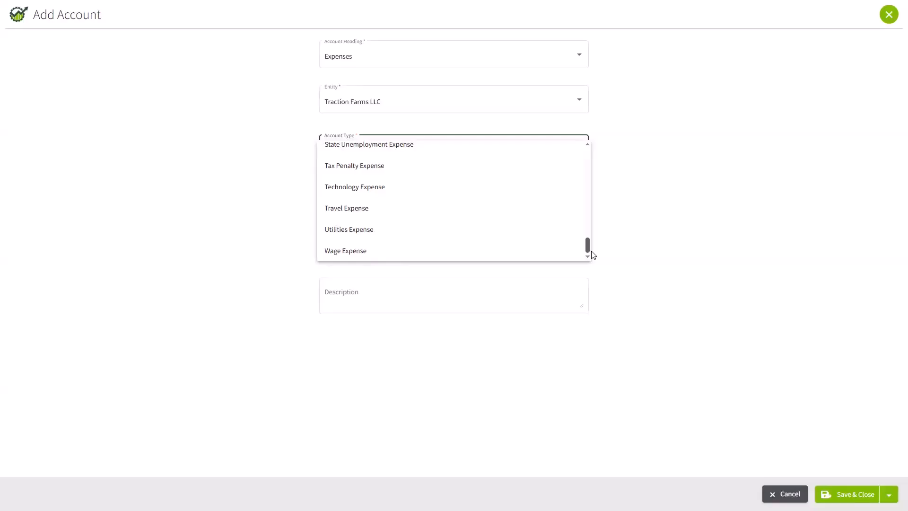
drag(592, 252, 589, 243)
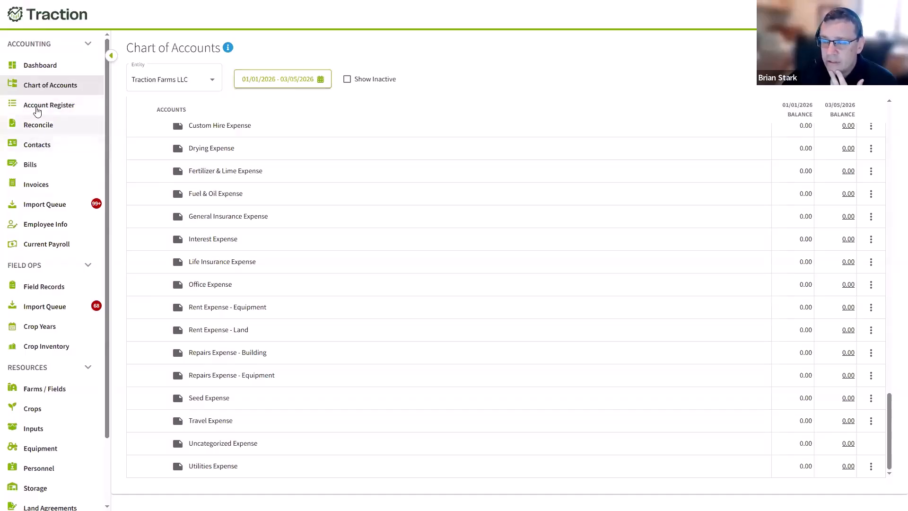
Open the account register for Traction Checking and start a new payment transaction.
click(36, 109)
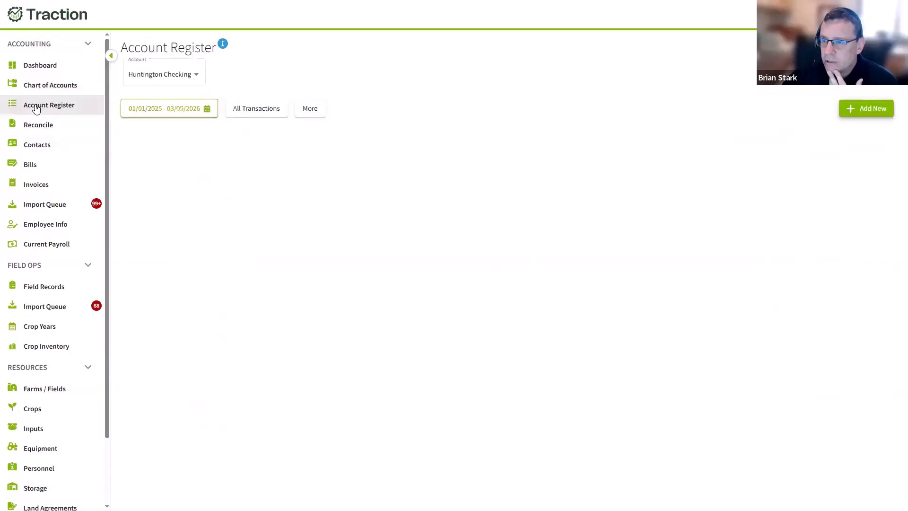
click(190, 75)
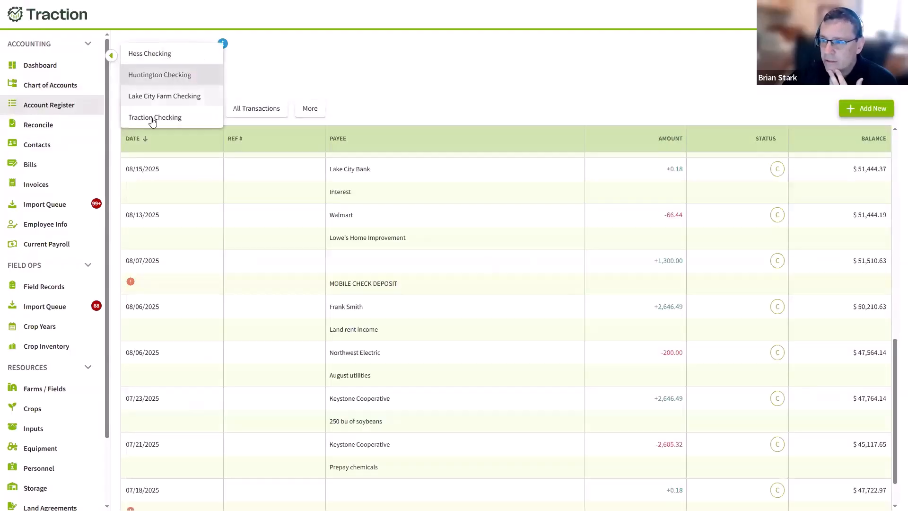
click(152, 119)
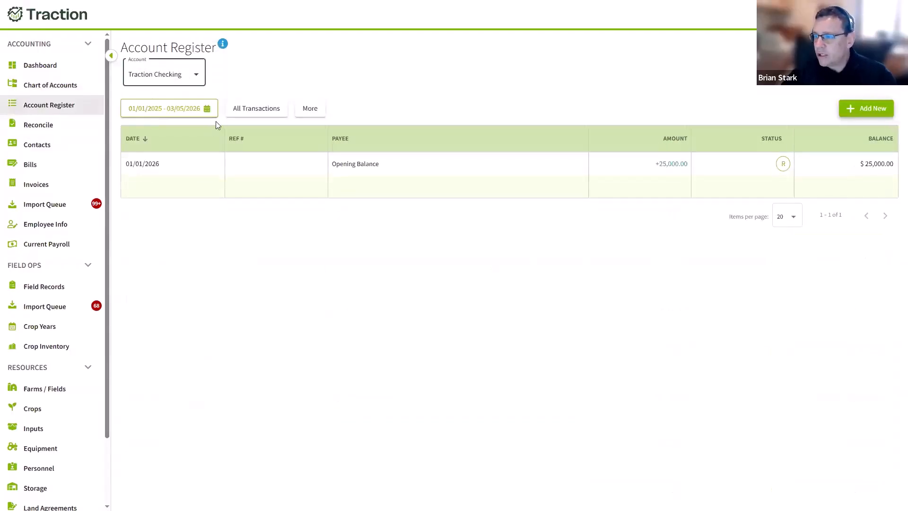
click(860, 108)
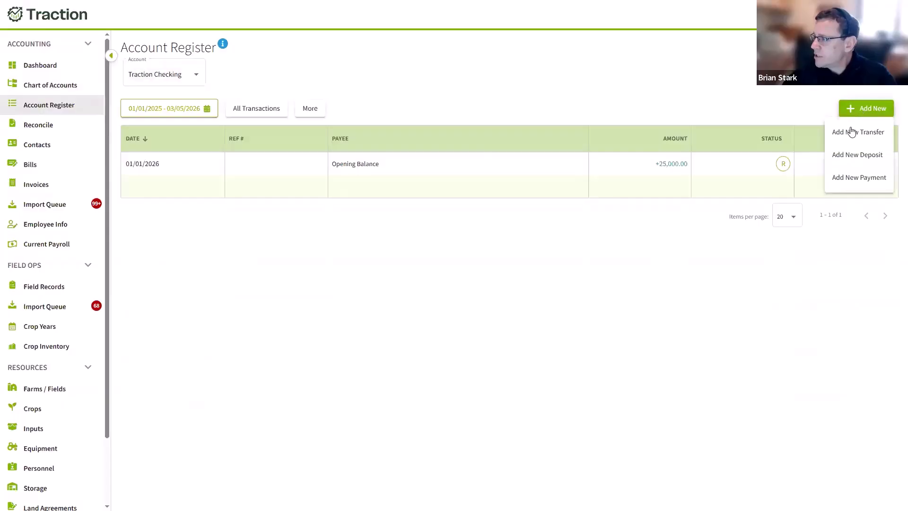
click(852, 179)
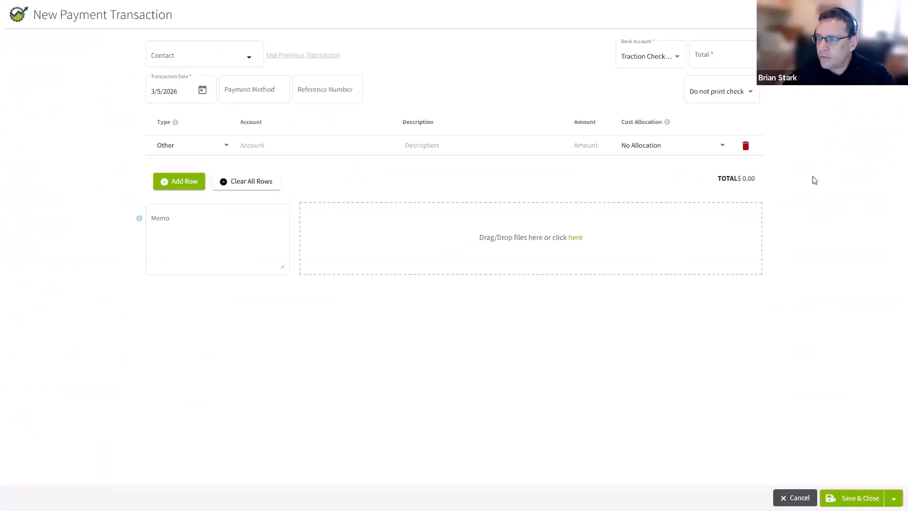
Create a new payee contact named Farmer's Co-op and open the full contact details form.
click(250, 59)
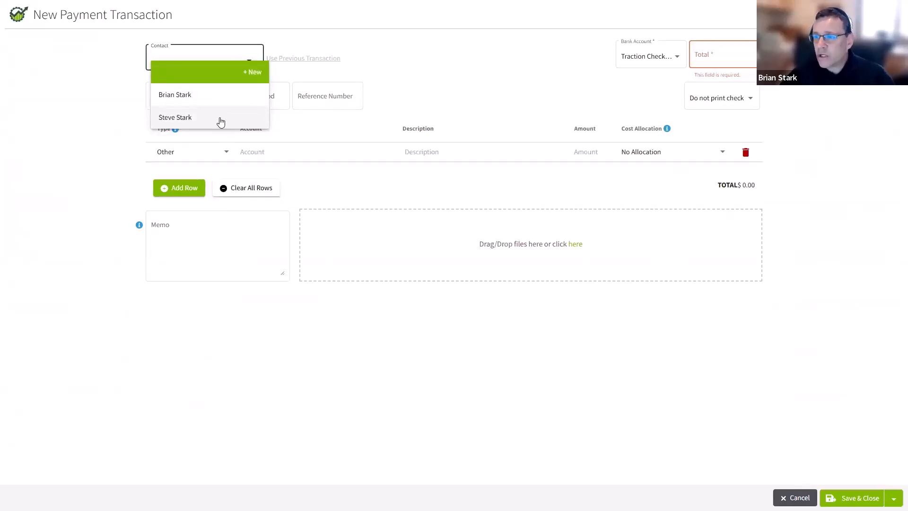
click(234, 75)
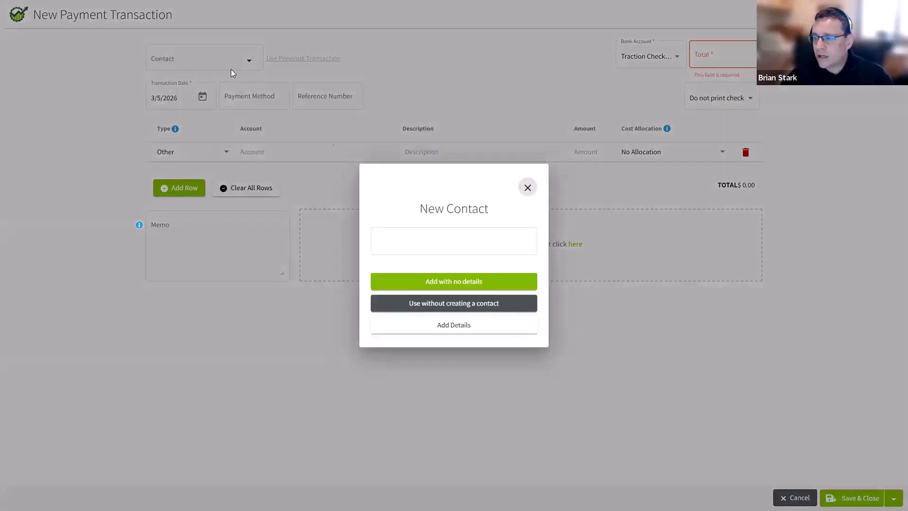
click(414, 244)
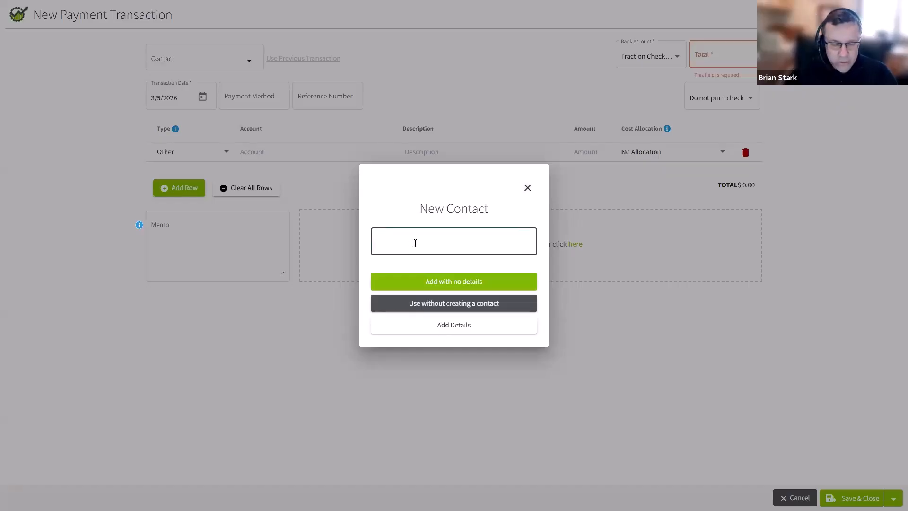
text(Farmer's Co-op)
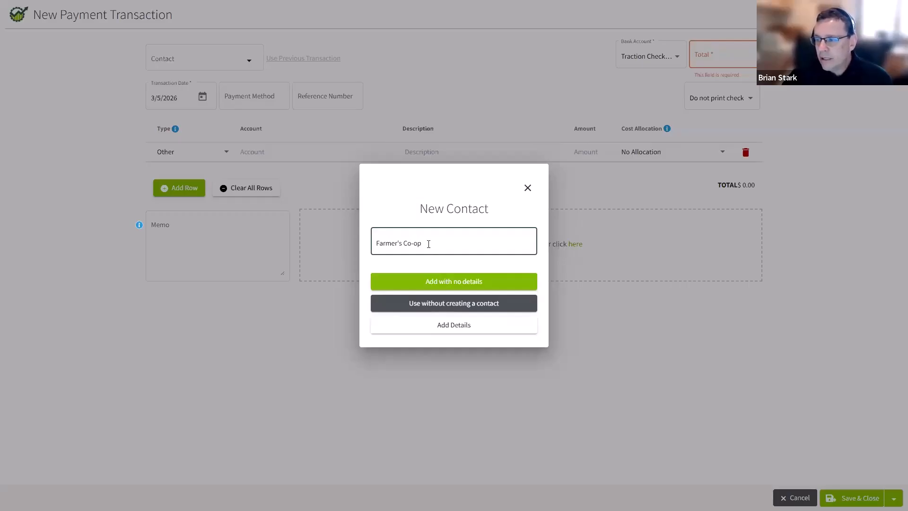
click(452, 330)
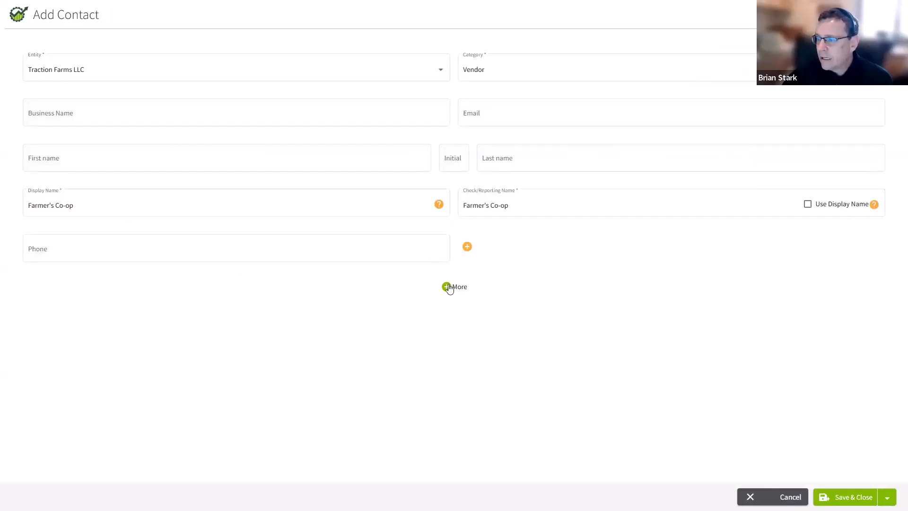
Expand the extra contact fields and autofill business name Traction Ag with its email, phone and address.
click(446, 287)
click(84, 323)
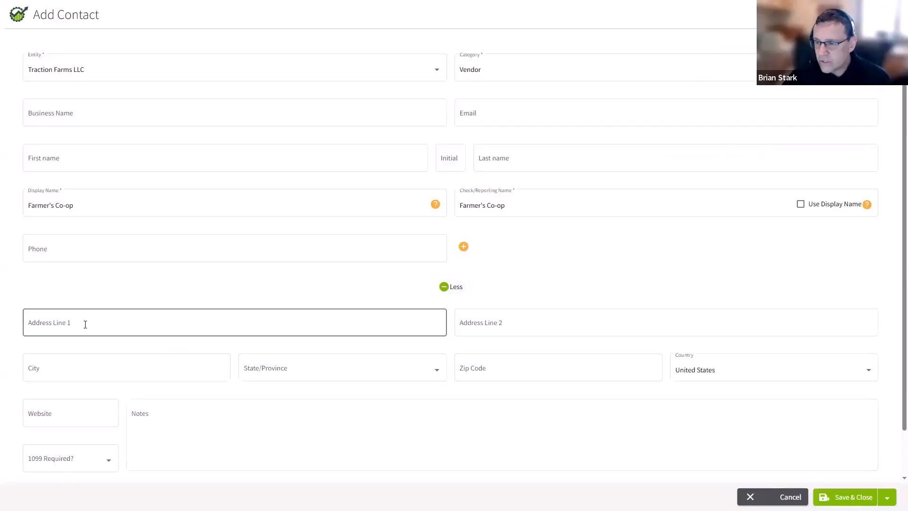
click(99, 348)
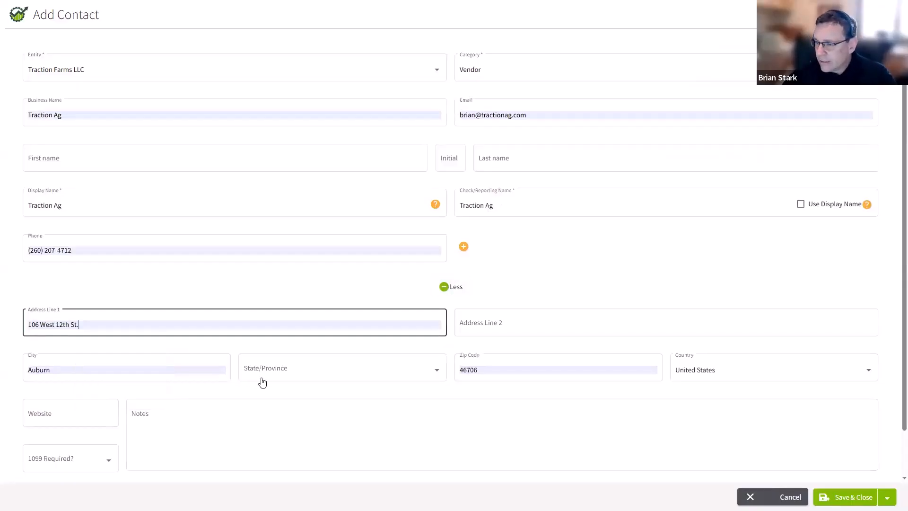
Set the contact's state to Indiana and add Customer alongside Vendor in its categories.
click(267, 375)
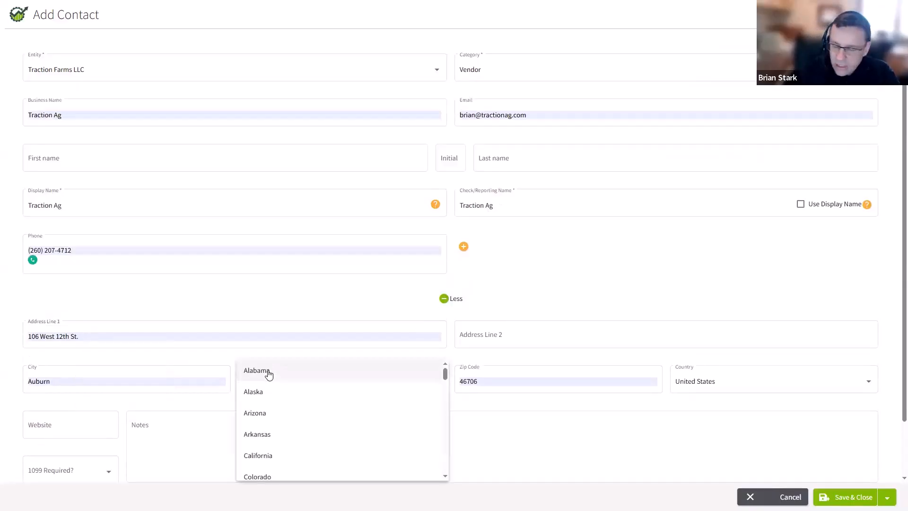
scroll(268, 375, down, 10)
drag(446, 420, 446, 395)
click(321, 430)
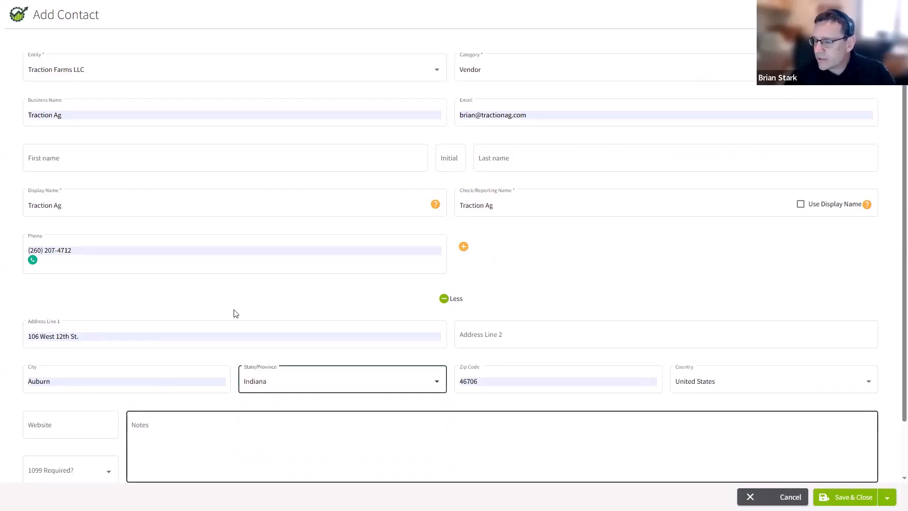
click(519, 69)
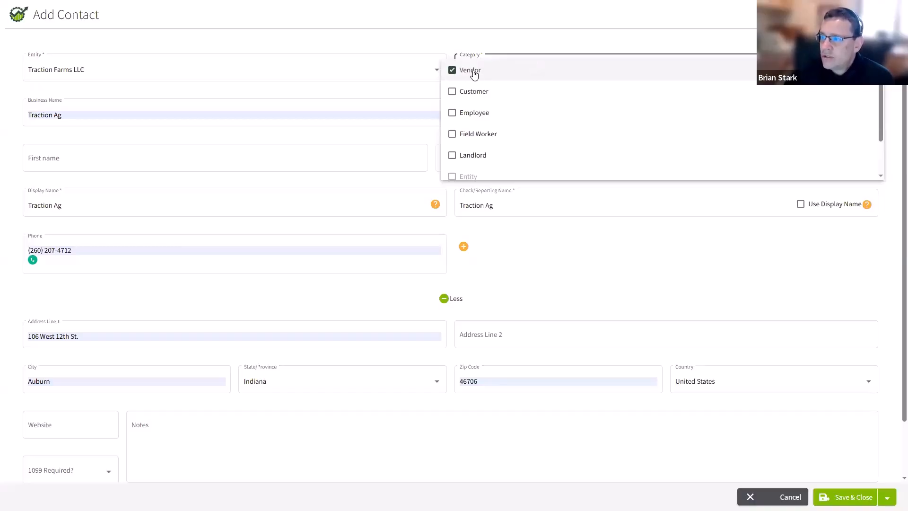
click(452, 93)
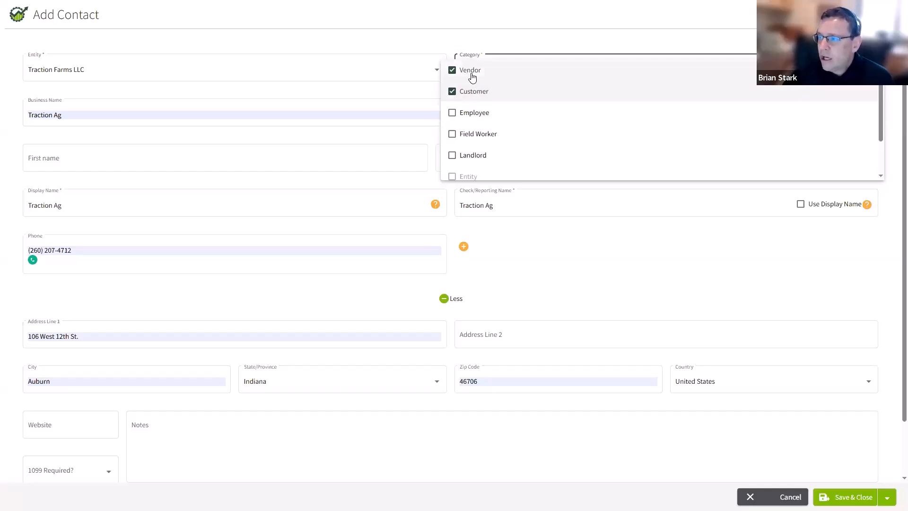
click(402, 51)
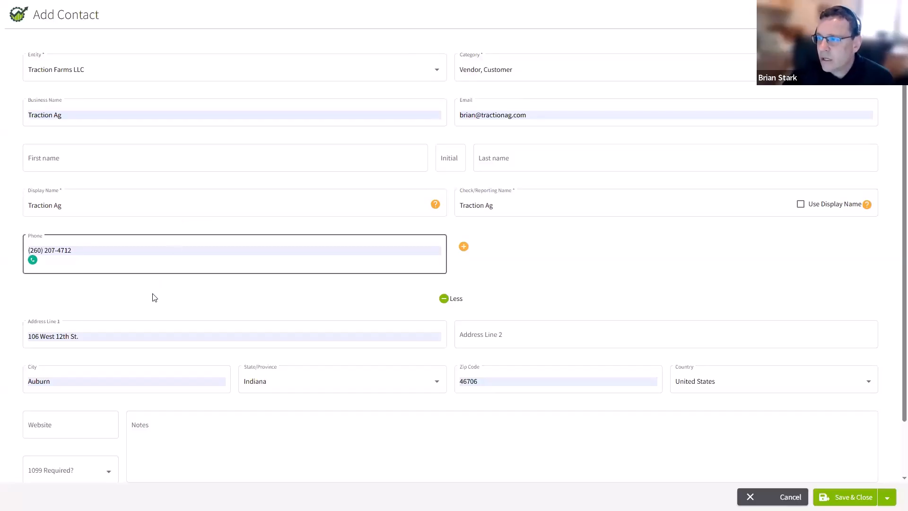
Save the new contact, accepting the duplicate email prompt, and reopen the payment's contact list.
scroll(159, 327, down, 2)
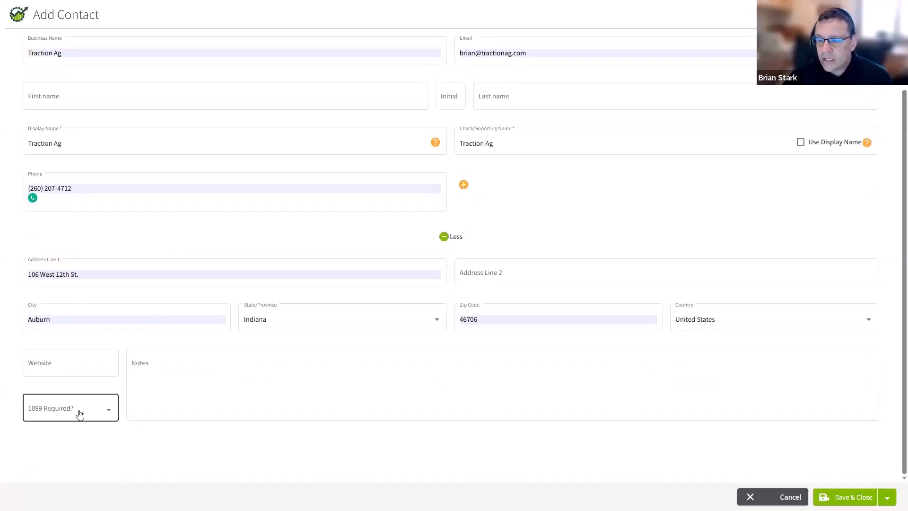
click(108, 415)
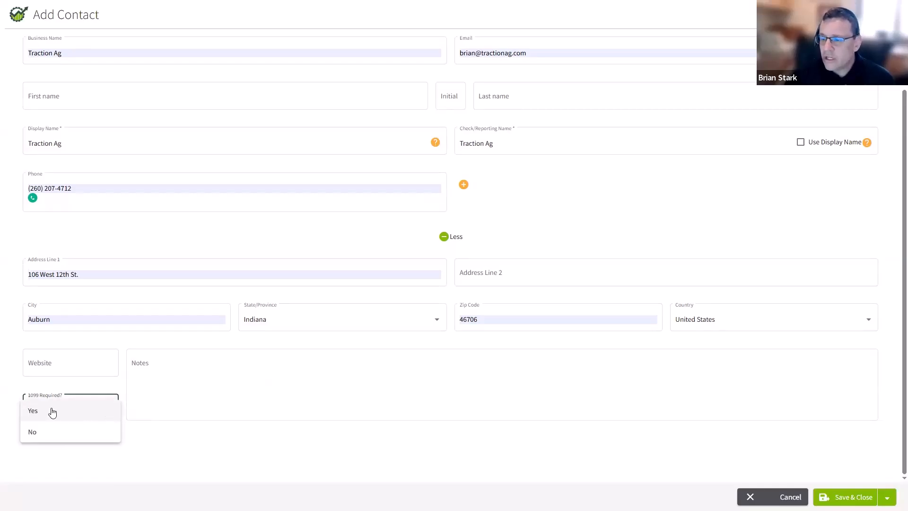
key(Escape)
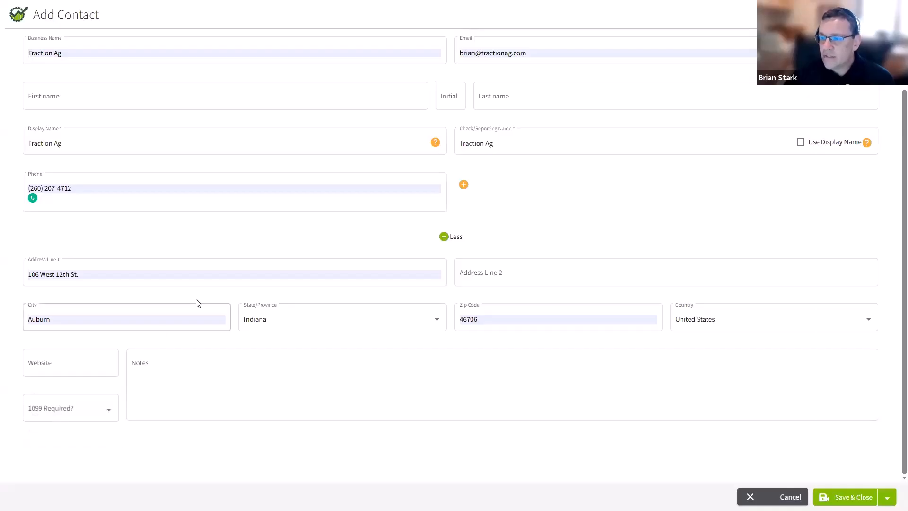
scroll(195, 303, up, 2)
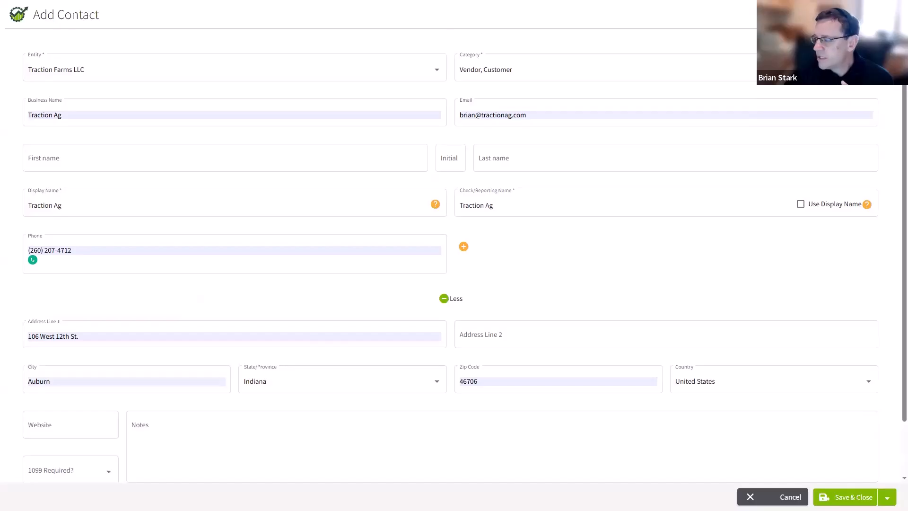
click(849, 497)
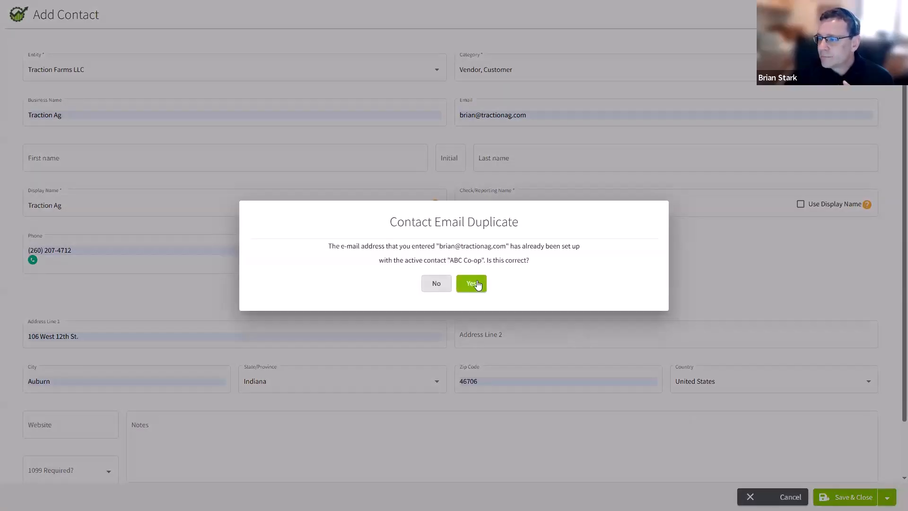
click(473, 284)
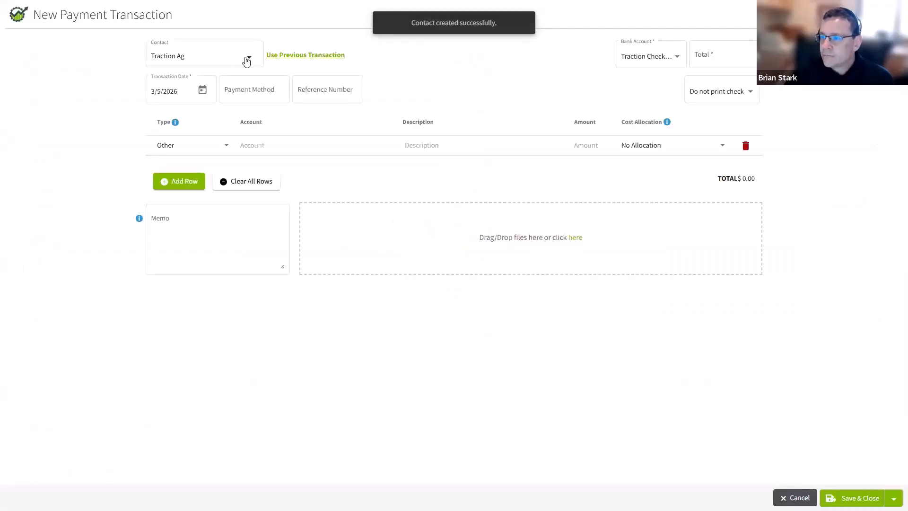
click(251, 59)
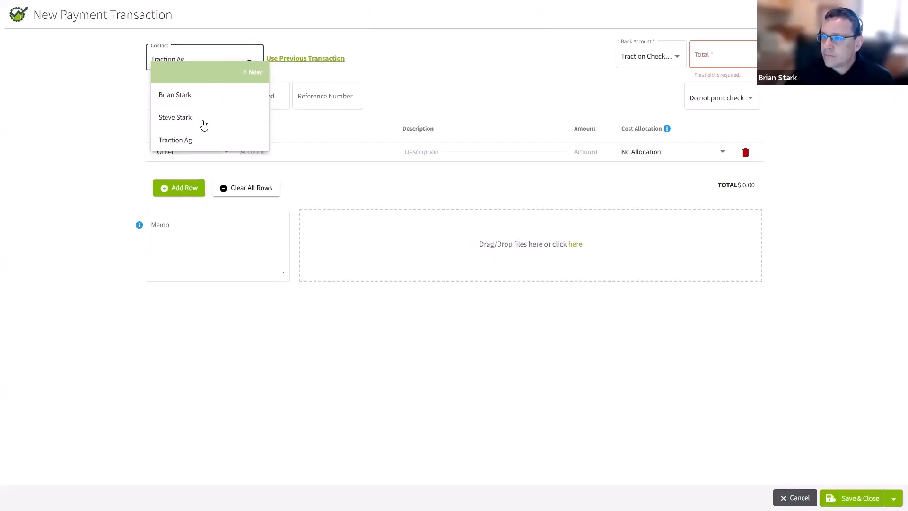
Choose Traction Ag as the payee and add an Other line for Chemicals Expense with amount 1000.
click(419, 68)
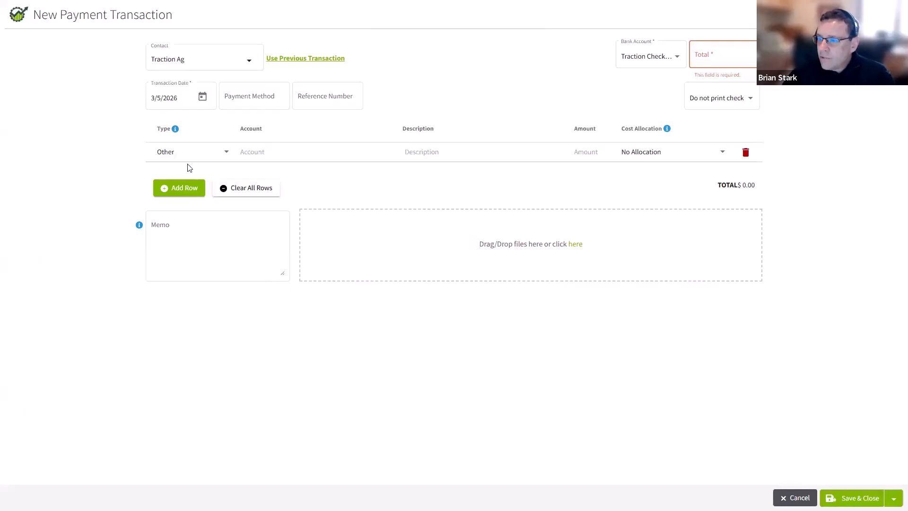
click(228, 156)
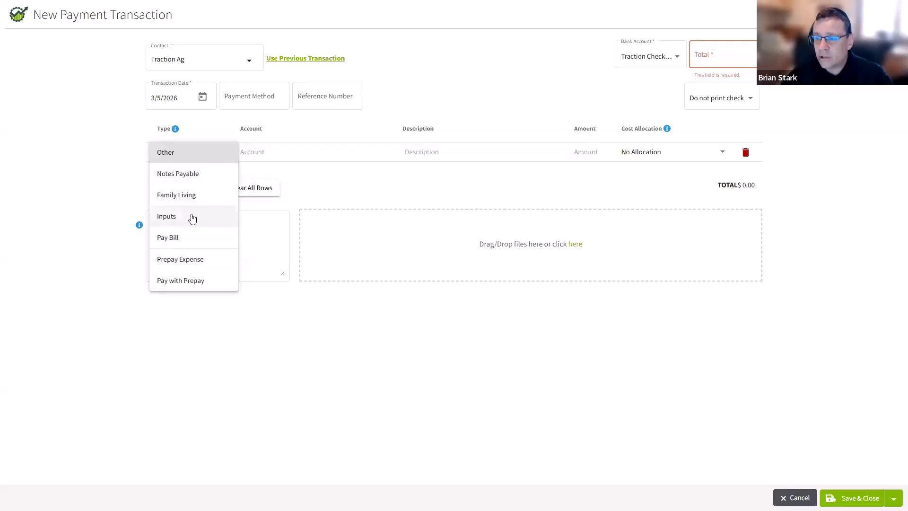
click(185, 155)
click(264, 153)
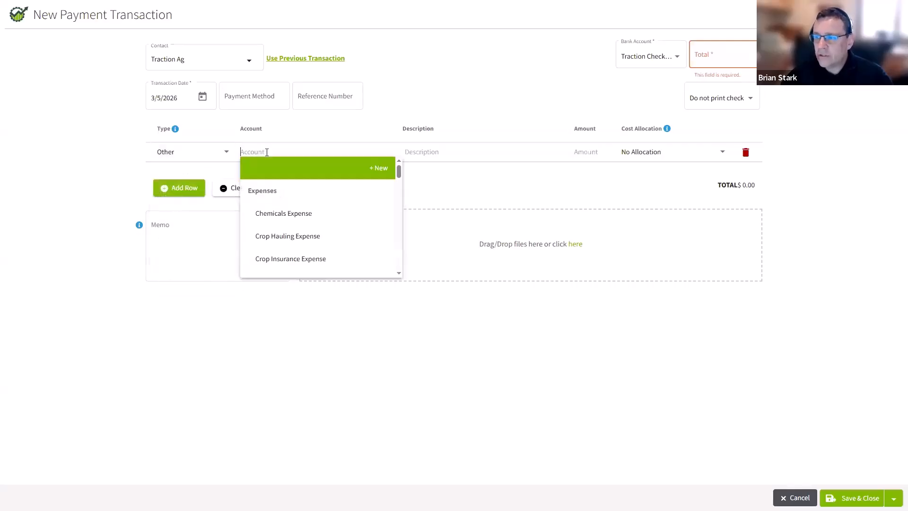
mouse_move(398, 170)
mouse_down()
mouse_move(400, 235)
mouse_move(407, 166)
mouse_up()
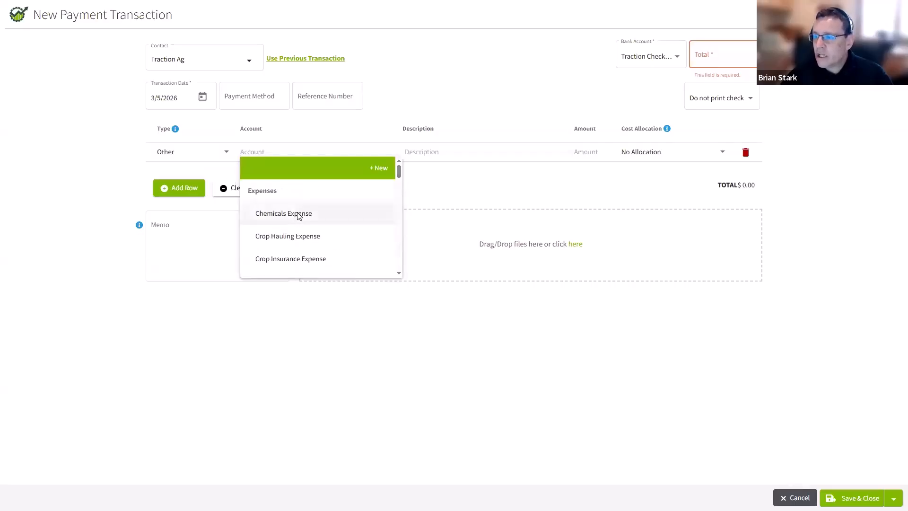
click(298, 213)
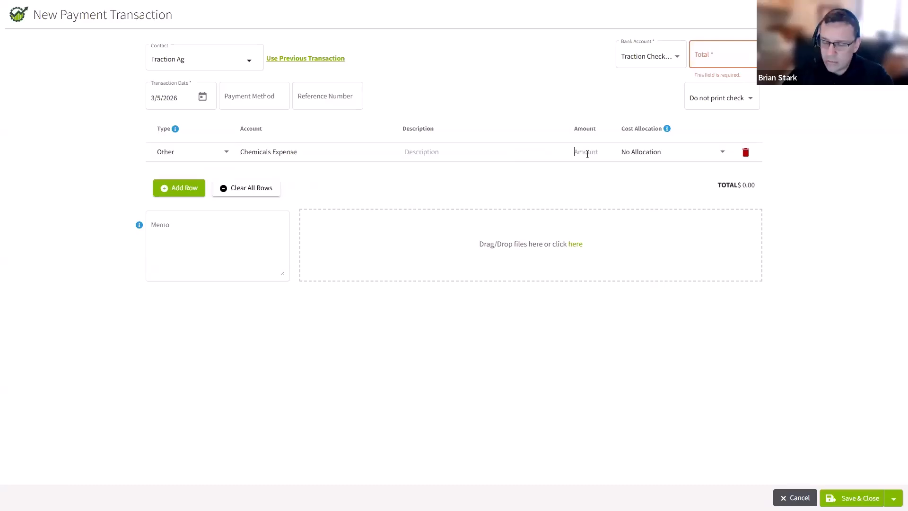
text(1000)
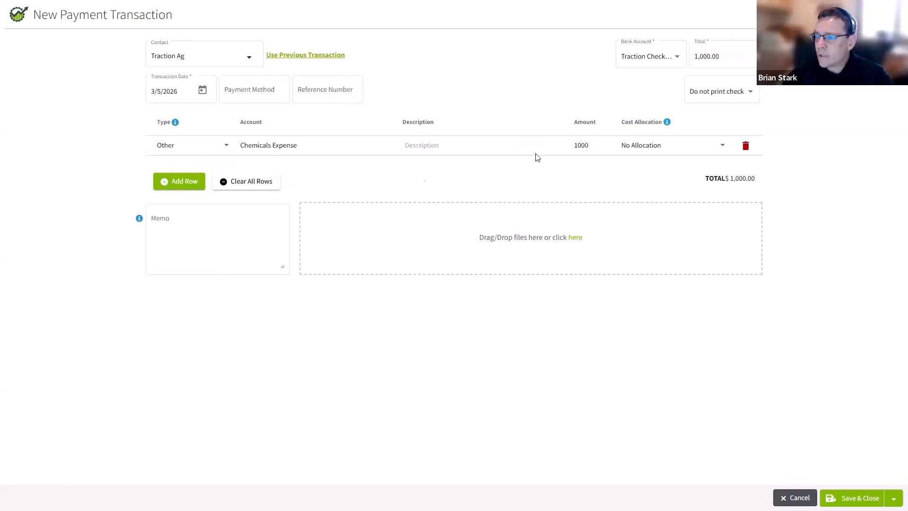
Add a second line for Seed Expense with an amount of 2000.
click(178, 180)
click(264, 166)
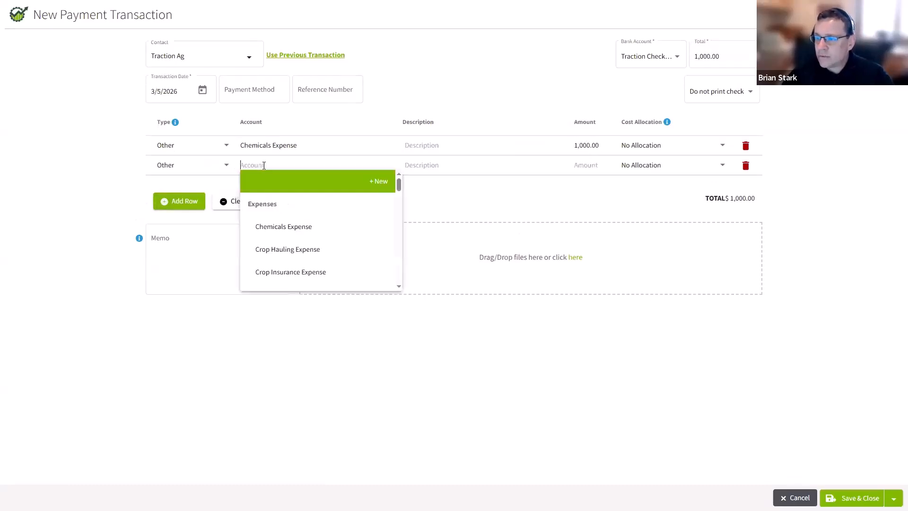
scroll(305, 240, down, 4)
scroll(306, 247, down, 5)
click(299, 260)
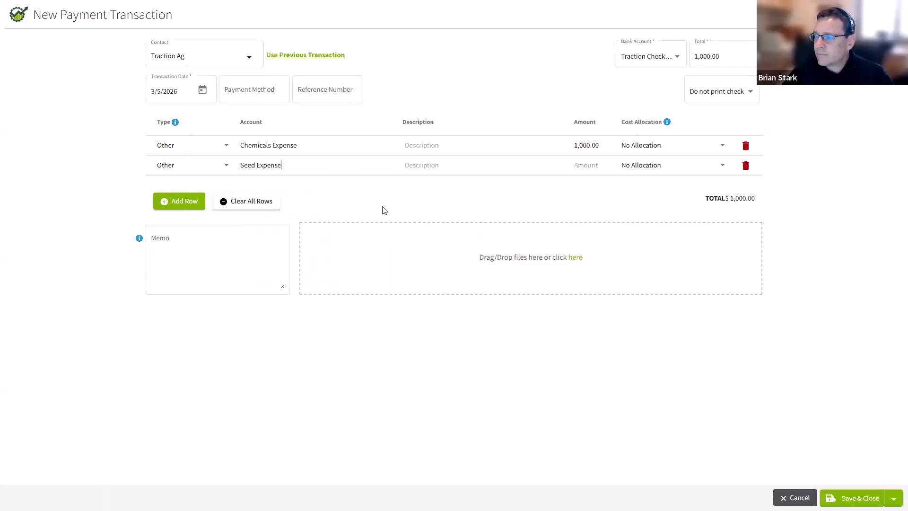
click(582, 166)
text(2000)
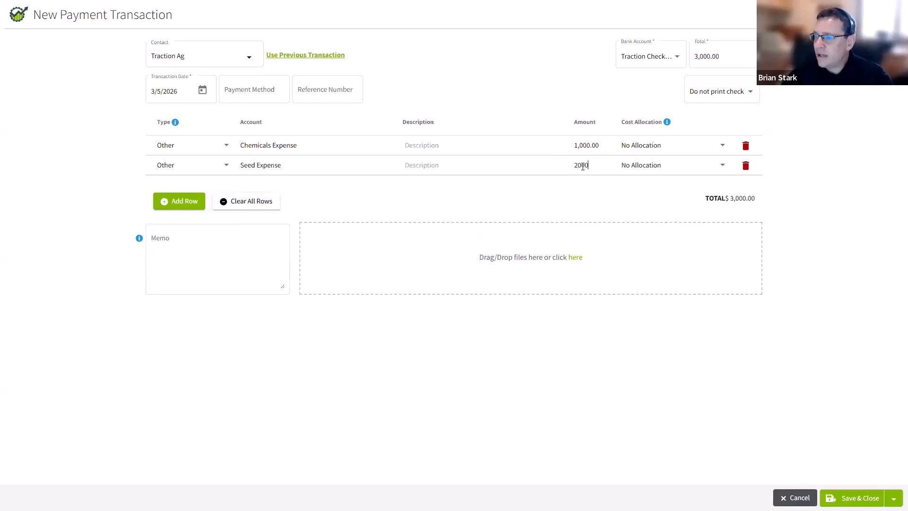
click(542, 185)
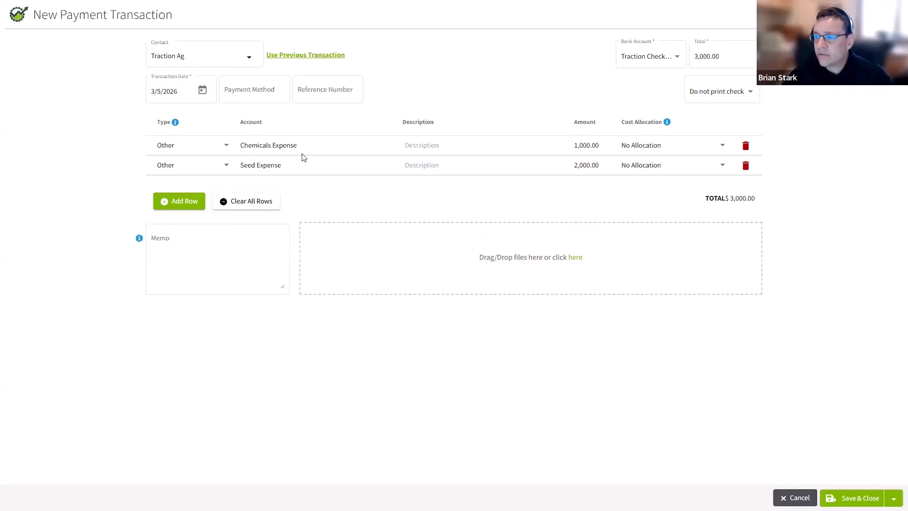
Leave the cost allocation unset, enter the memo 'Chemicals and seed', and save the payment.
click(640, 147)
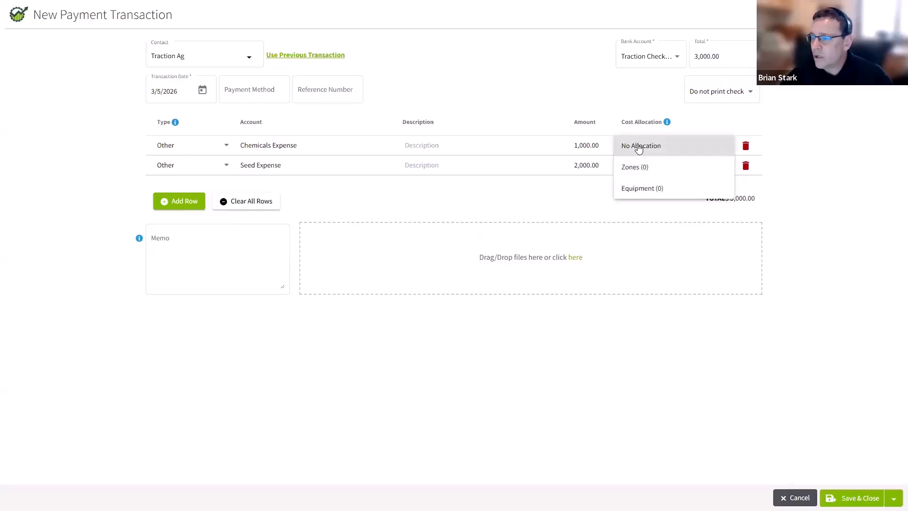
click(518, 195)
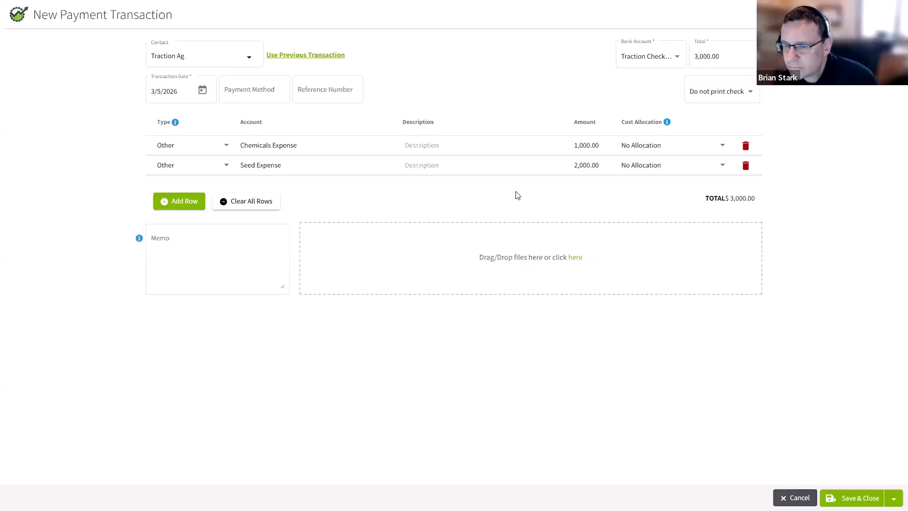
click(195, 241)
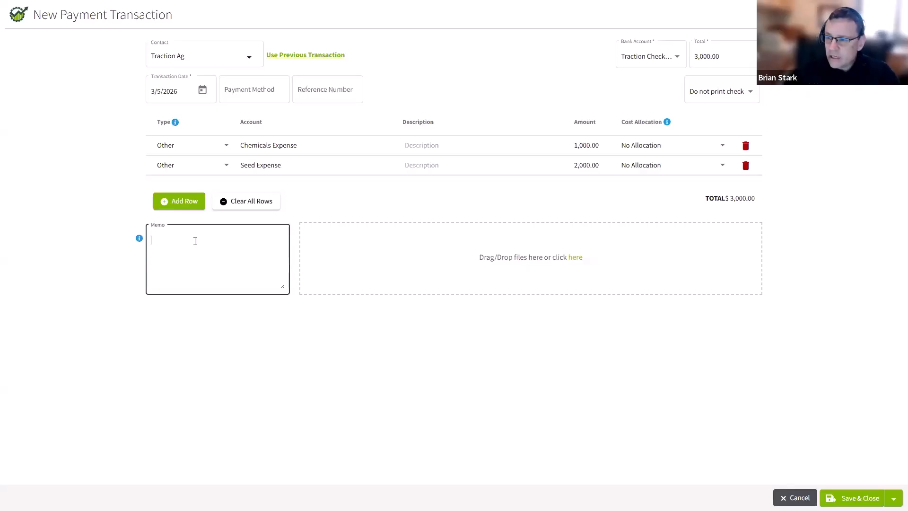
text(Chemicals and seed)
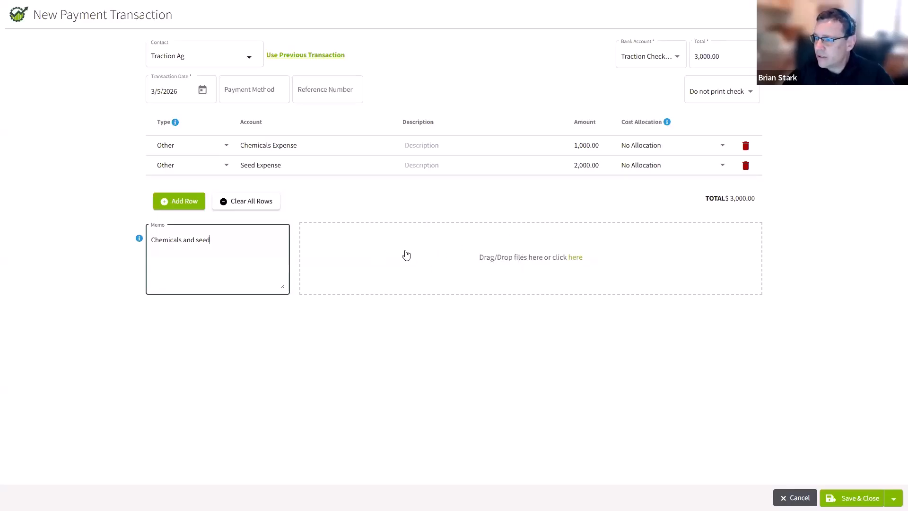
click(856, 499)
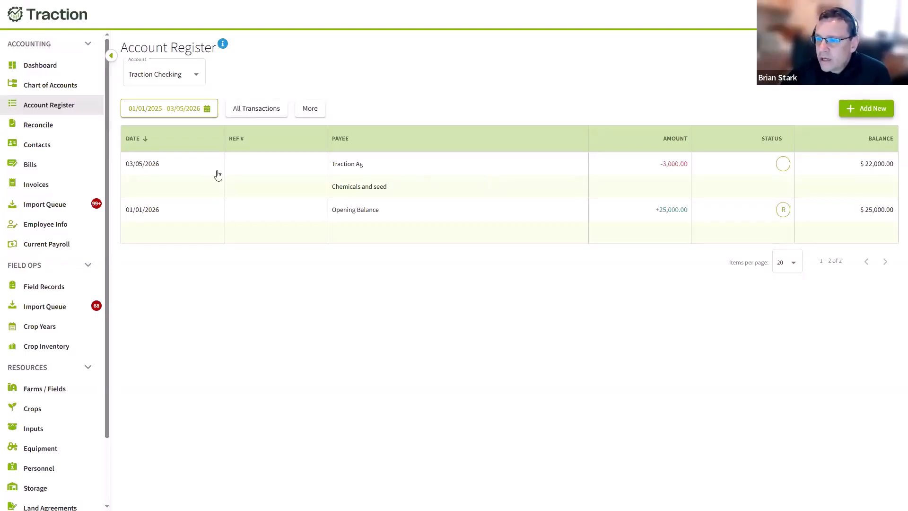
In the chart of accounts, add a Livestock Expense - Other account under Expenses named Vet Fees.
click(44, 90)
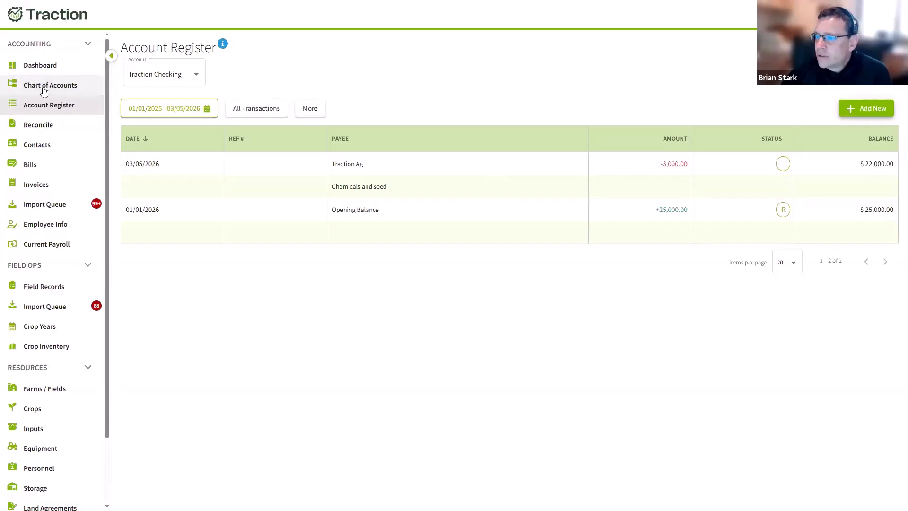
scroll(437, 281, down, 10)
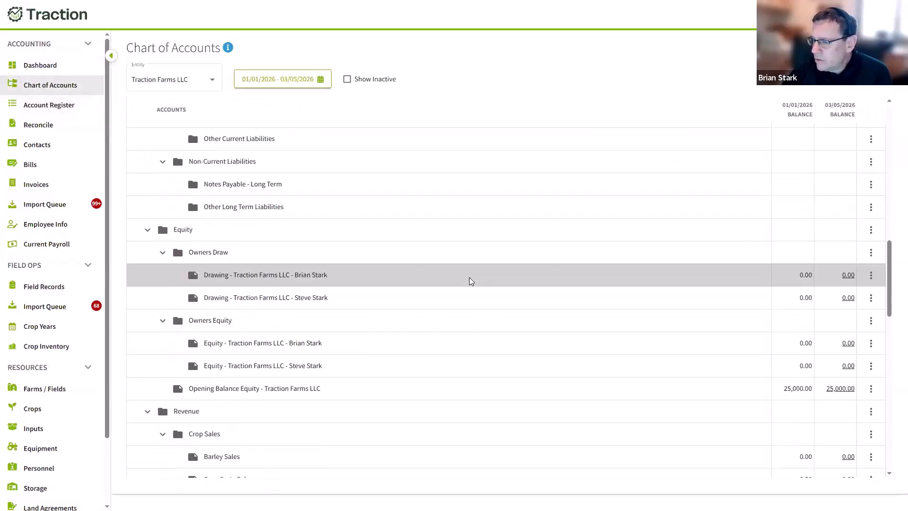
scroll(527, 290, down, 4)
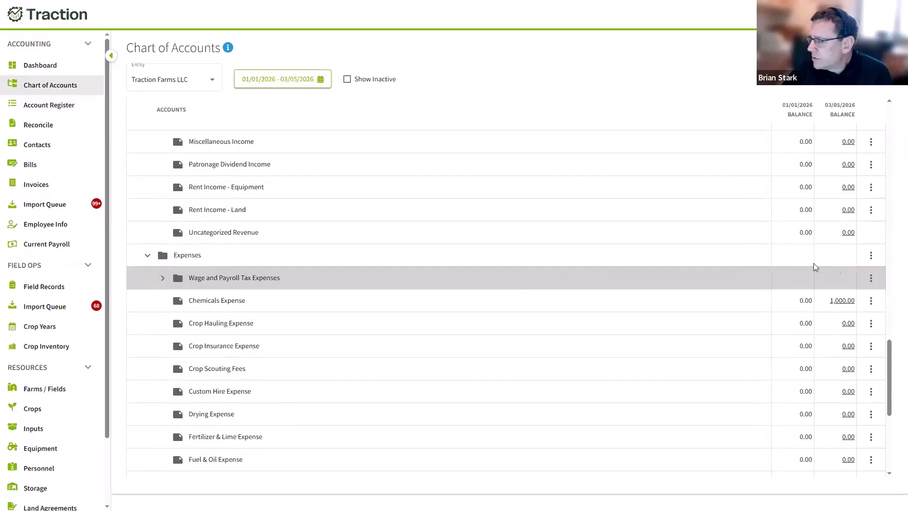
click(872, 256)
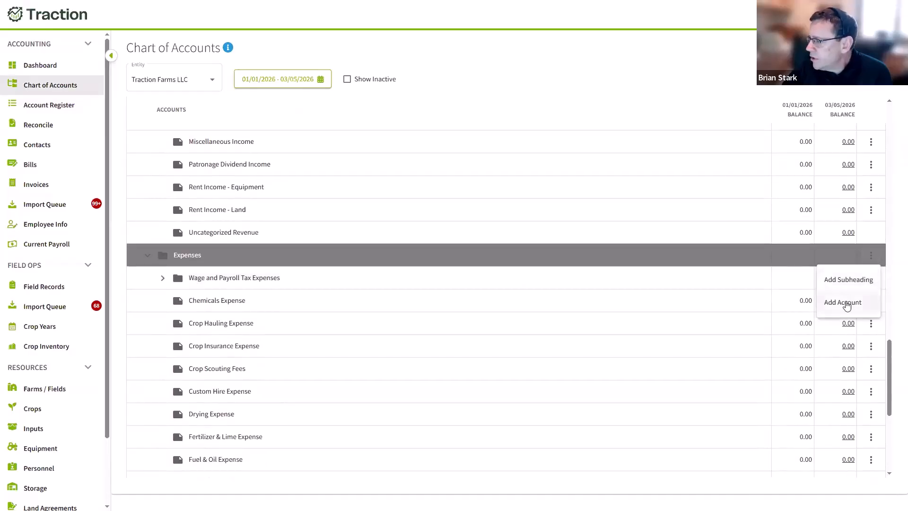
click(843, 304)
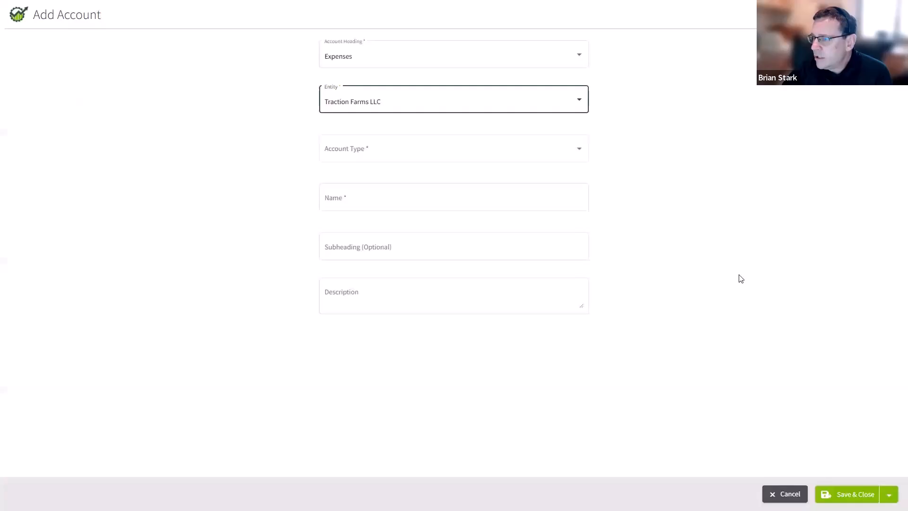
click(416, 156)
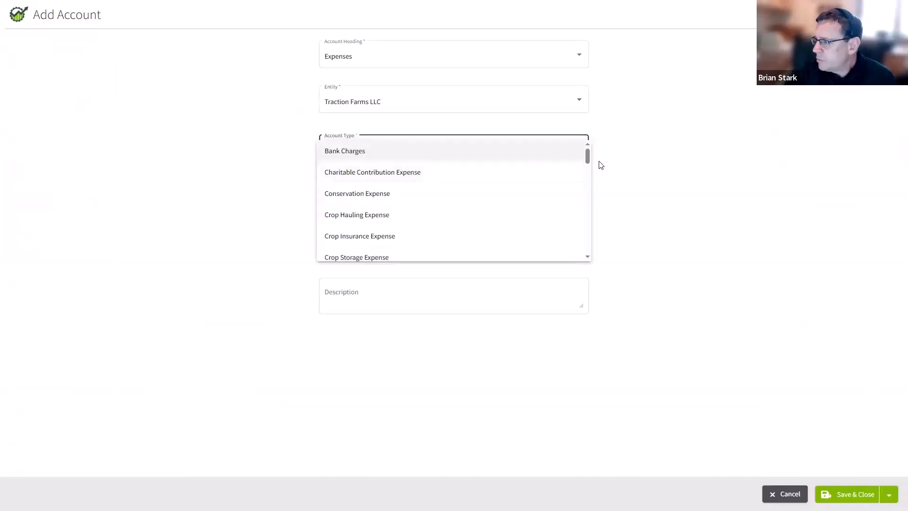
drag(589, 156, 592, 201)
click(377, 200)
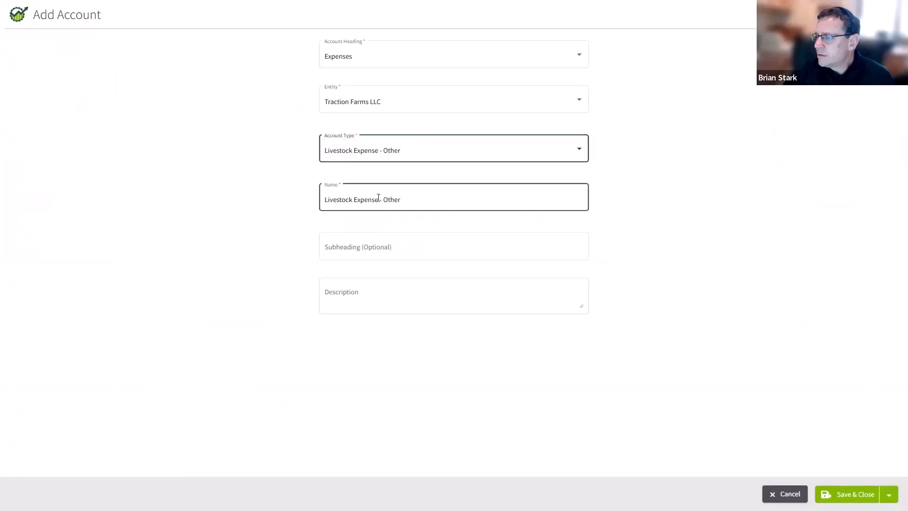
triple_click(322, 205)
text(Vet Fees)
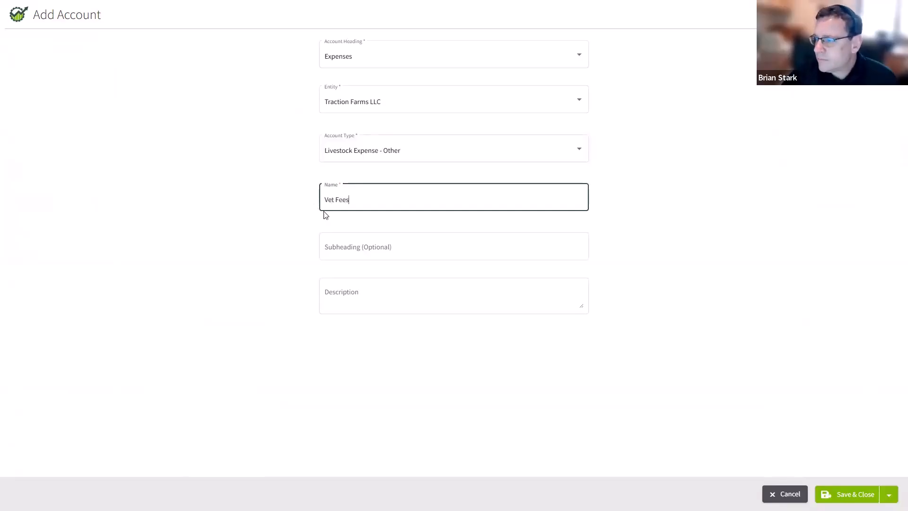
click(847, 495)
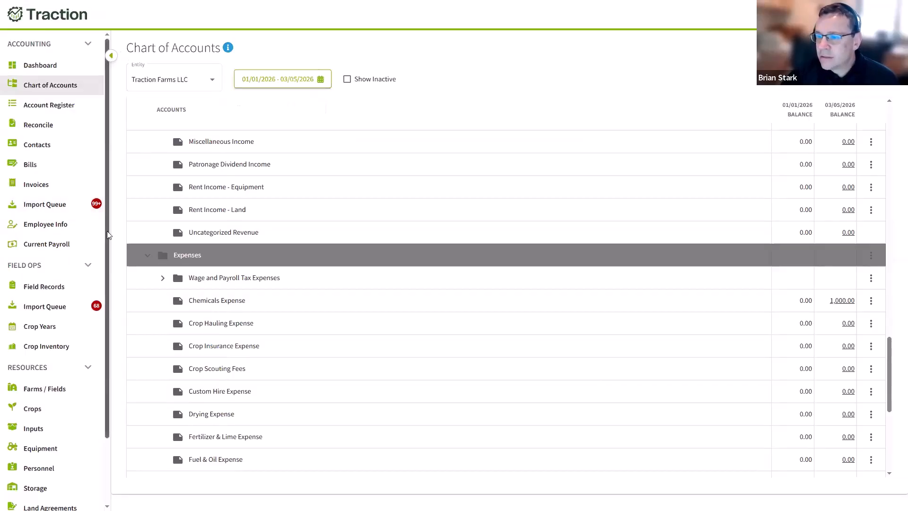
Return to the Traction Checking account register and open Account Management from the user menu.
click(40, 109)
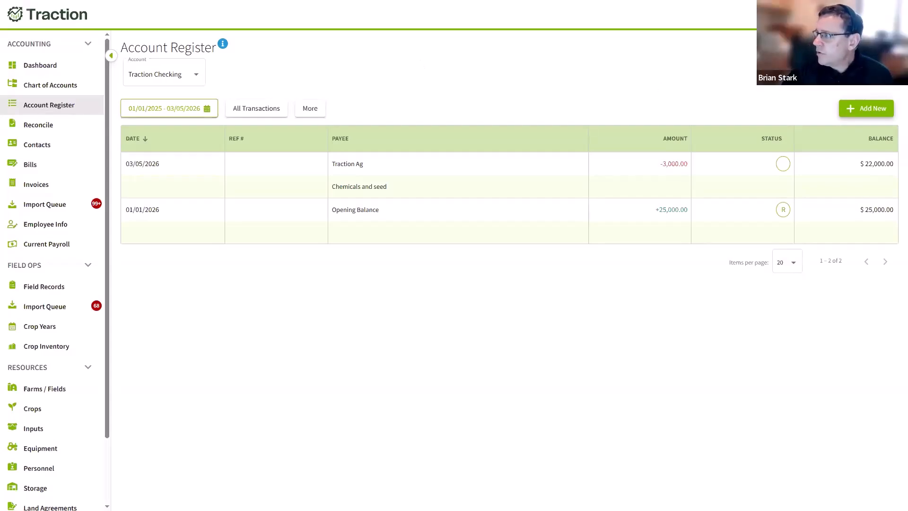
click(855, 14)
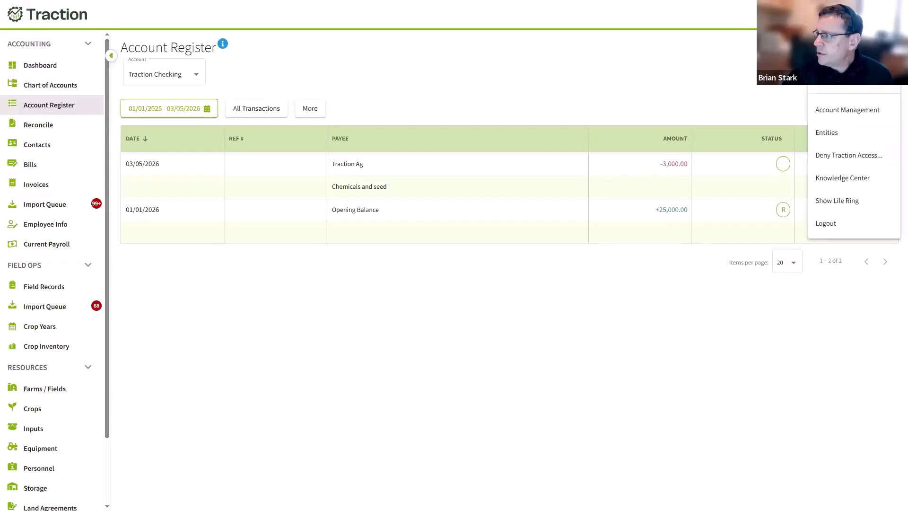
click(842, 111)
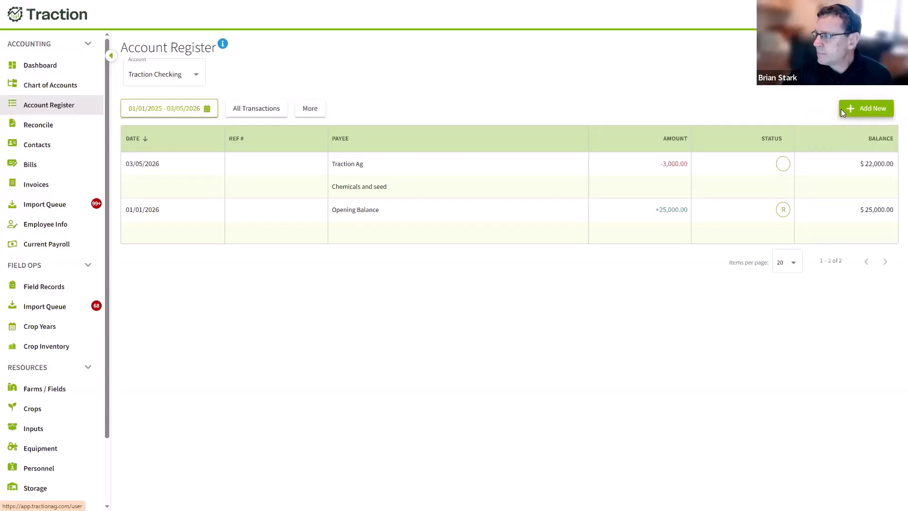
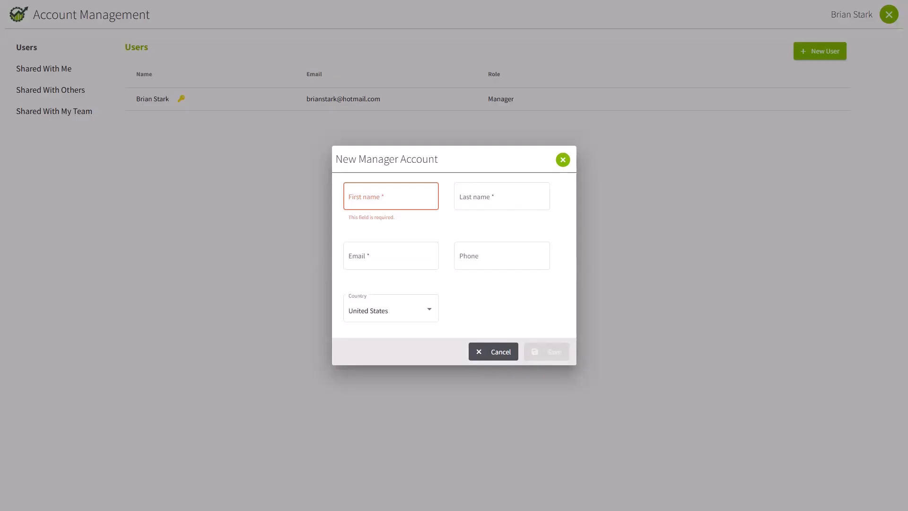
Leave Account Management and review the list of bank accounts available in the account register.
click(563, 160)
click(892, 22)
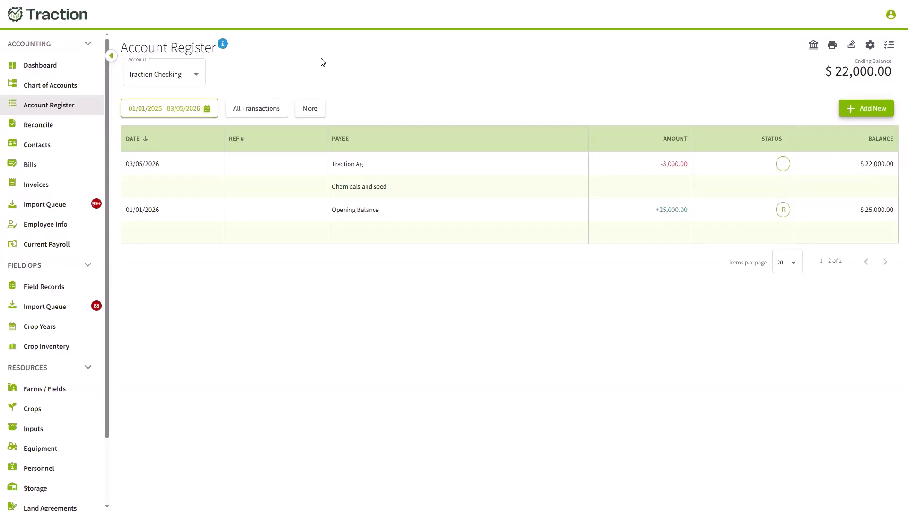
click(198, 75)
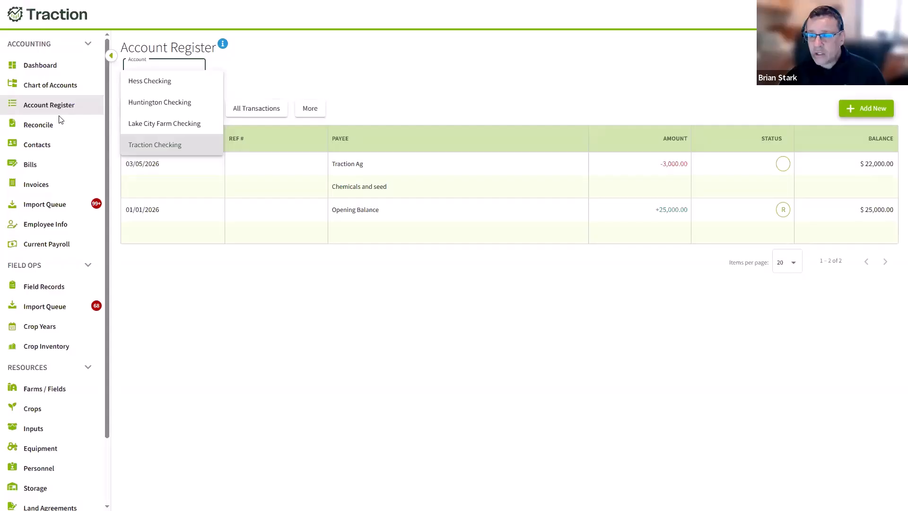
Open the Input Inventory Summary from the accounting financial reports, expanding the Cash and Inventory groups.
click(108, 399)
drag(108, 398, 113, 467)
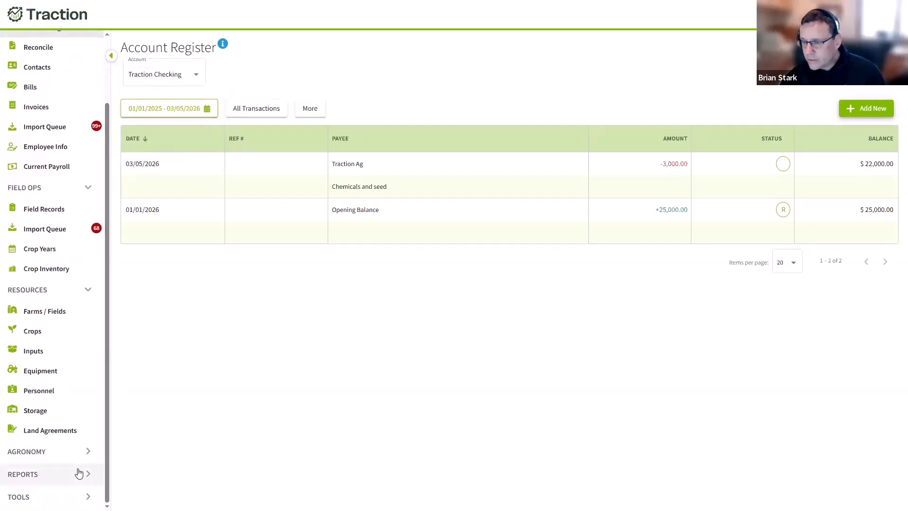
click(83, 472)
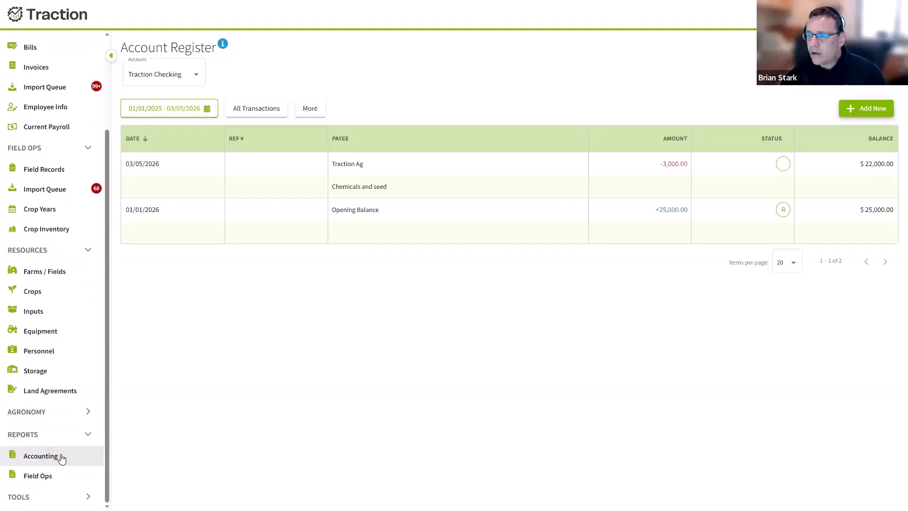
click(61, 457)
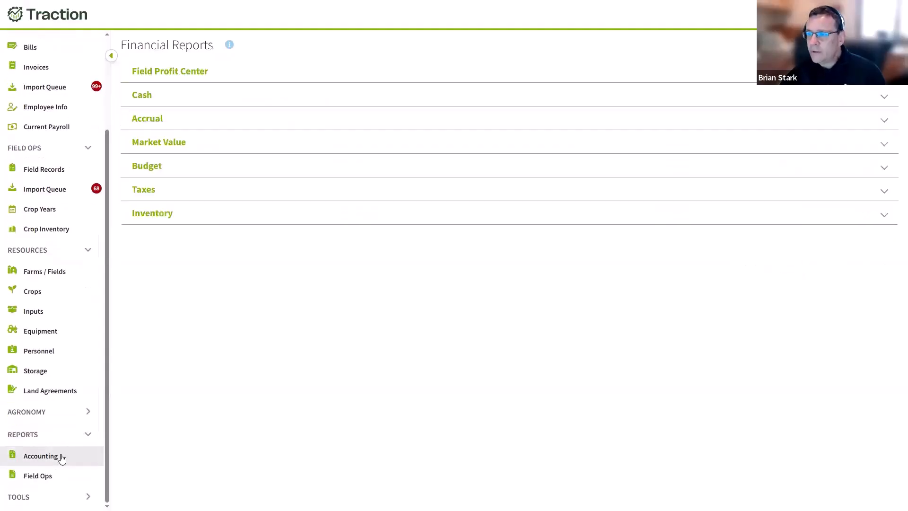
click(178, 96)
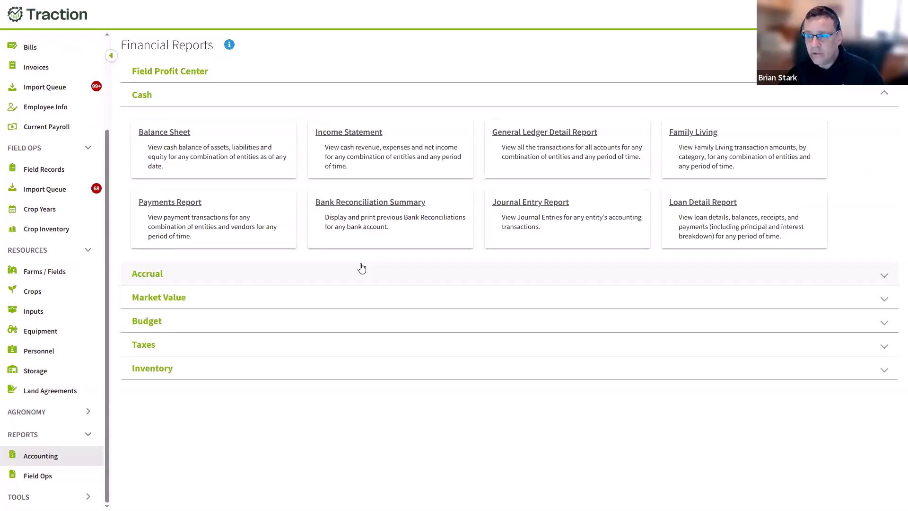
click(207, 377)
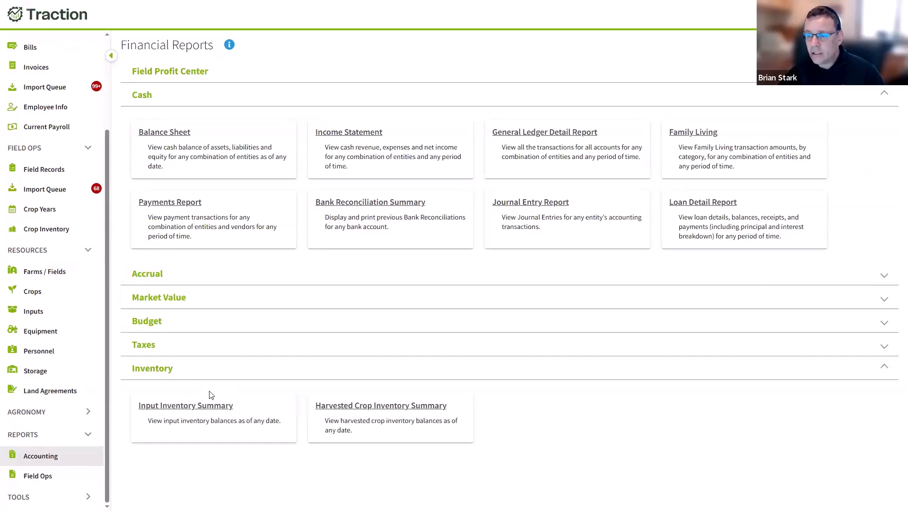
click(196, 407)
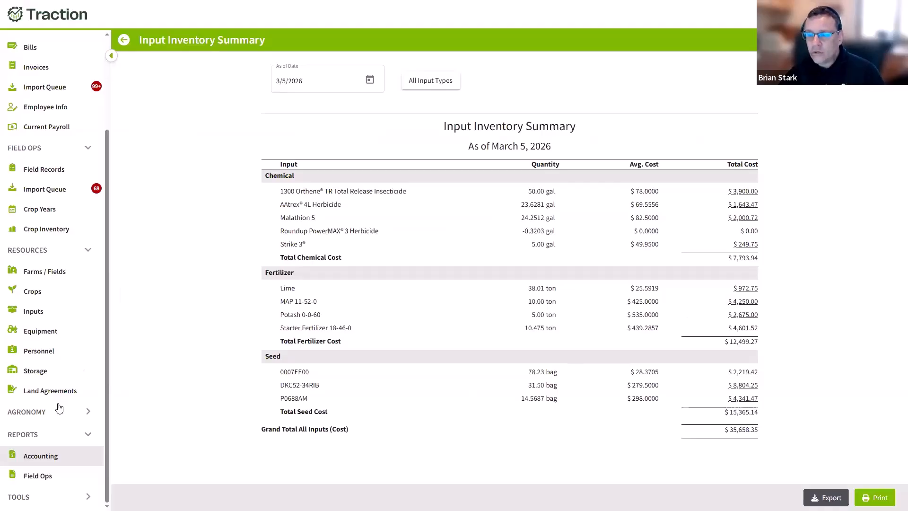
Browse the Integrations page under Tools and the field operations Import Queue.
click(47, 497)
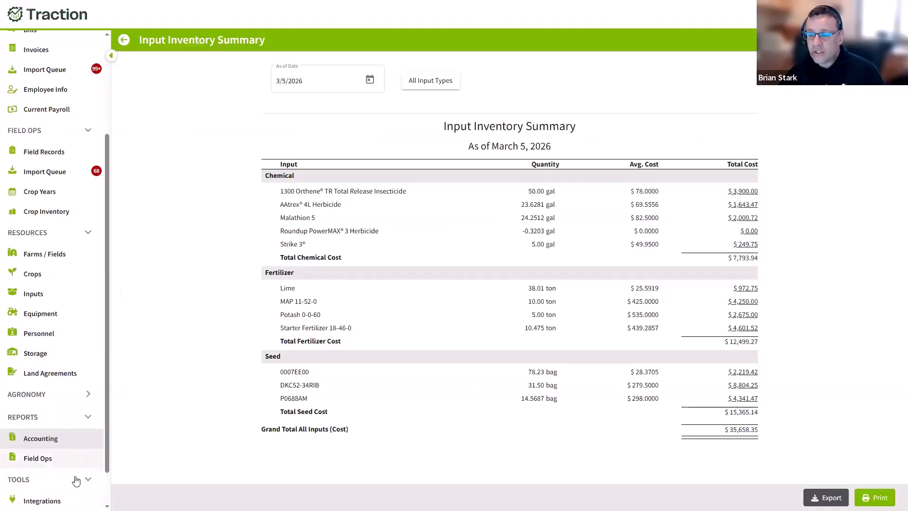
click(51, 464)
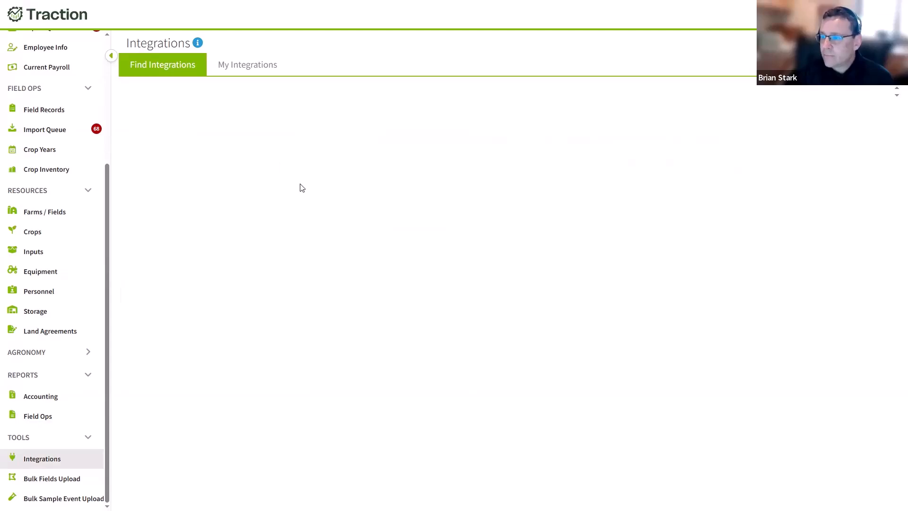
right_click(280, 166)
click(344, 197)
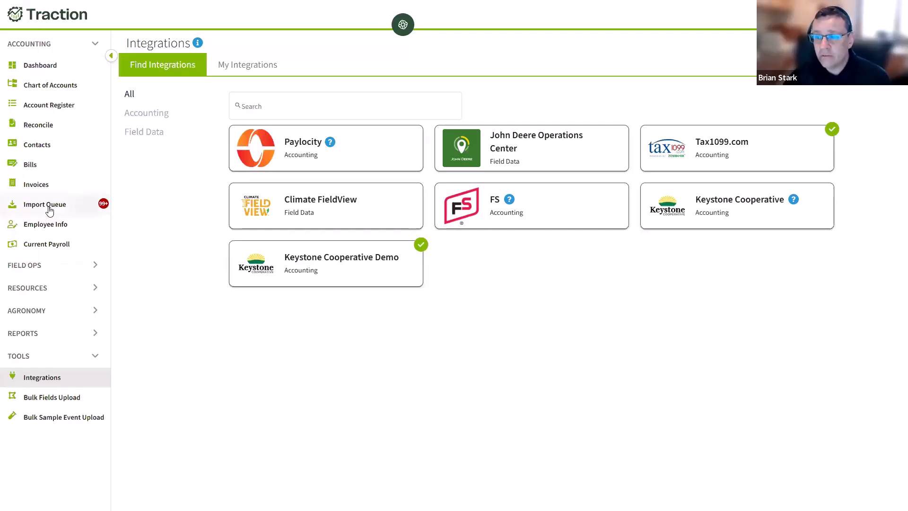
click(73, 264)
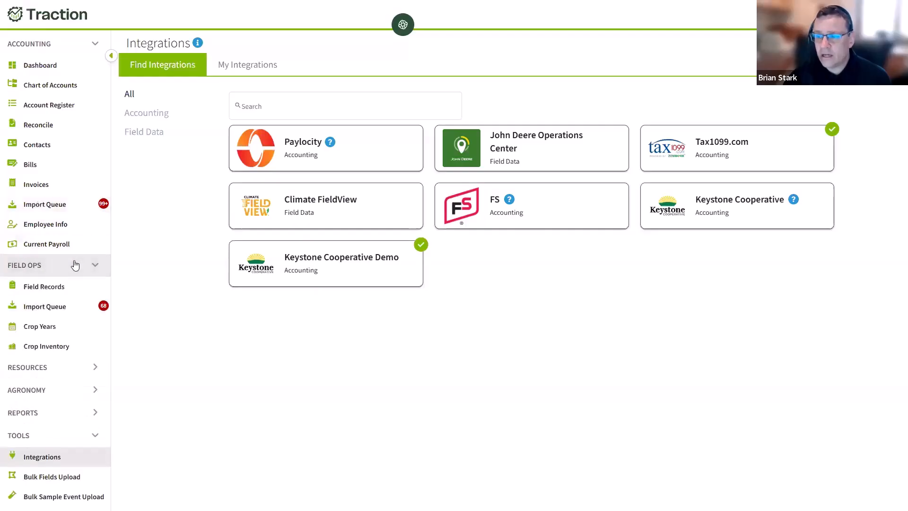
click(67, 307)
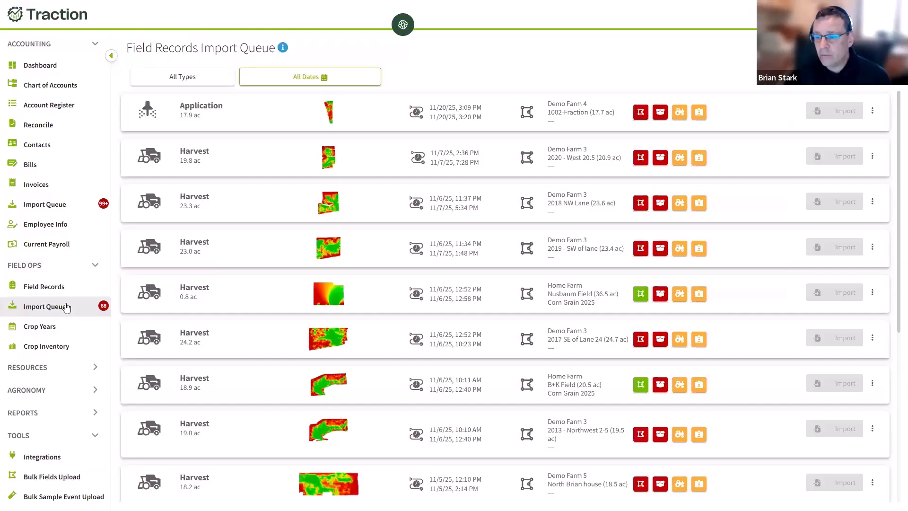
Open the Field Detailed report from the Field Profit Center accounting reports.
click(96, 415)
scroll(71, 407, down, 1)
click(56, 400)
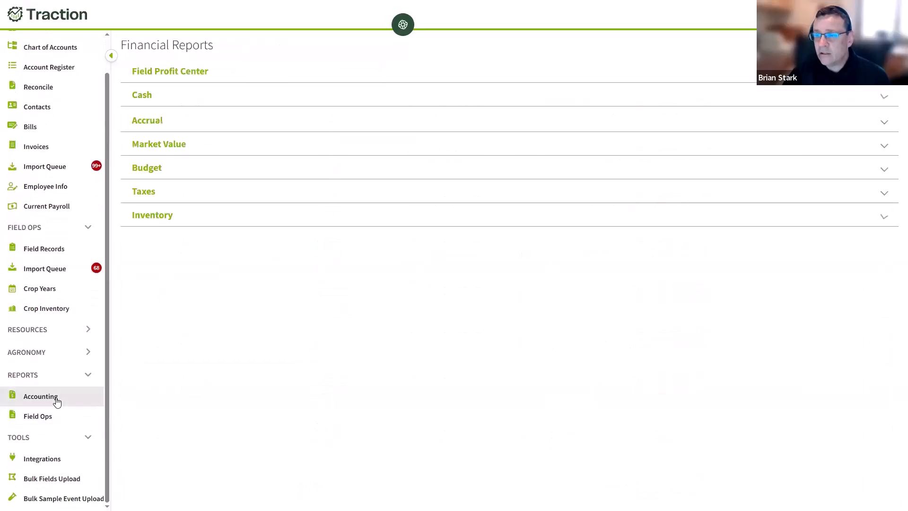
click(178, 72)
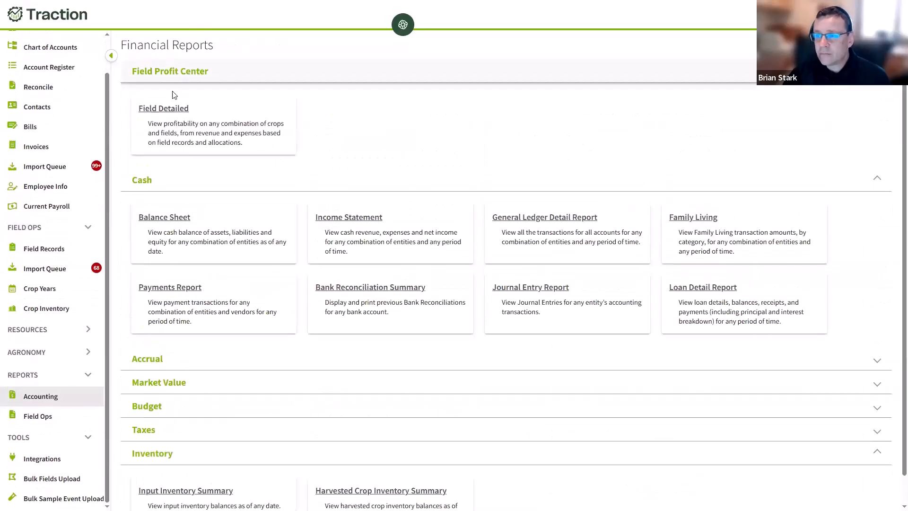
click(168, 111)
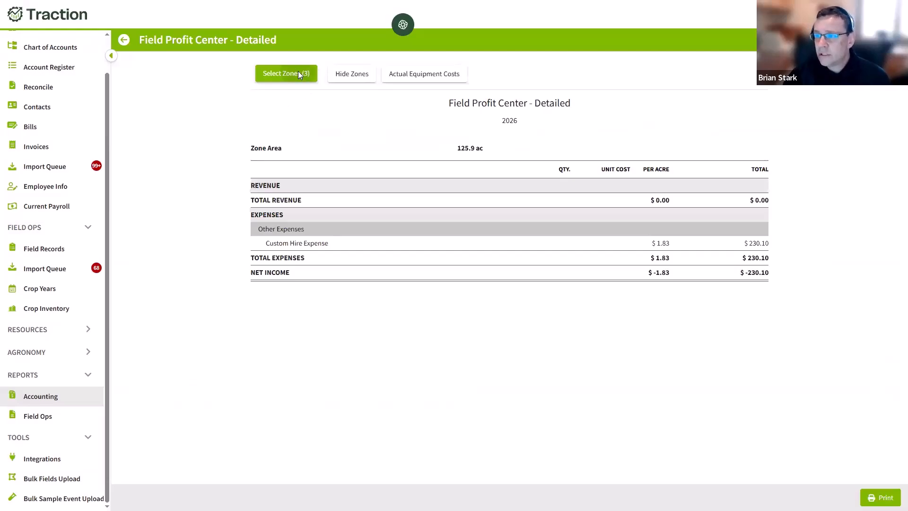
Run the field profit report for 2025 Corn Grain zones on Class Field 2, Coltman Field and Nusbaum Field.
click(284, 74)
click(329, 182)
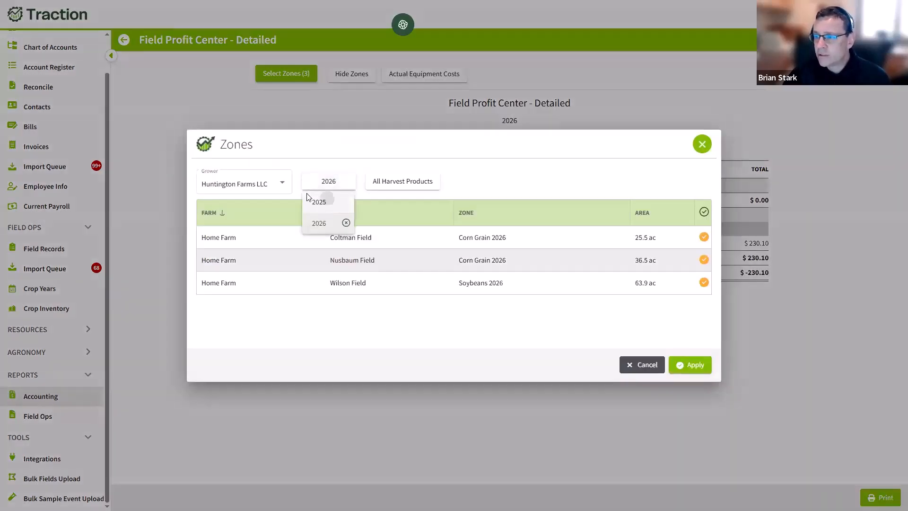
click(318, 202)
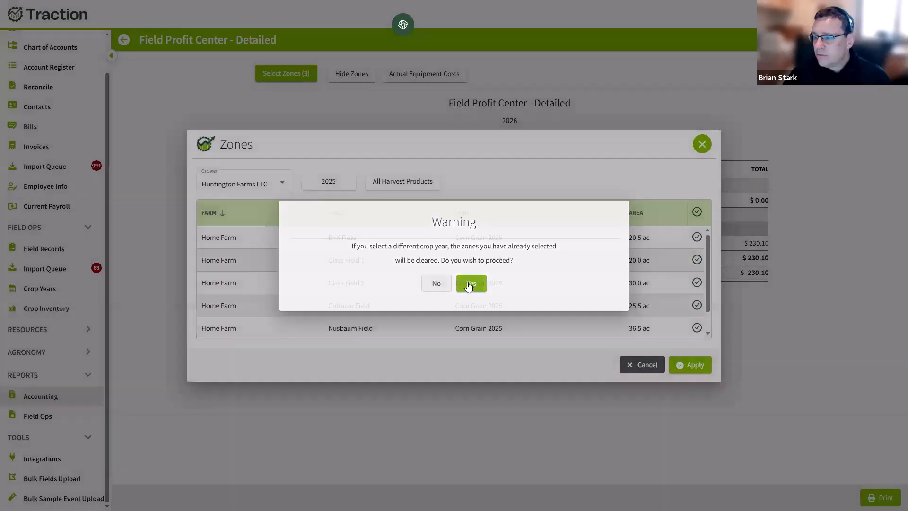
click(469, 286)
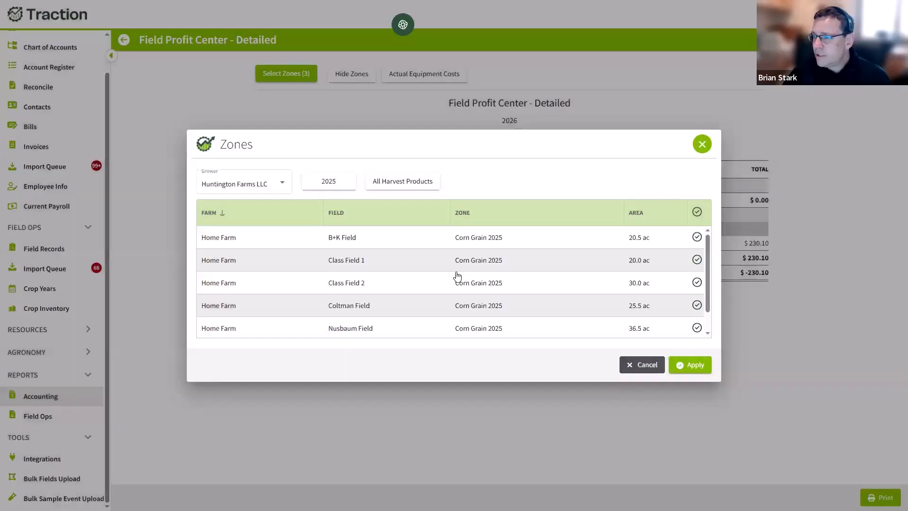
scroll(445, 265, down, 1)
click(402, 182)
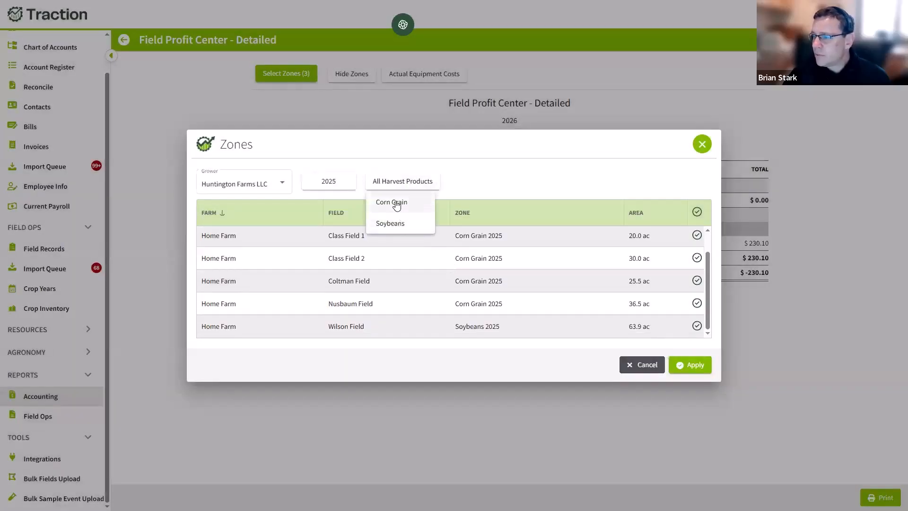
click(397, 203)
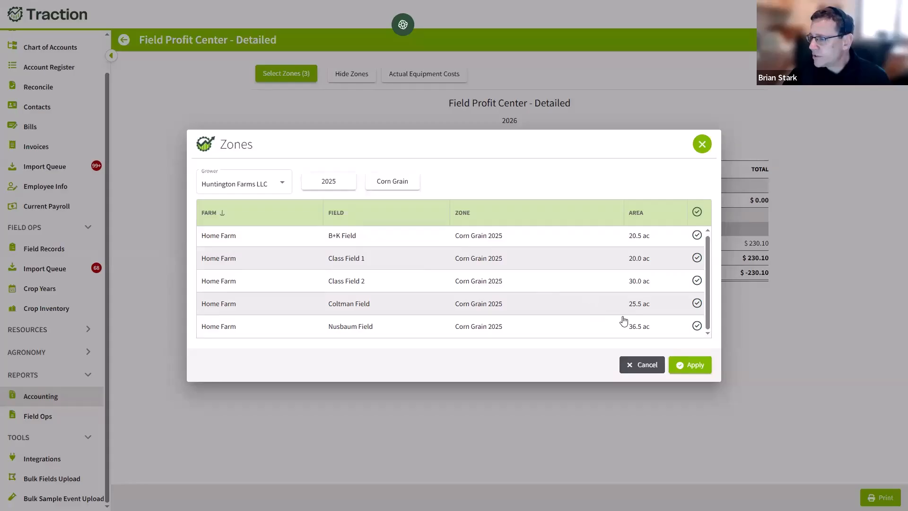
click(697, 326)
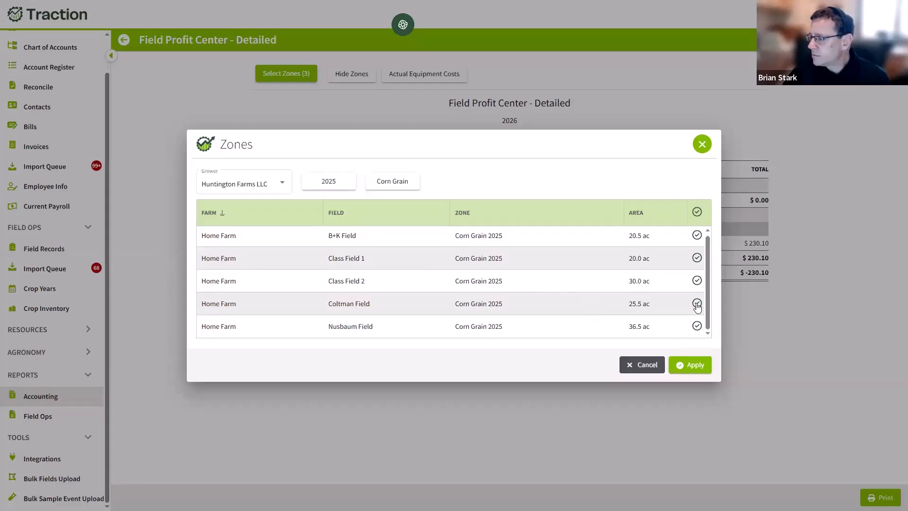
click(697, 281)
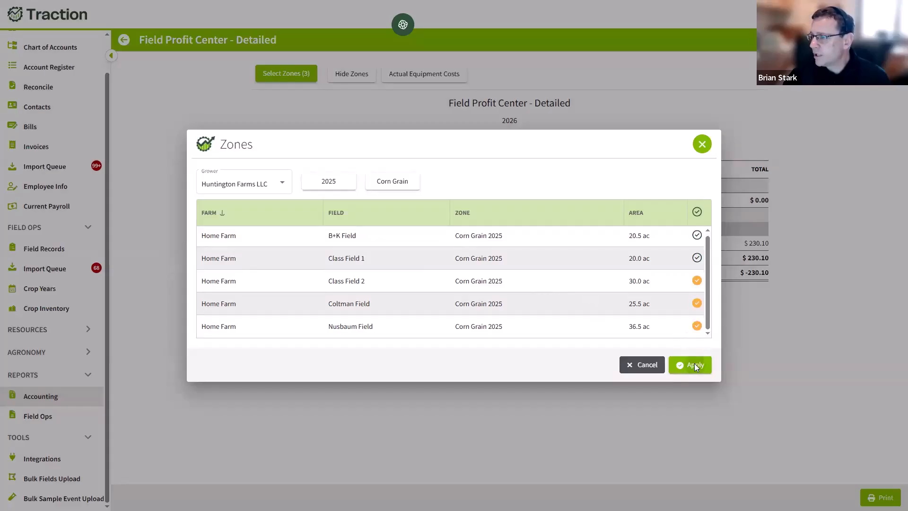
click(694, 365)
click(729, 72)
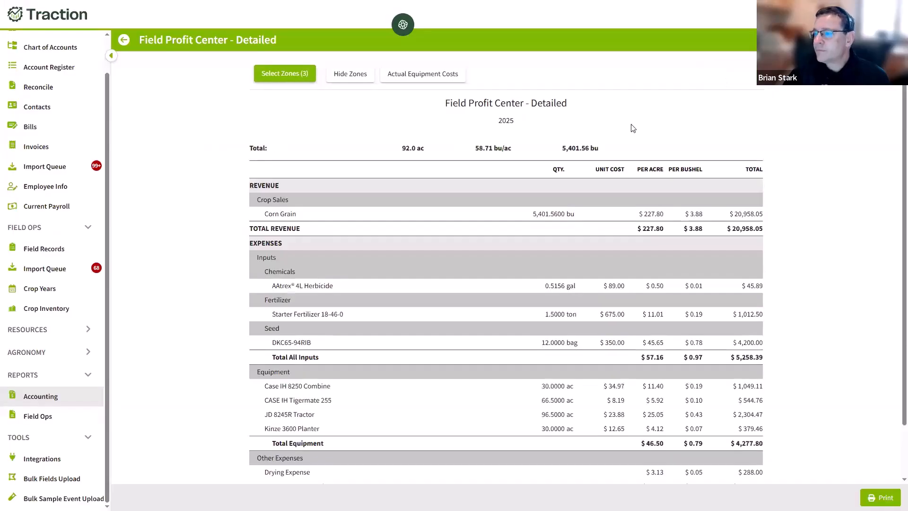
Show the selected zones and review the report's revenue, input, equipment and other expenses.
scroll(641, 313, down, 2)
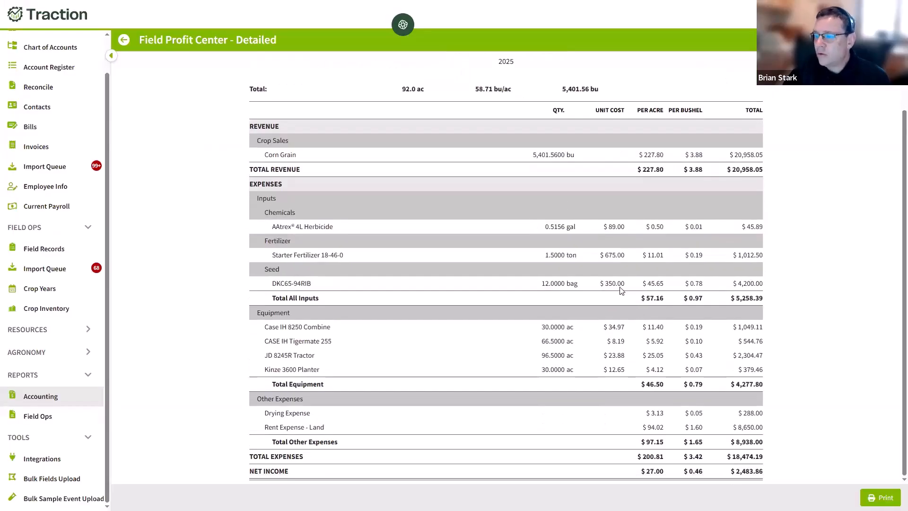
scroll(341, 199, up, 2)
click(345, 80)
click(352, 95)
scroll(538, 278, down, 2)
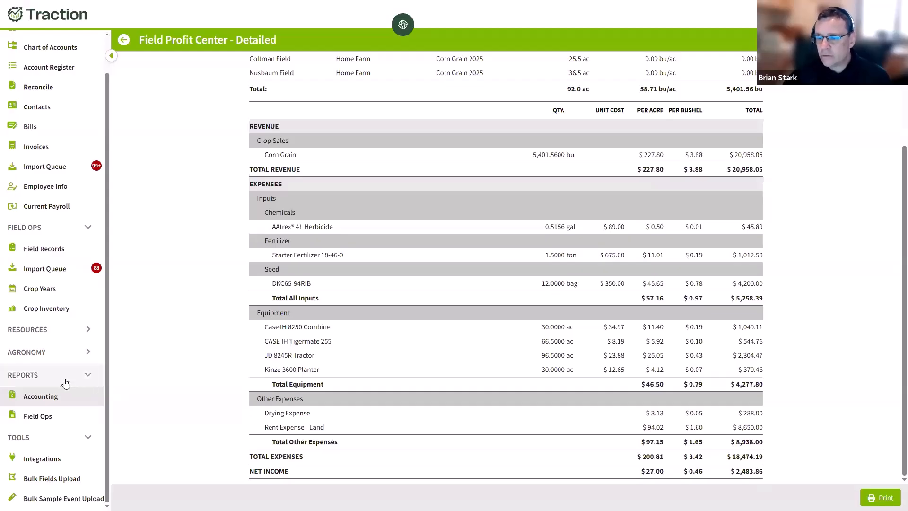
Open the Market Value Balance Sheet from the accounting reports and scroll through its assets and liabilities.
click(40, 402)
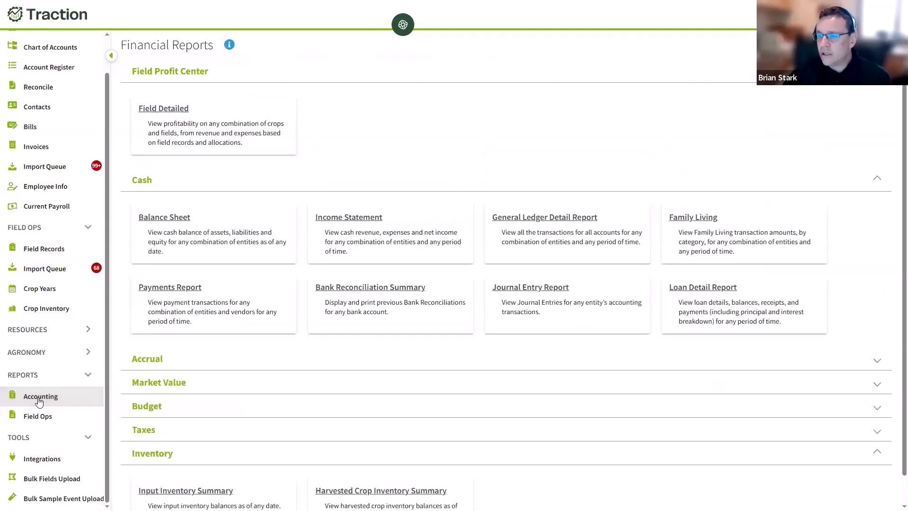
scroll(360, 323, down, 1)
click(213, 334)
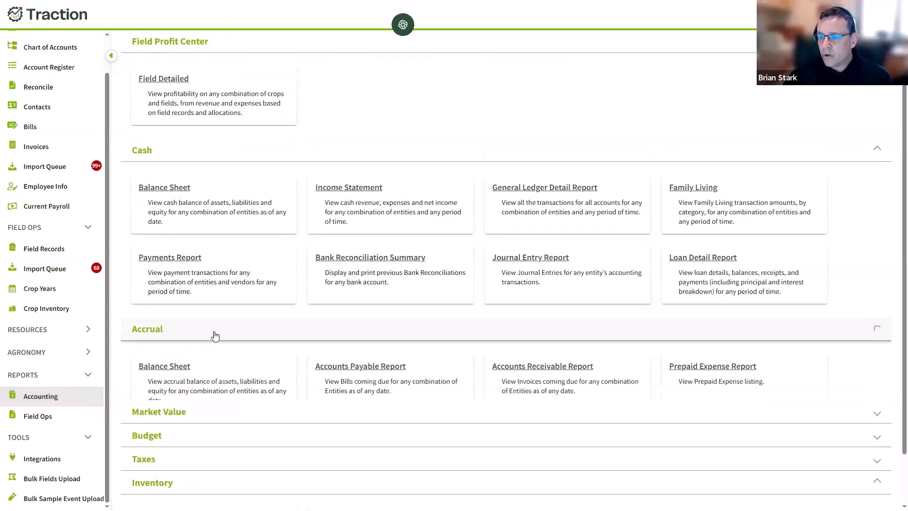
scroll(215, 335, down, 2)
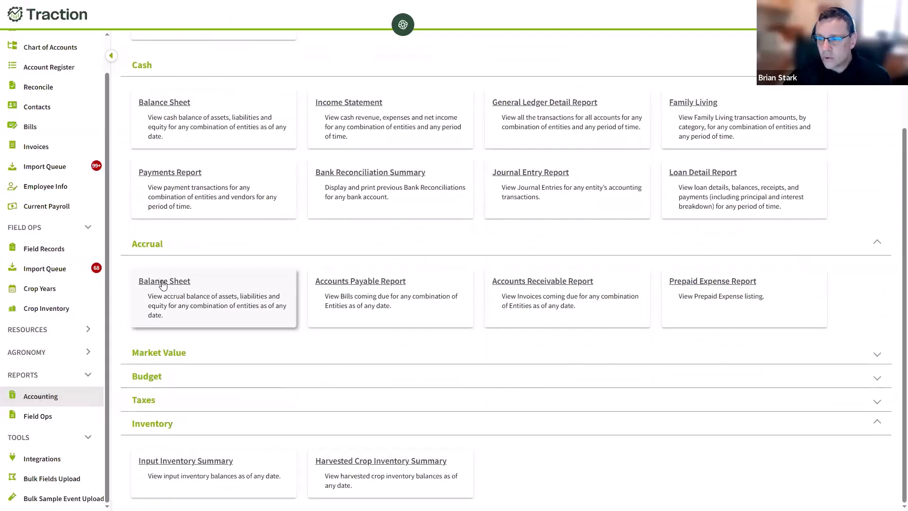
click(156, 353)
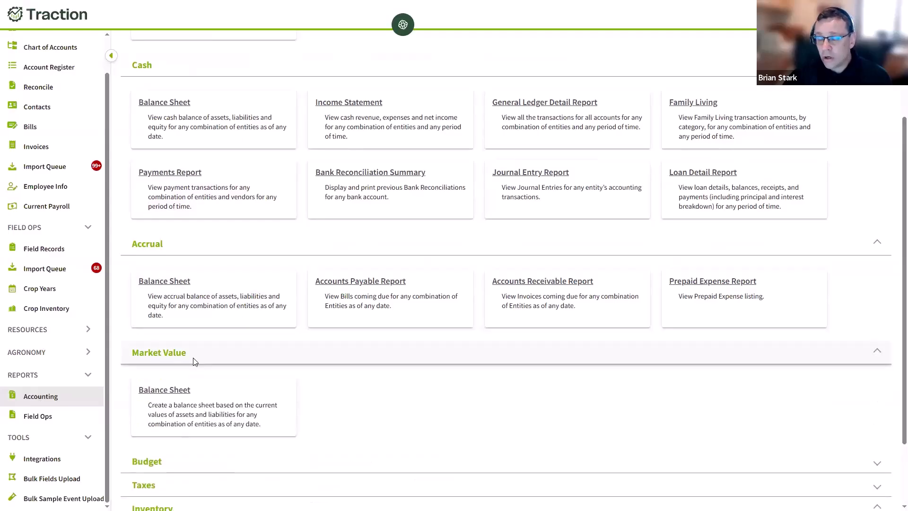
scroll(176, 330, down, 2)
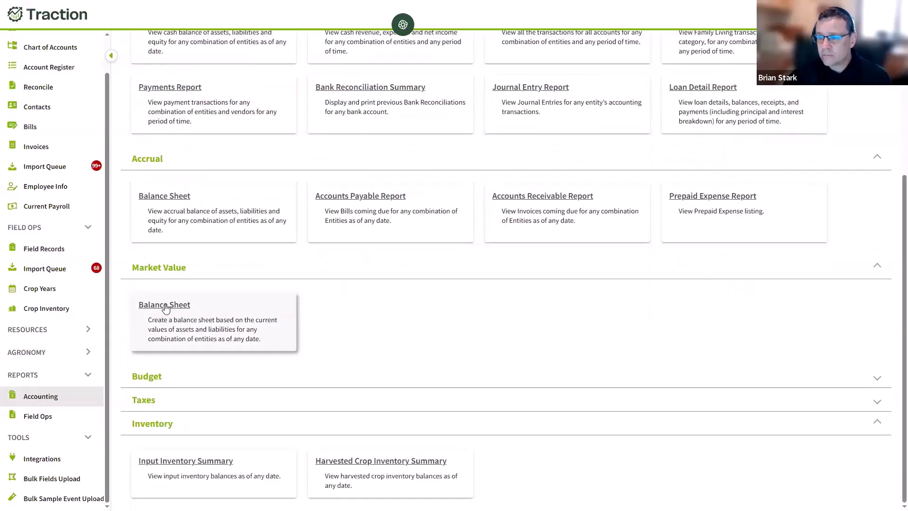
click(165, 307)
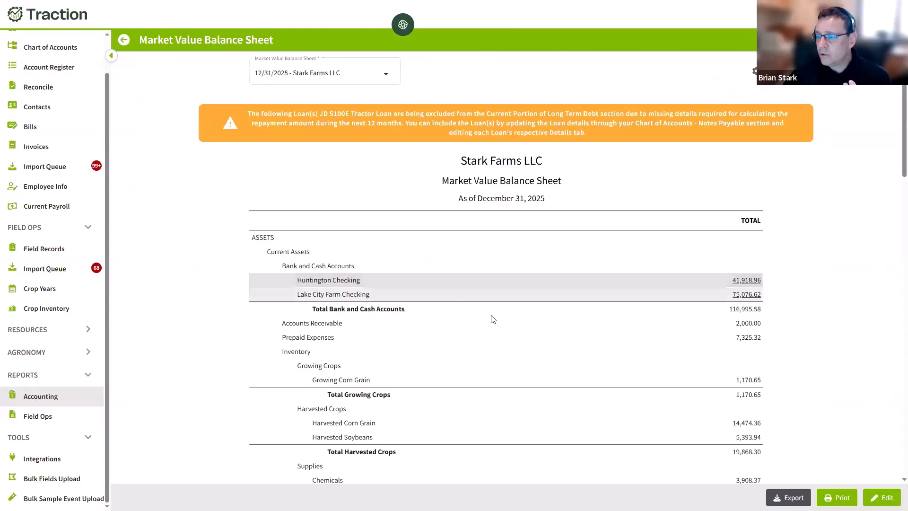
scroll(495, 321, down, 3)
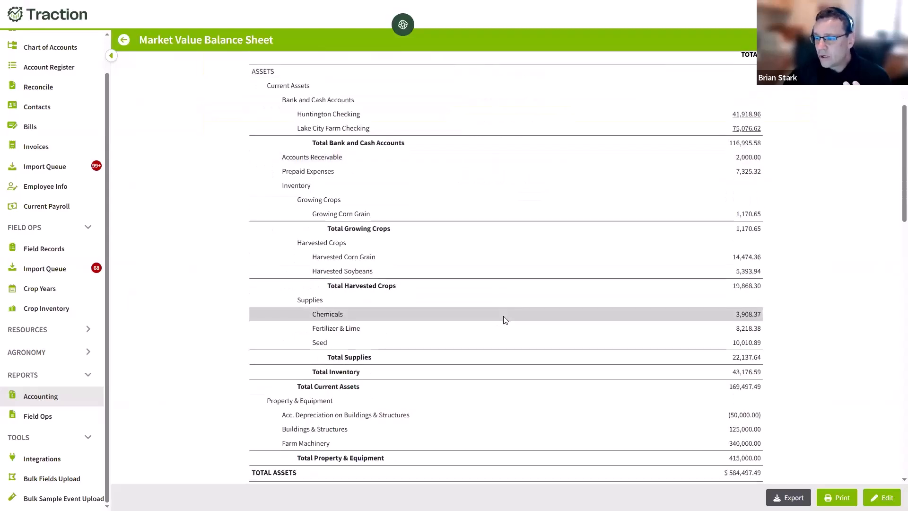
scroll(503, 316, down, 3)
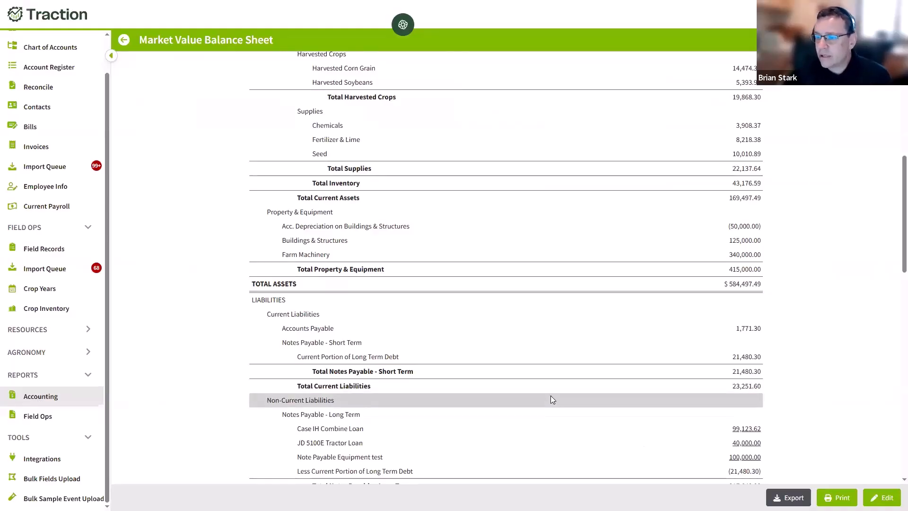
Return to the accounting financial reports list and scroll through its report groups.
click(46, 400)
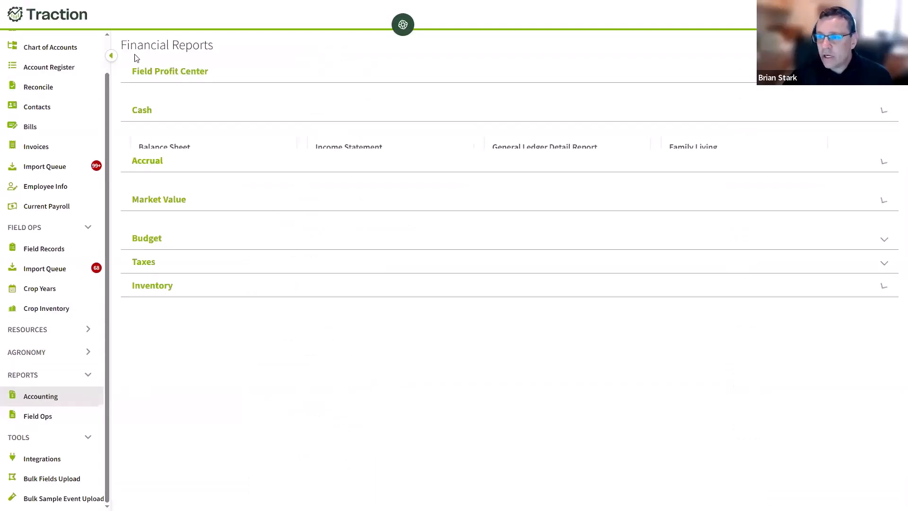
scroll(255, 339, down, 4)
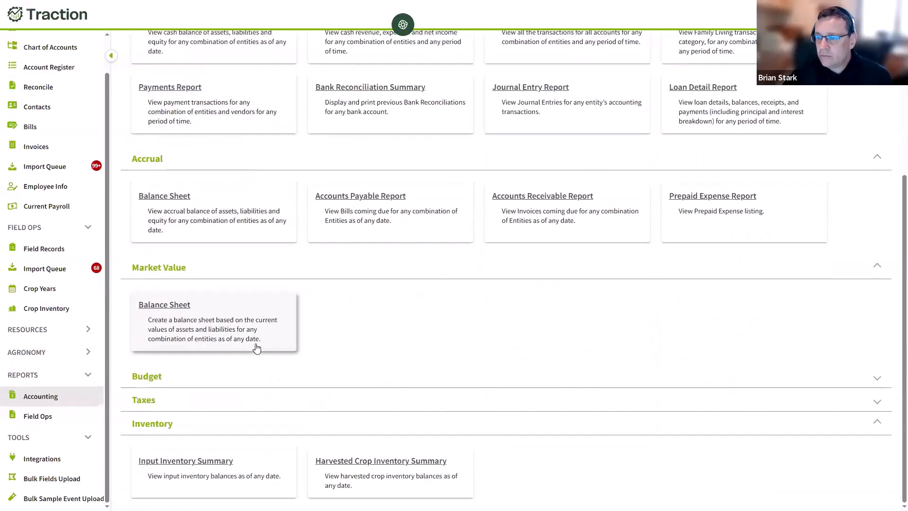
Expand the Budget group, open the Budgeted Cash Flow report, scroll through it and return to the reports list.
click(172, 382)
scroll(170, 333, down, 2)
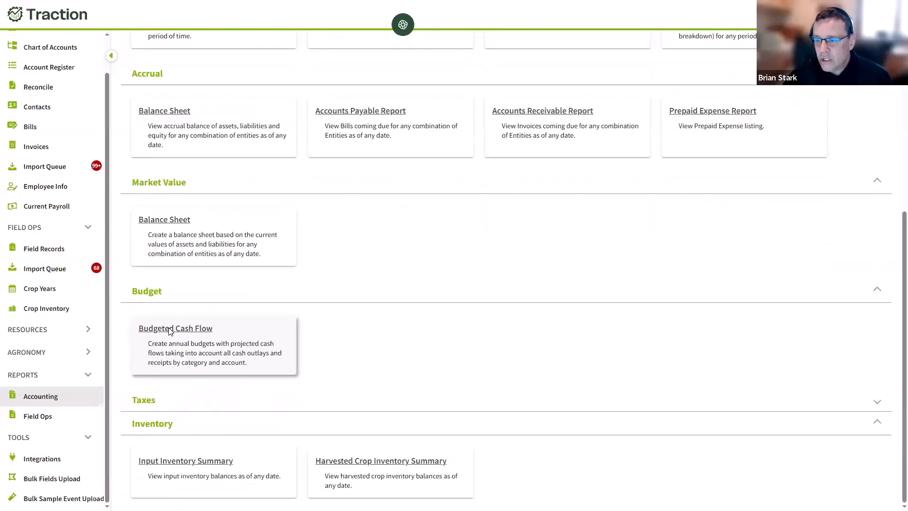
click(170, 332)
scroll(420, 319, down, 5)
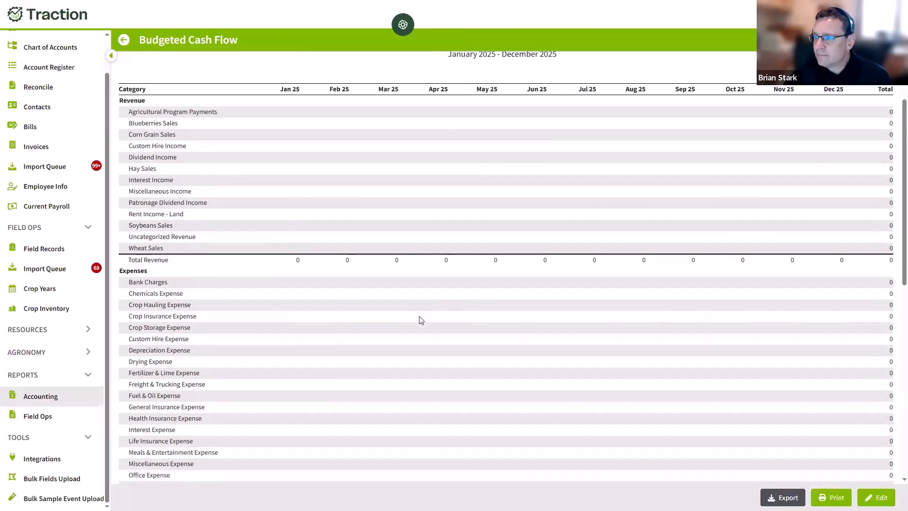
scroll(419, 318, up, 5)
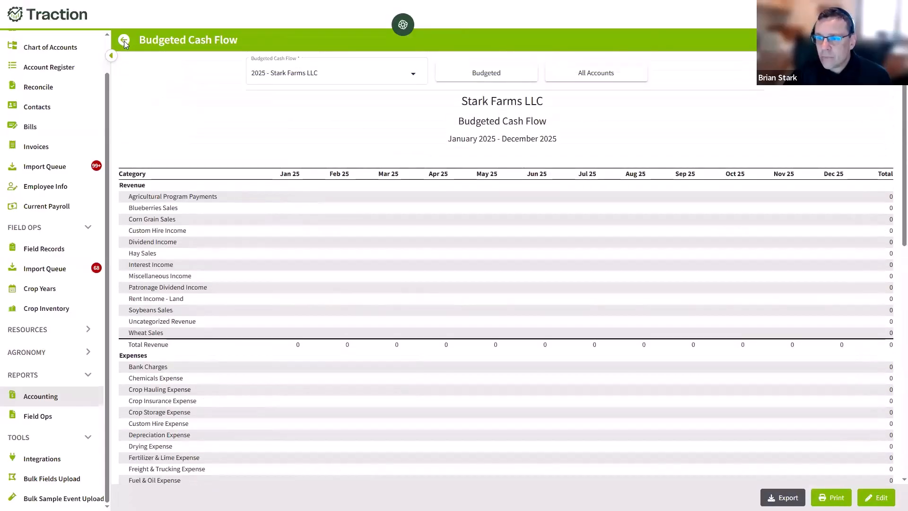
click(124, 41)
Open the Equipment list under Resources and view the cost details for the JD 8245R Tractor.
scroll(55, 381, up, 1)
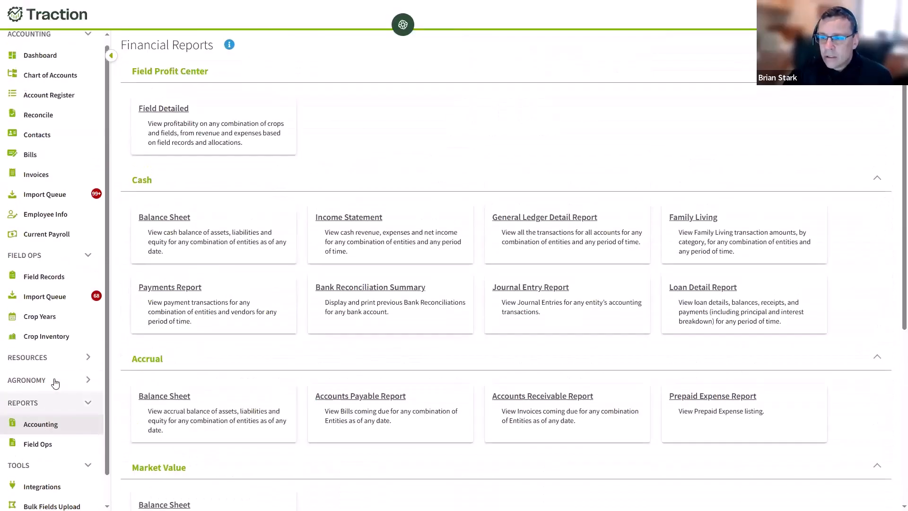
scroll(55, 383, up, 1)
drag(107, 291, 112, 323)
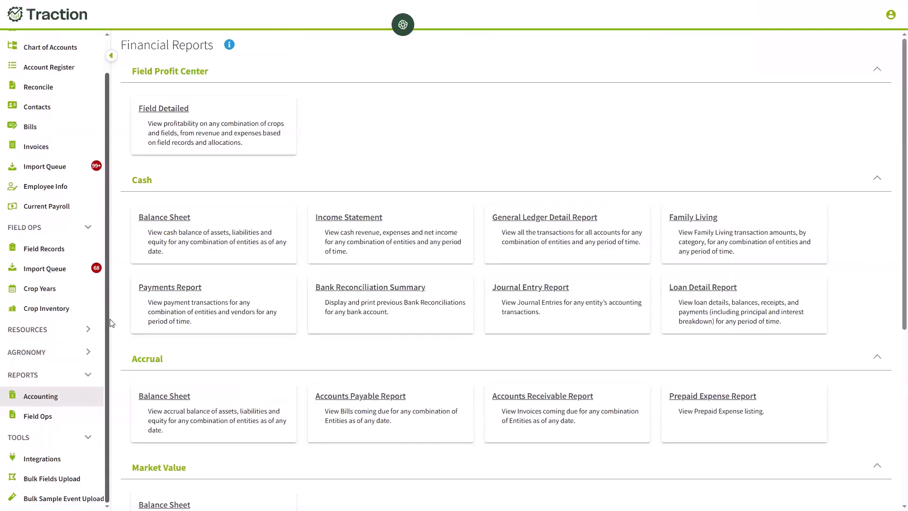
scroll(106, 194, up, 1)
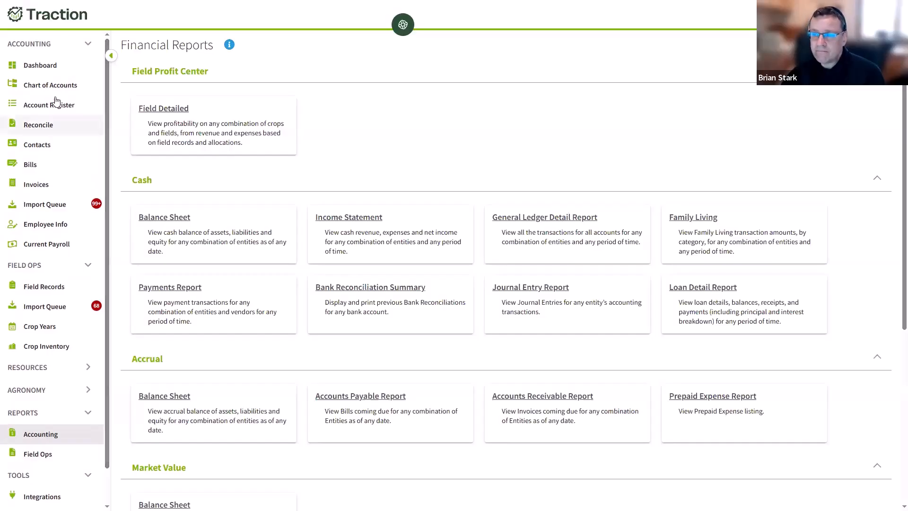
scroll(101, 282, down, 1)
click(29, 330)
scroll(60, 317, down, 4)
click(40, 271)
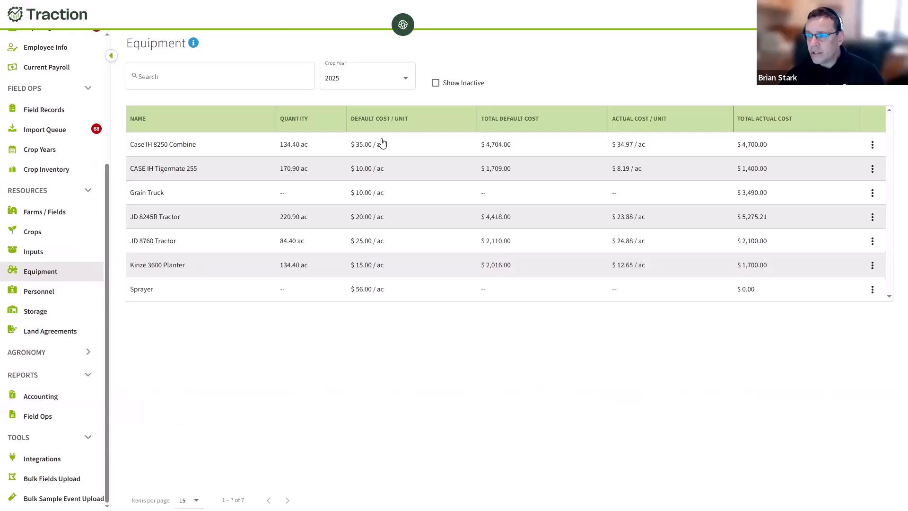
click(396, 221)
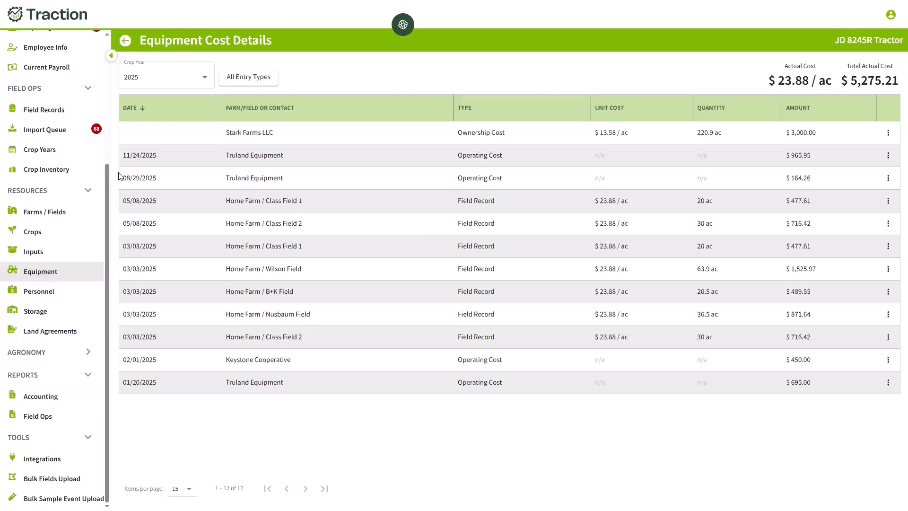
Open the Account Register for the Hess Checking account.
scroll(108, 189, up, 3)
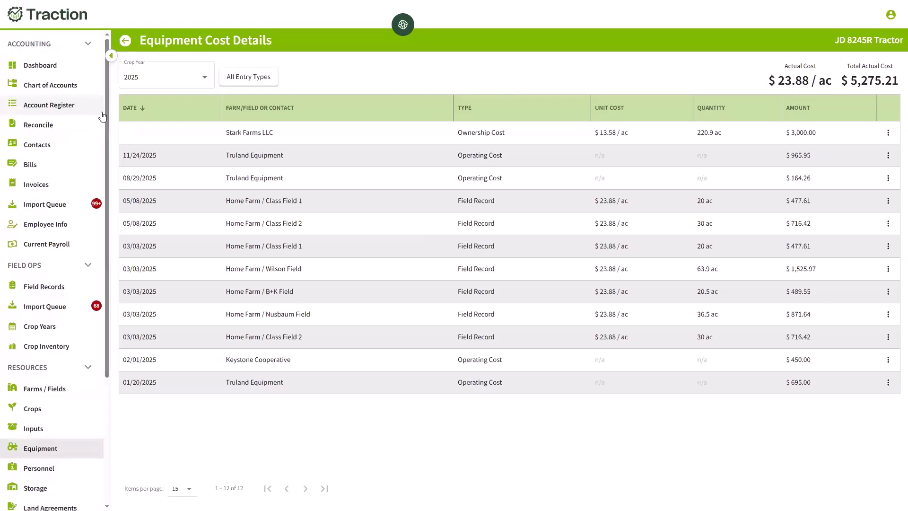
click(43, 106)
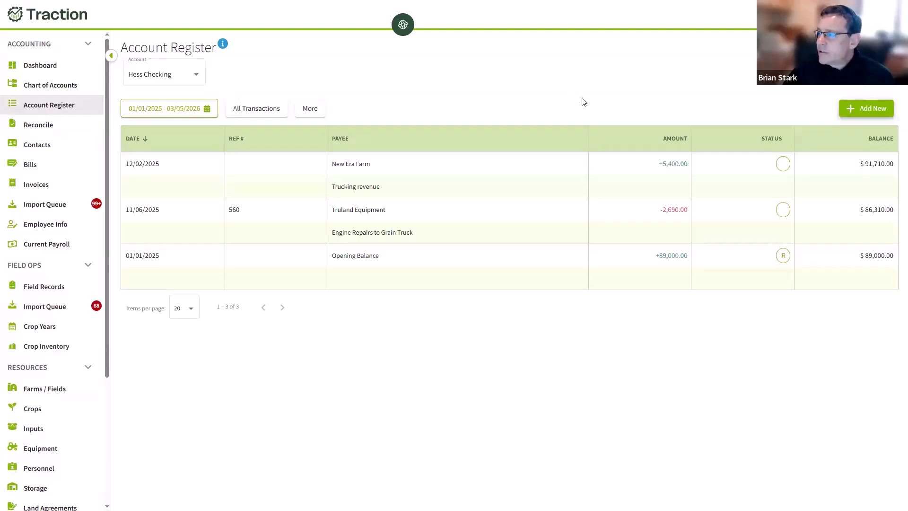
Open the Entities list from the user menu, reload the page to display it, and close it.
click(887, 14)
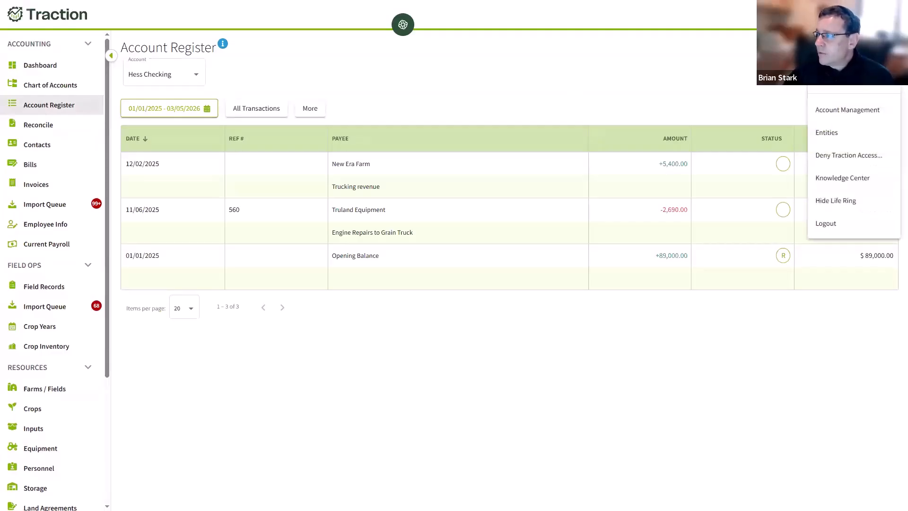
click(827, 133)
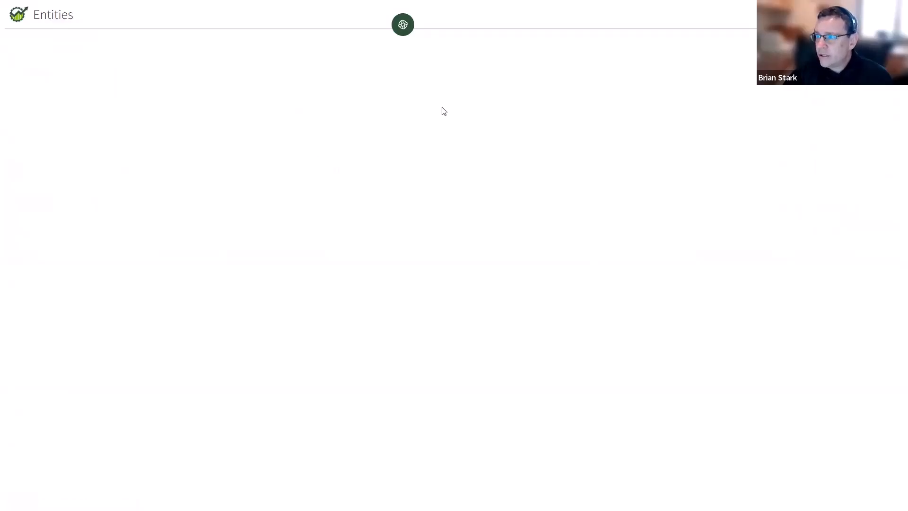
right_click(225, 66)
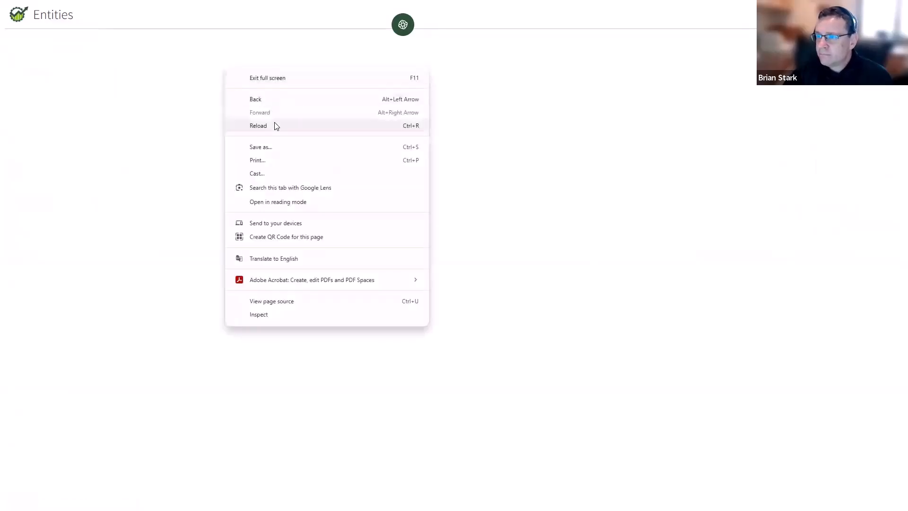
click(276, 126)
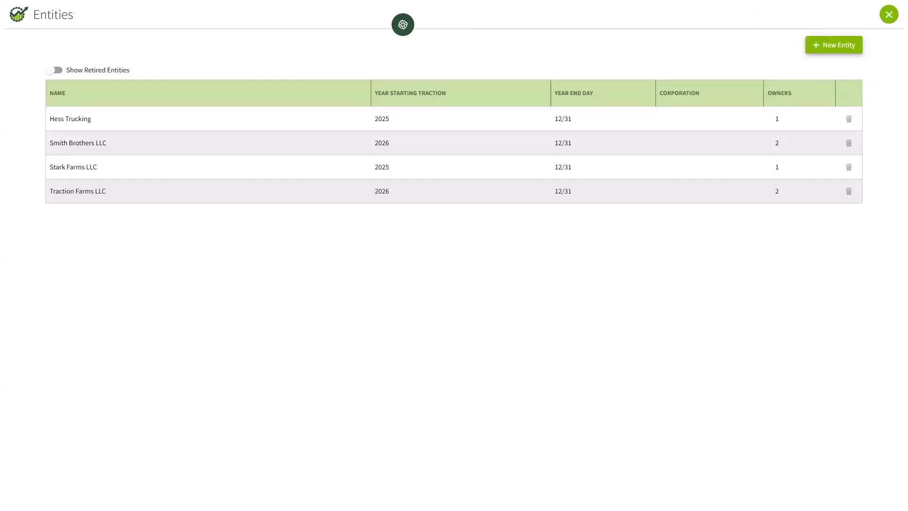
click(889, 15)
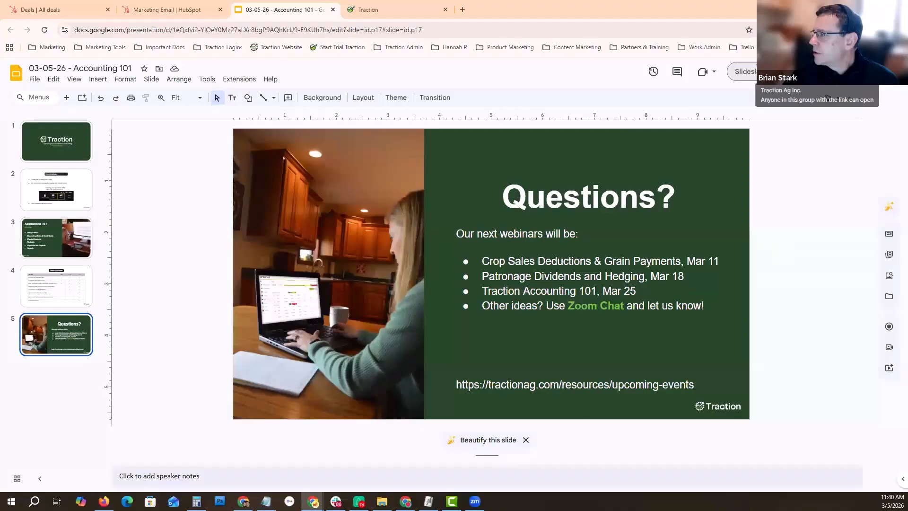
Switch to the Google Slides presentation and present the Questions slide full screen.
click(751, 70)
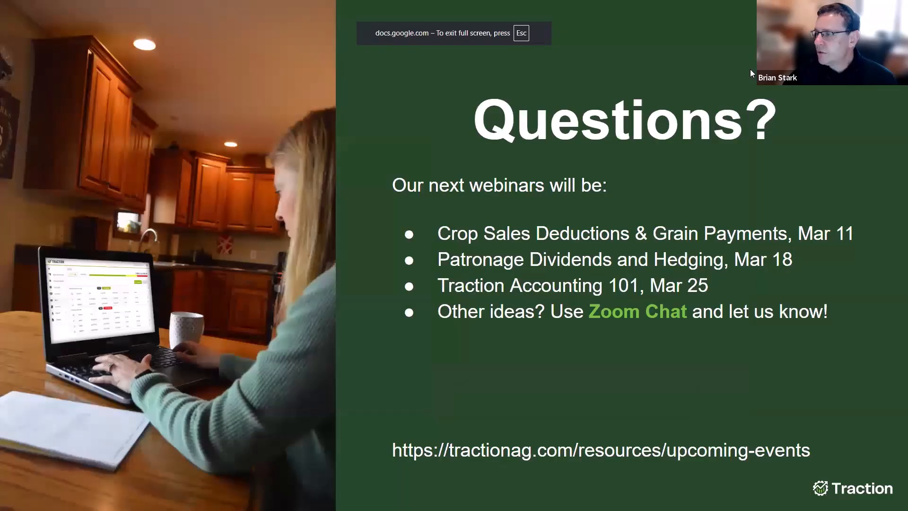